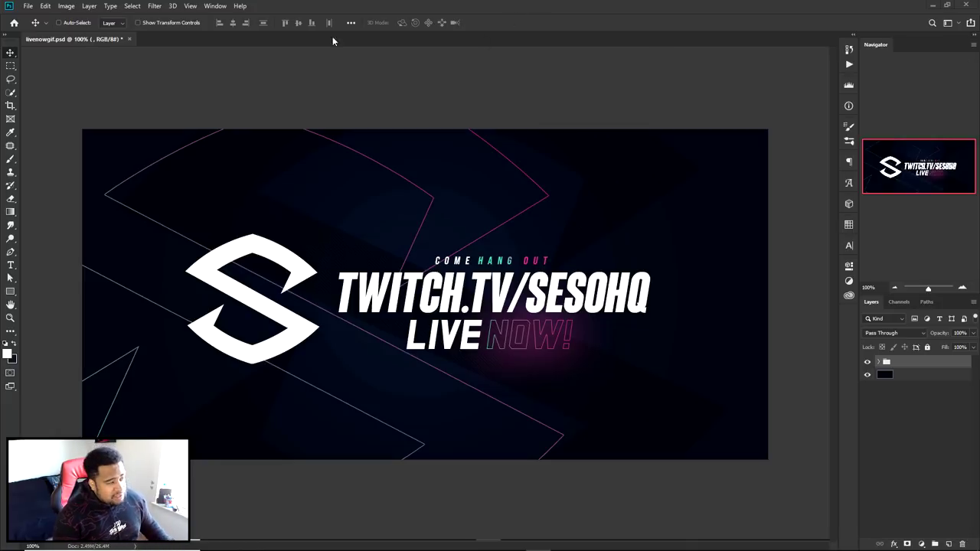
Step: Create a new 1920 x 1080 px document at 72 pixels per inch with a white background
click(29, 6)
click(39, 17)
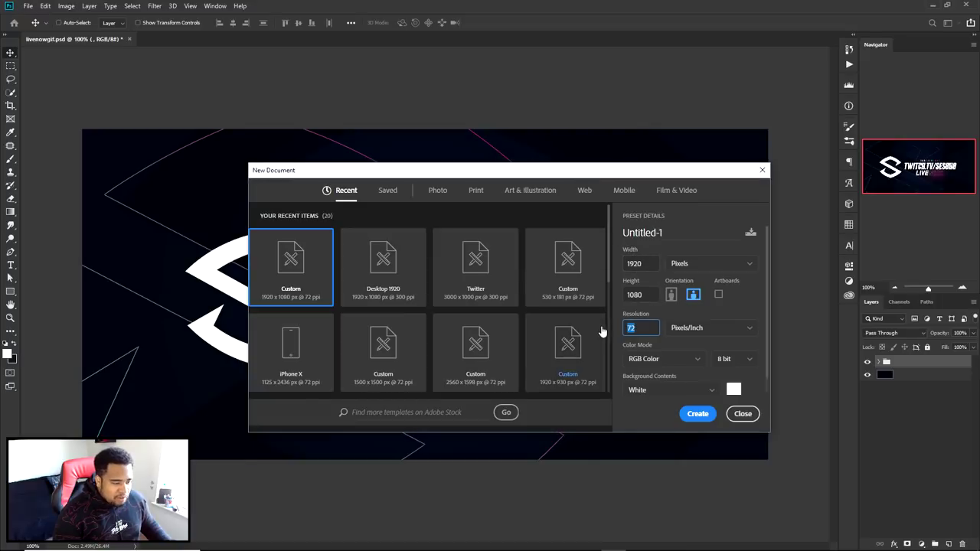
click(696, 413)
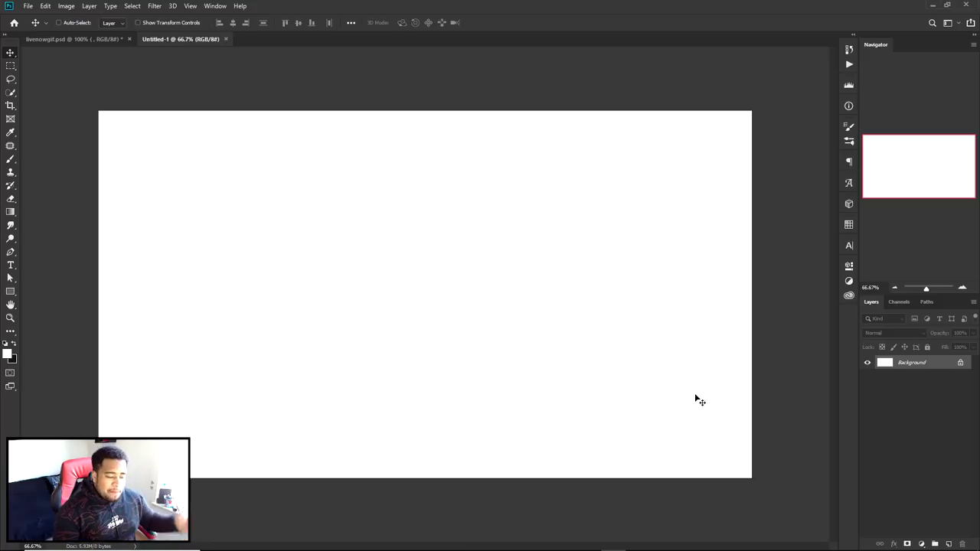
Step: Crop the blank canvas proportionally around its centre to about 16.8 x 9.5 in
key(c)
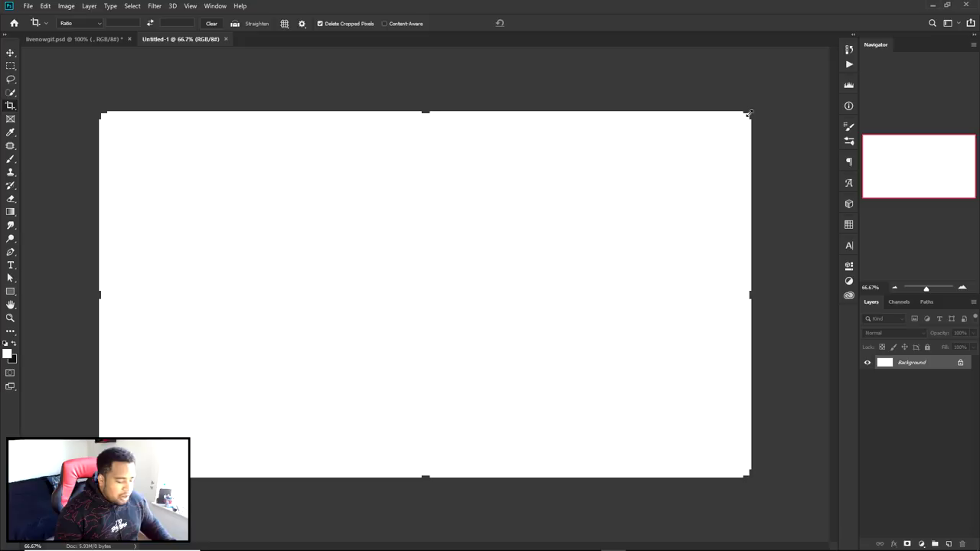
drag(748, 113, 632, 183)
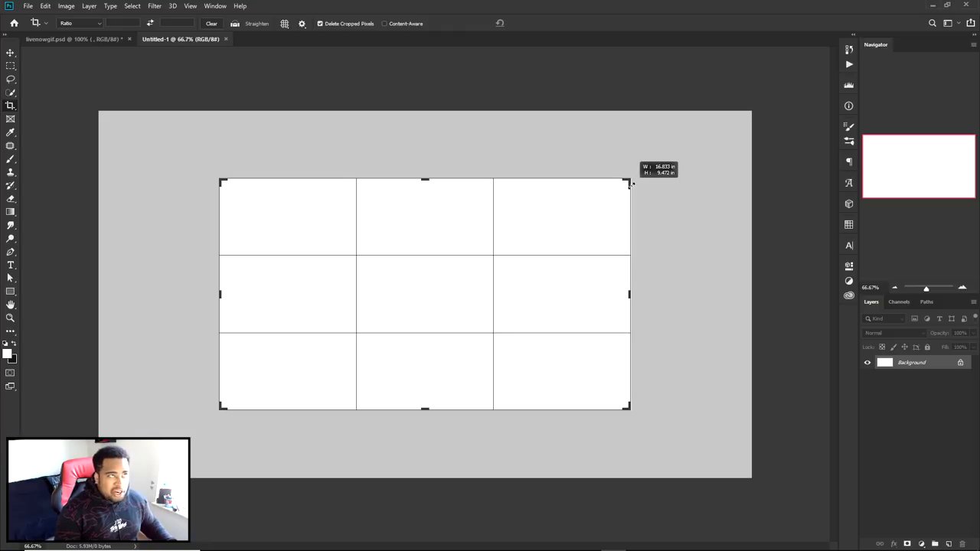
drag(632, 183, 632, 183)
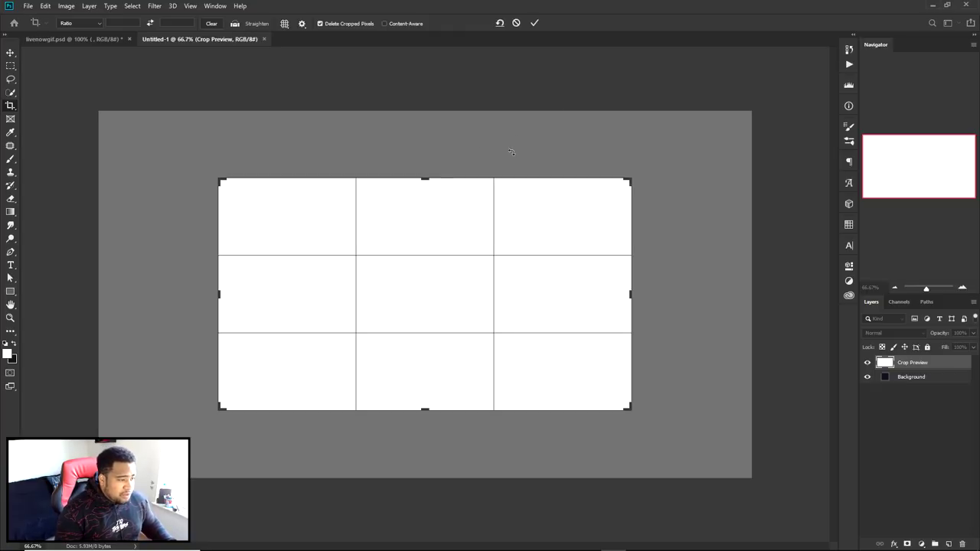
click(534, 23)
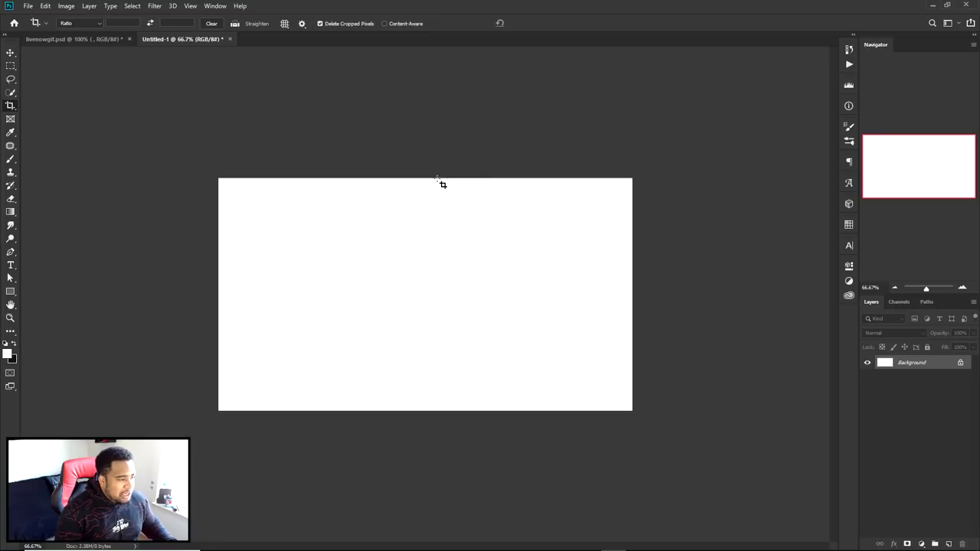
Step: Crop equal strips off the top and bottom edges of the blank canvas to give it a wider banner shape
click(246, 171)
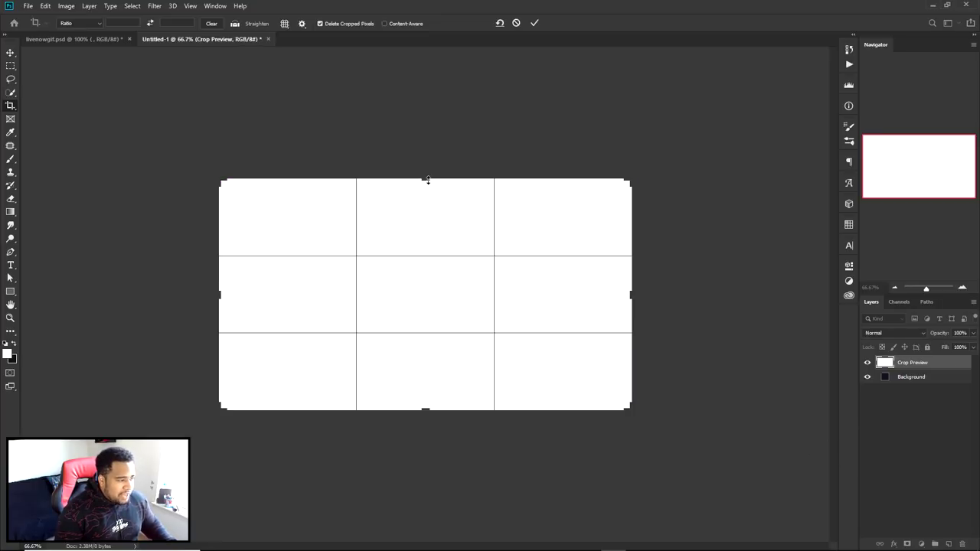
drag(428, 181, 426, 209)
key(ctrl+z)
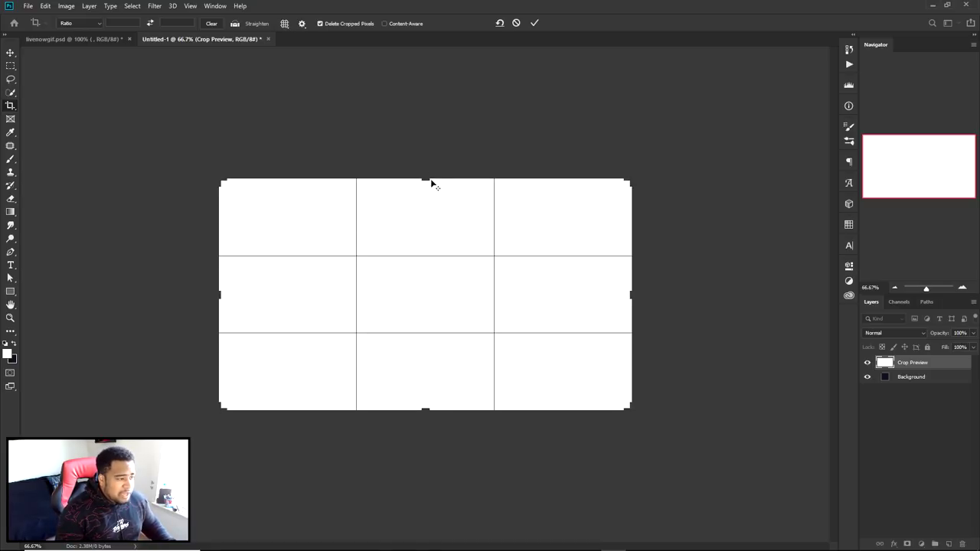
drag(425, 177, 424, 201)
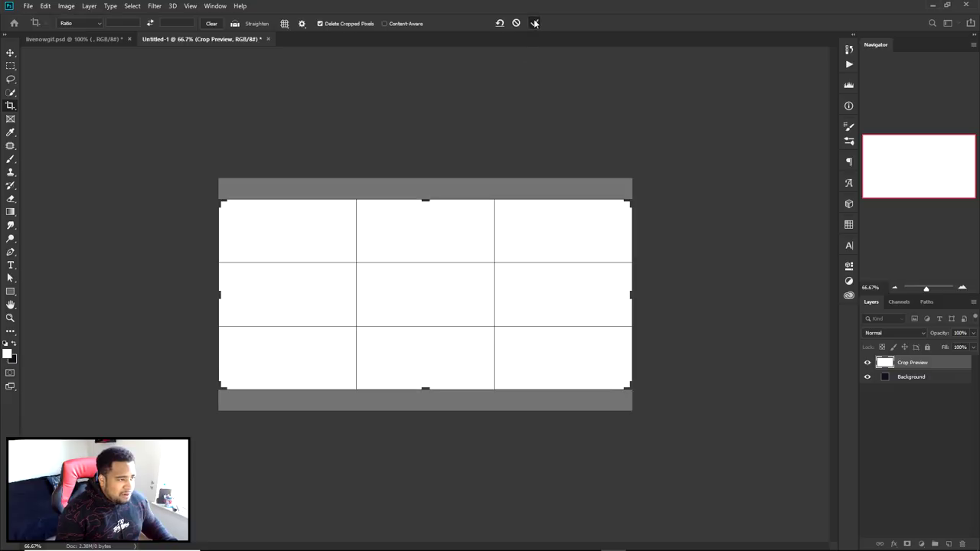
click(534, 22)
Step: Compare the livenowgif.psd banner's proportions with the cropped blank canvas at the same zoom level
click(100, 39)
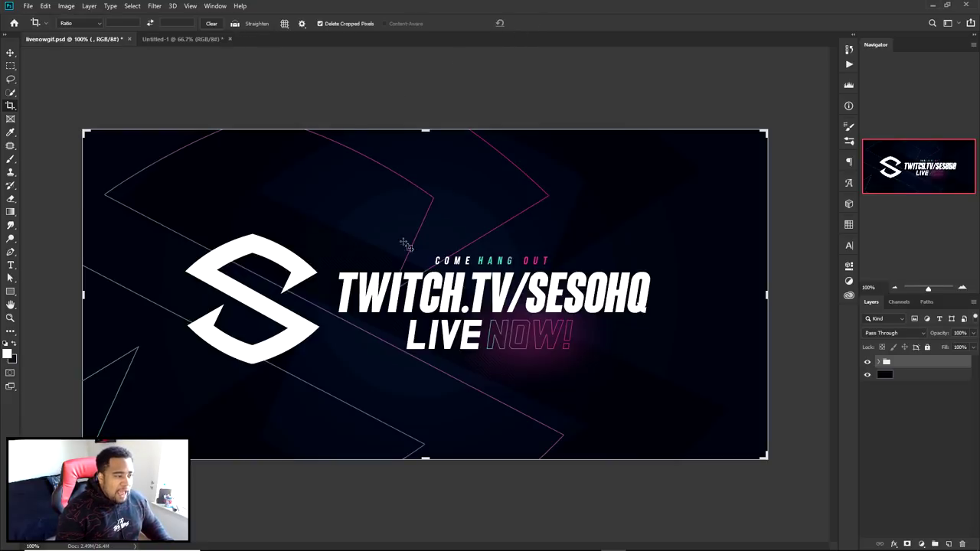
key(v)
key(ctrl+minus)
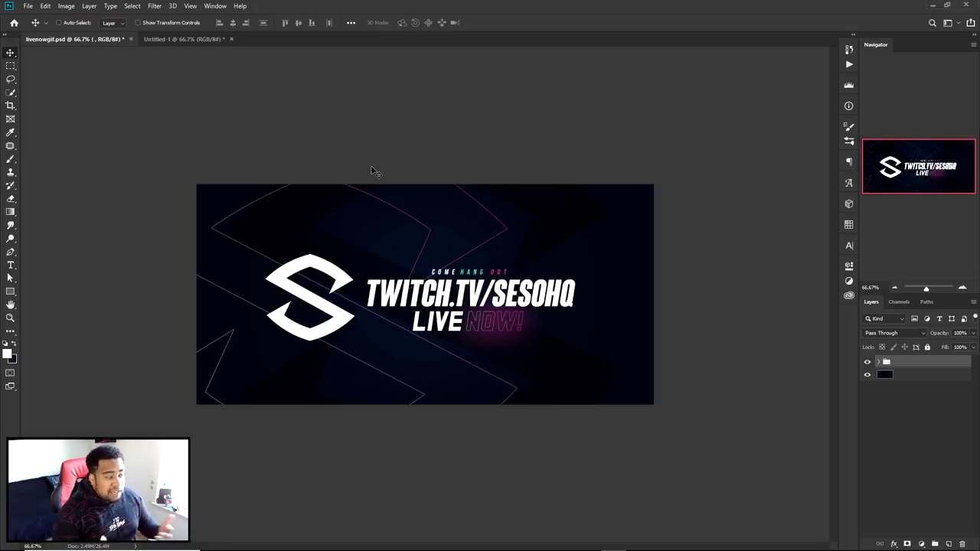
click(190, 38)
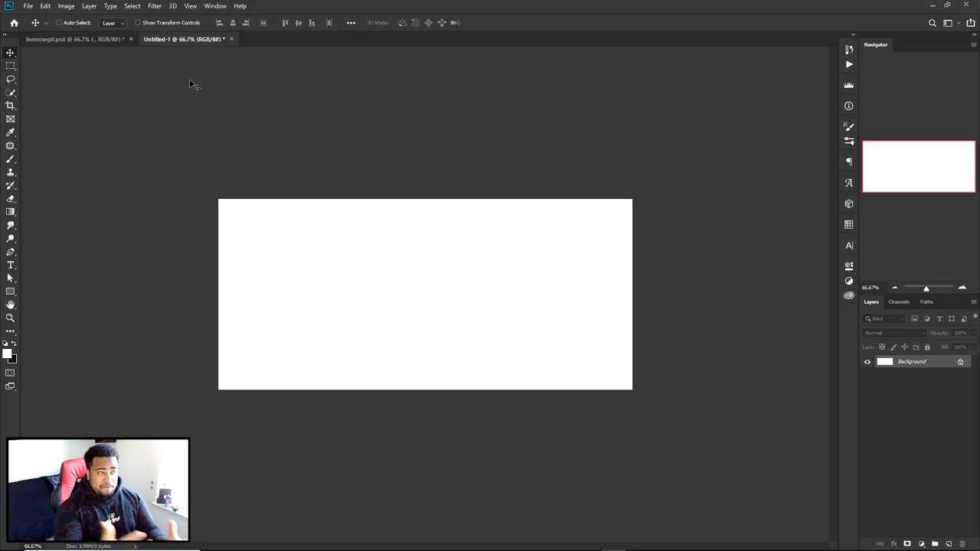
click(28, 5)
click(34, 15)
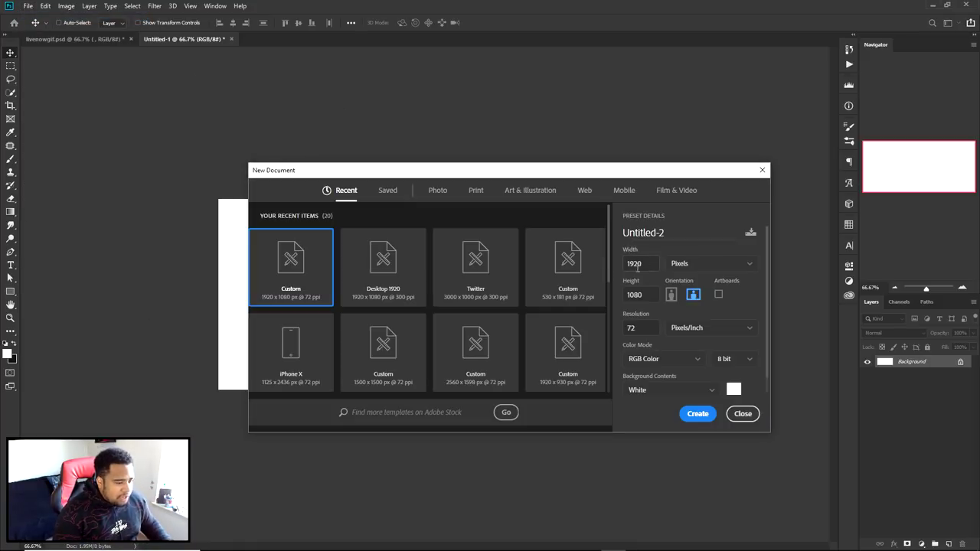
text(1500)
key(Tab)
text(84)
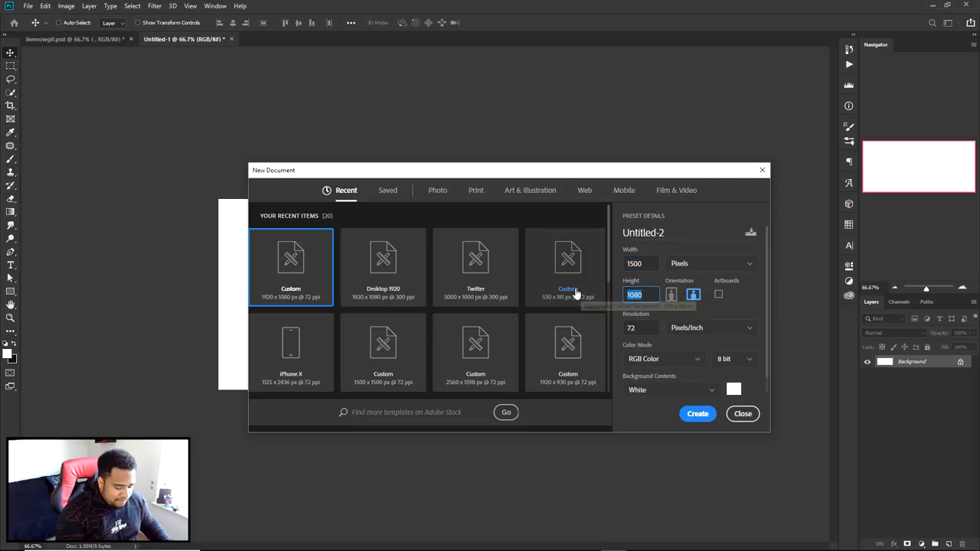
text(5)
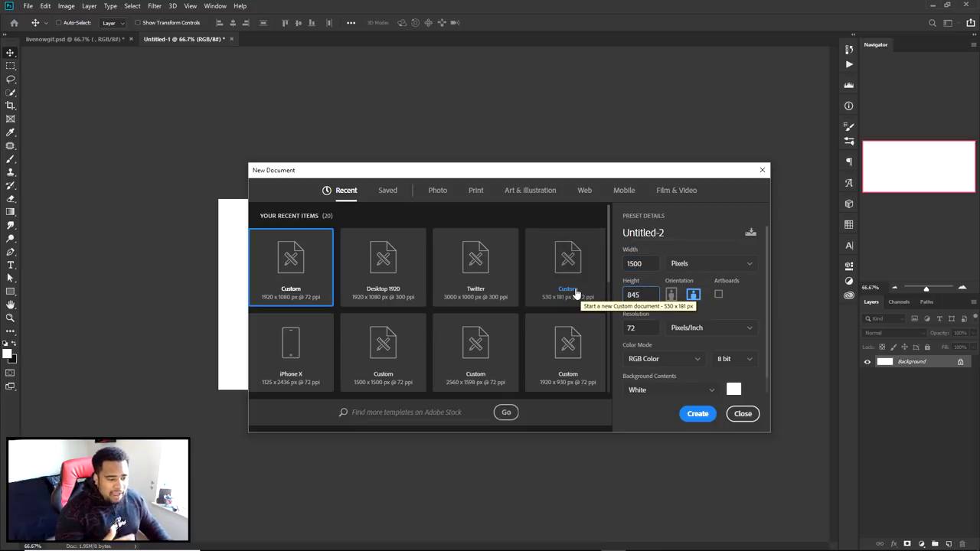
click(742, 414)
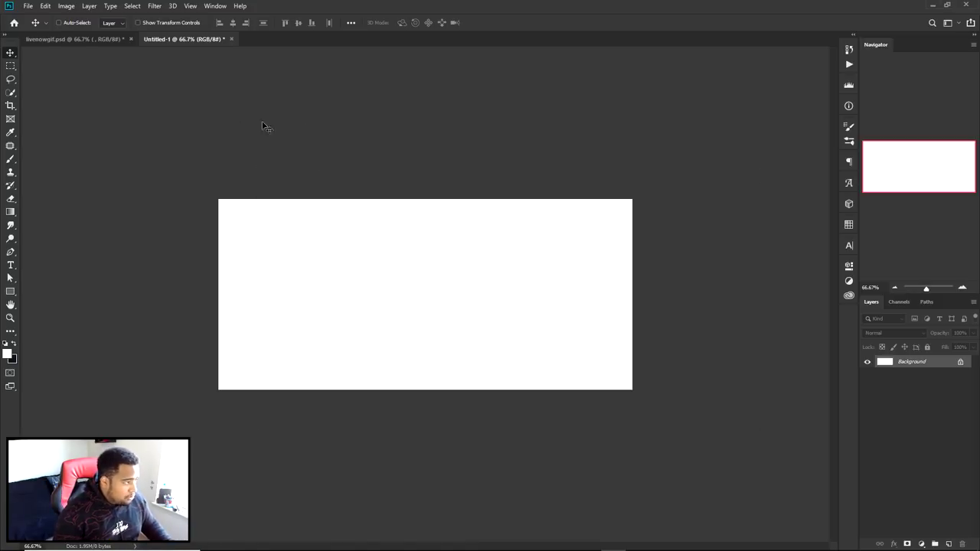
Step: Close the untitled document without saving and hide the artwork group in livenowgif.psd, leaving the dark background layer selected
click(229, 40)
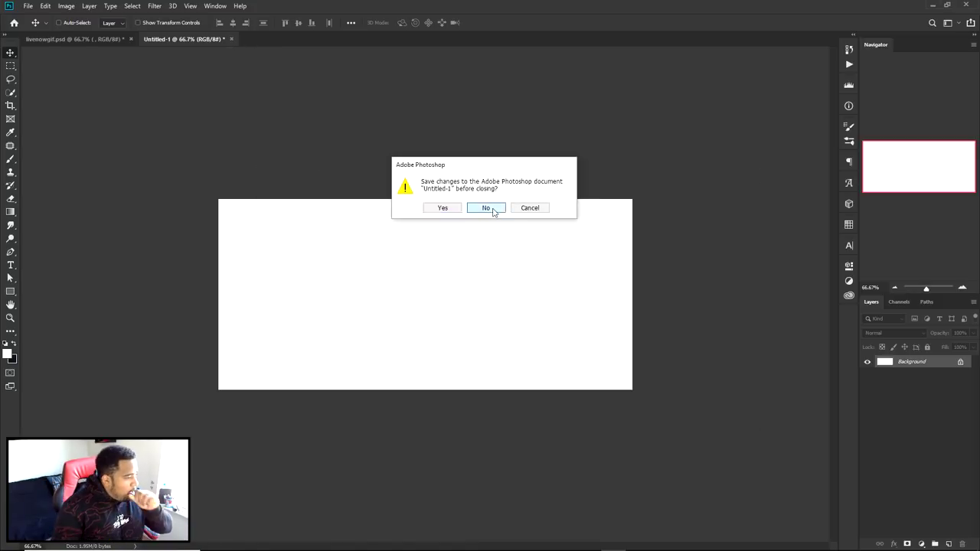
click(490, 210)
click(867, 361)
click(906, 377)
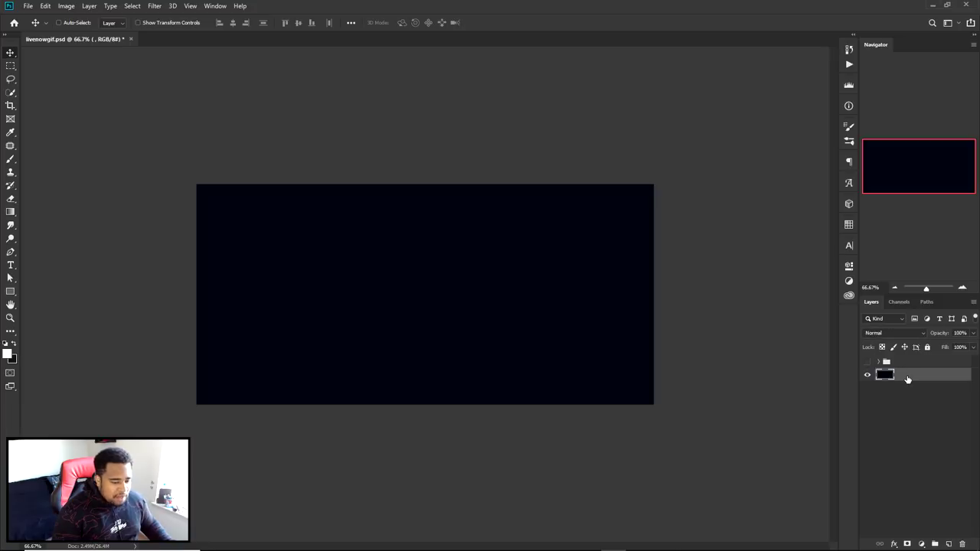
Step: Sample the banner's dark navy background in the color picker to examine its color code, without applying it
click(10, 356)
click(256, 302)
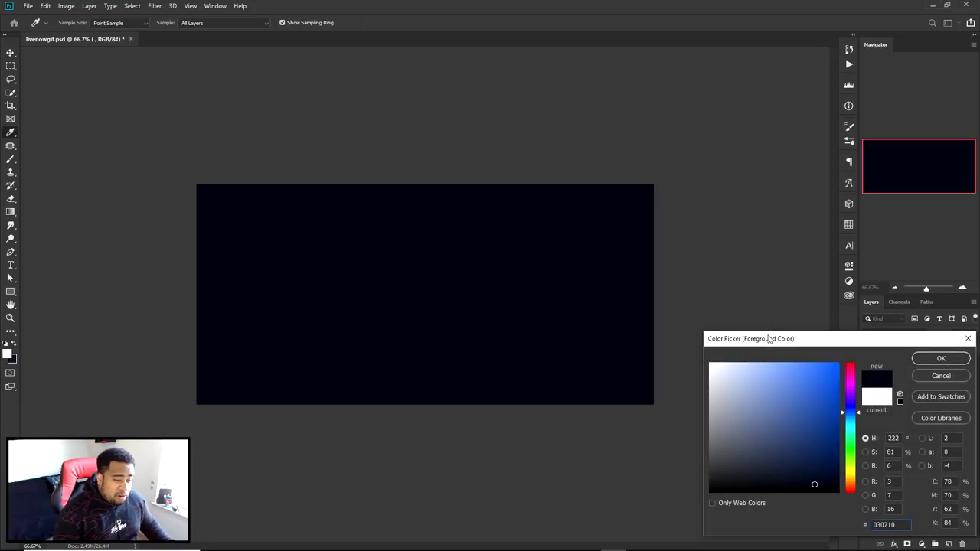
drag(770, 339, 700, 214)
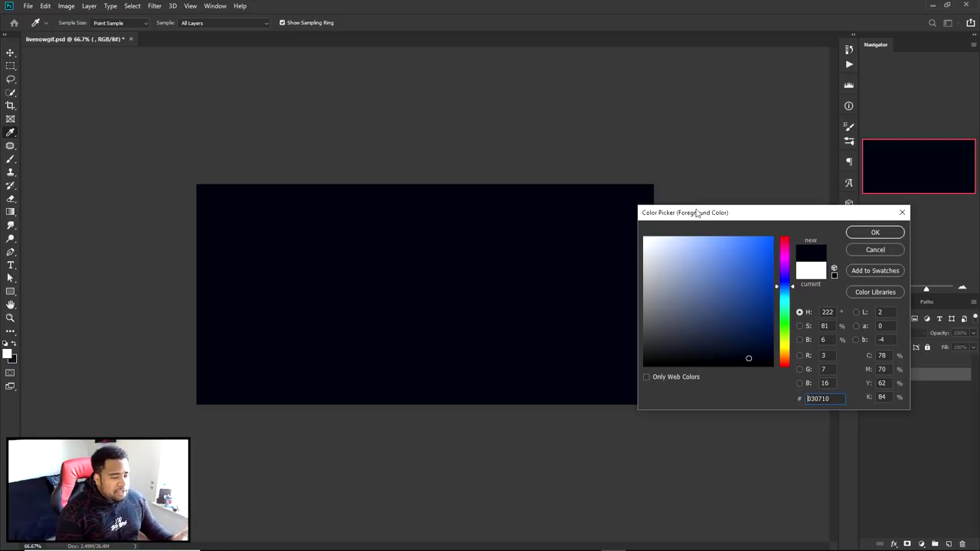
click(871, 250)
key(v)
Step: Duplicate the Sesohq logo layer out of the group to the top of the layer stack and rename the copy Sesohq
click(878, 362)
drag(922, 442, 884, 367)
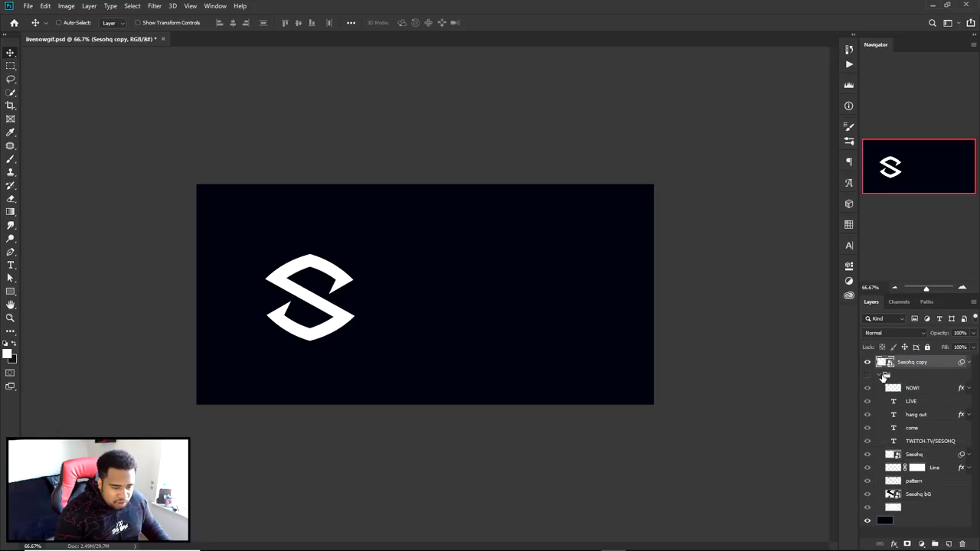
click(878, 375)
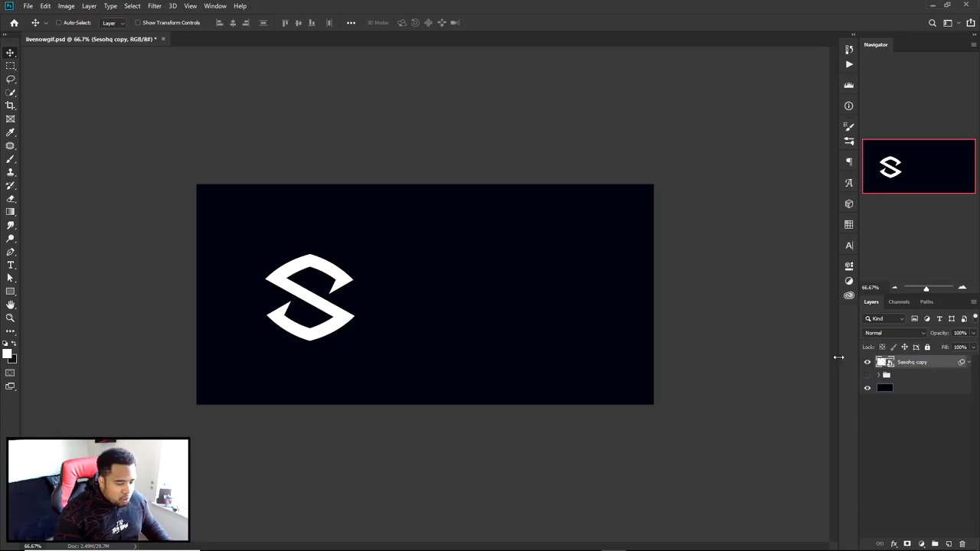
double_click(915, 362)
text(Sesohq)
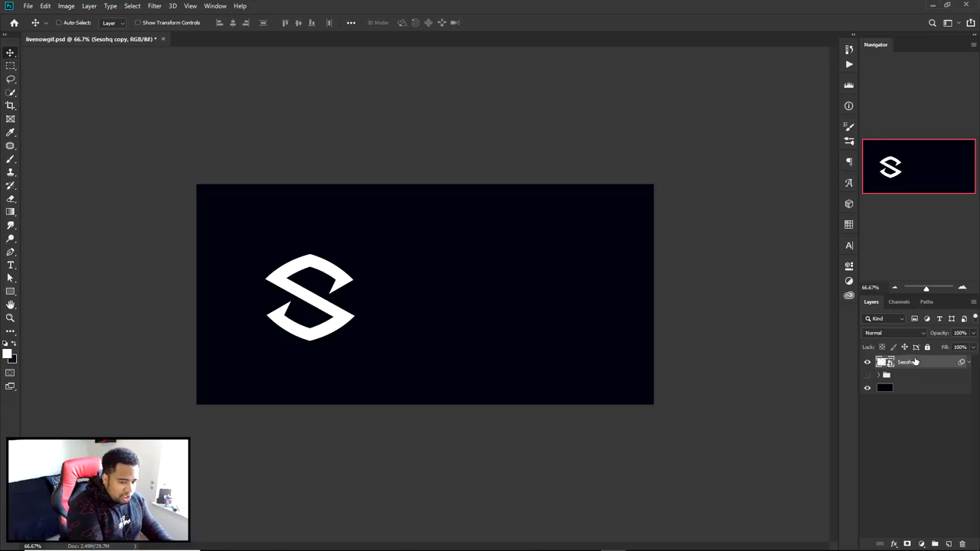
key(Return)
Step: Hide the separate Sesohq logo layer and show the artwork group, with the background layer selected
click(908, 389)
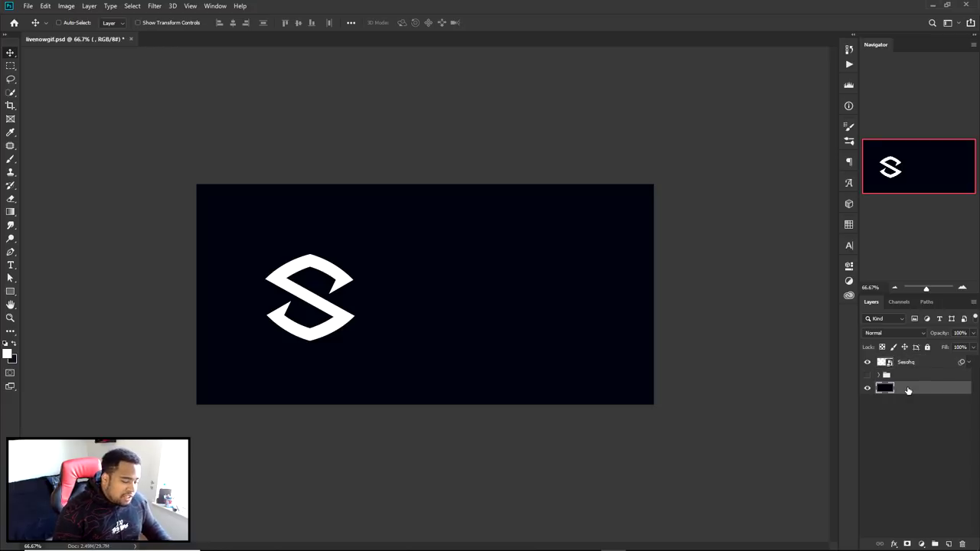
click(867, 362)
click(867, 374)
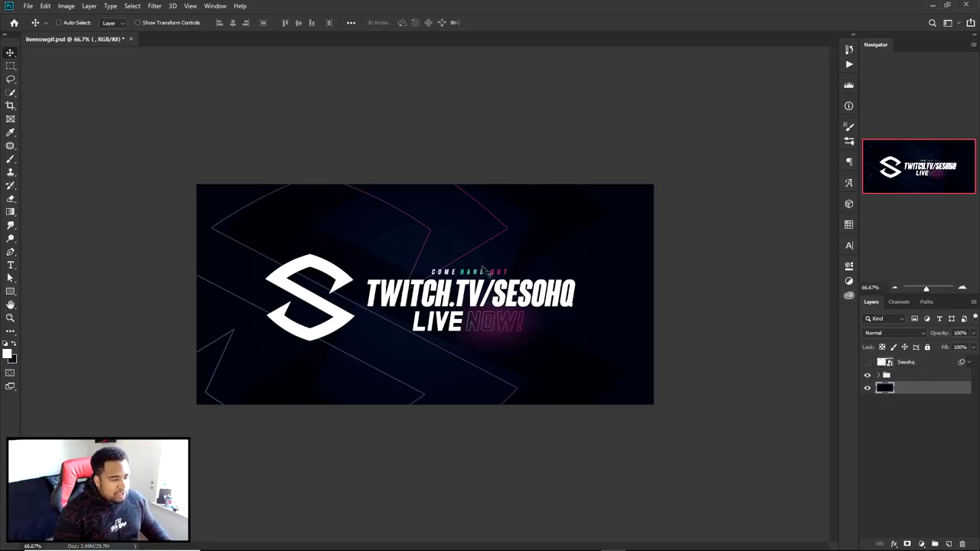
Step: Circle the central area of the banner in red on a temporary screen capture and discard the capture
key(Print)
drag(132, 151, 757, 436)
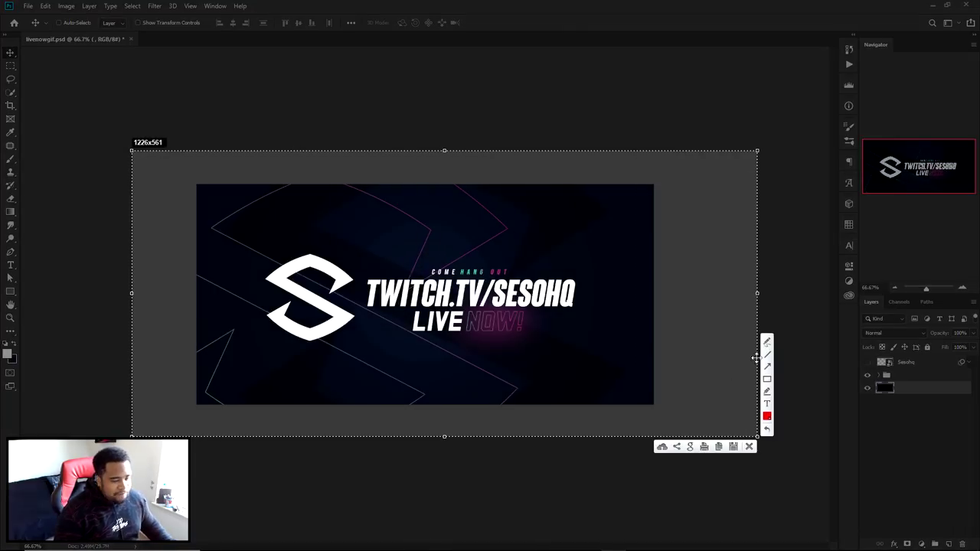
mouse_move(217, 189)
mouse_down()
mouse_move(205, 201)
mouse_move(222, 191)
mouse_up()
drag(394, 224, 395, 229)
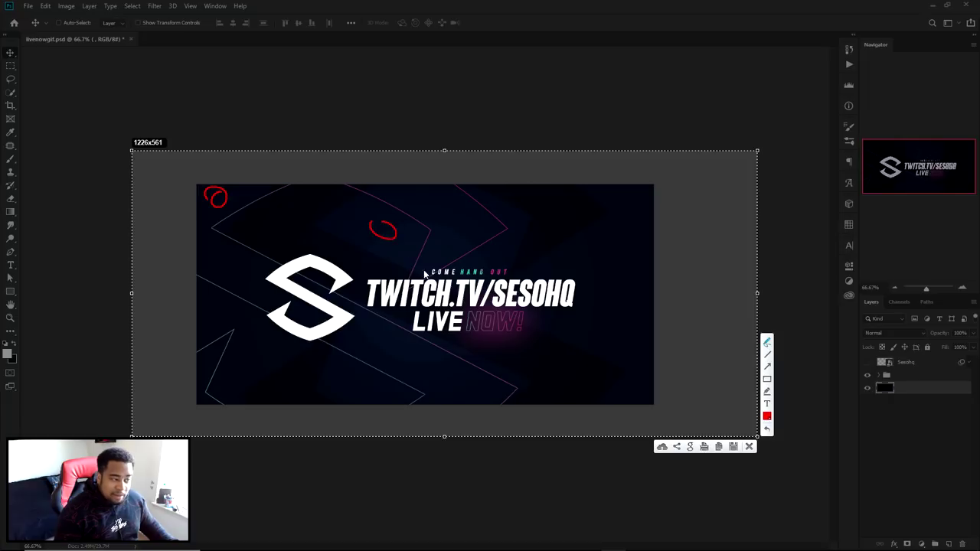
key(ctrl+z)
key(ctrl+z)
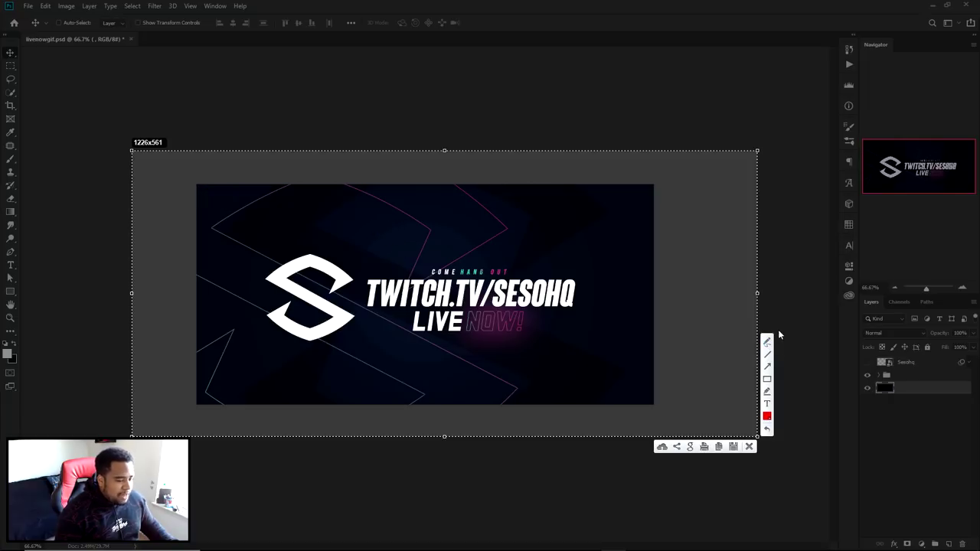
mouse_move(429, 164)
mouse_down()
mouse_move(272, 310)
mouse_move(348, 165)
mouse_up()
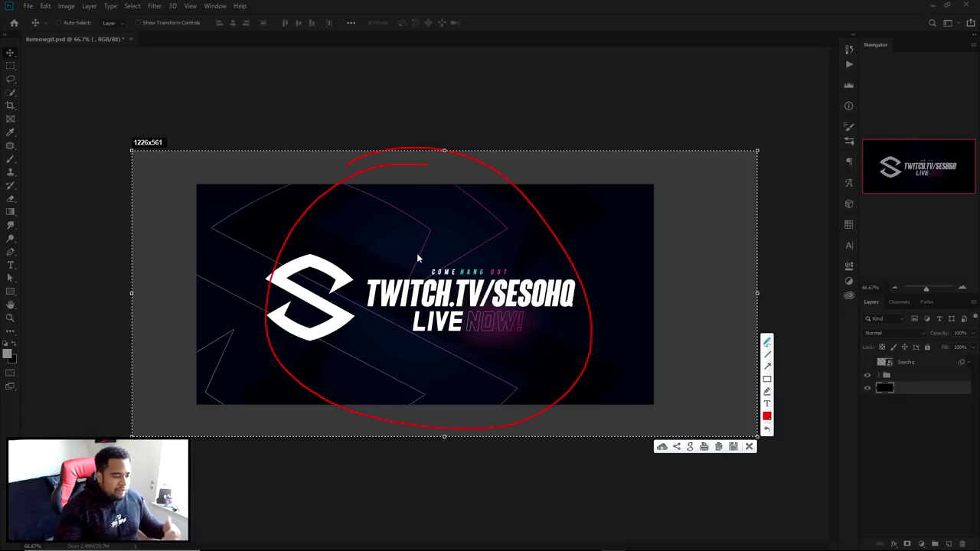
click(750, 447)
Step: Add a new empty layer directly above the dark background and hide the artwork group
click(947, 544)
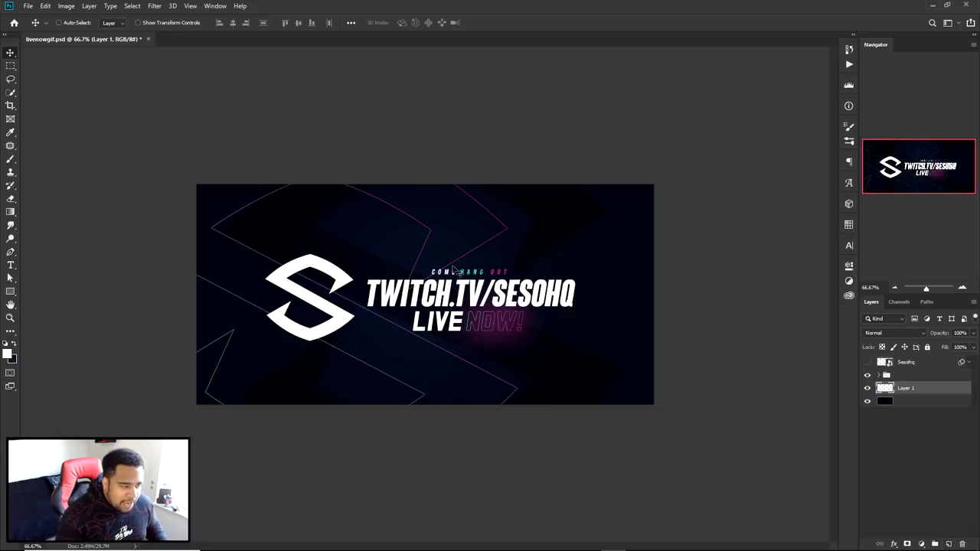
click(867, 375)
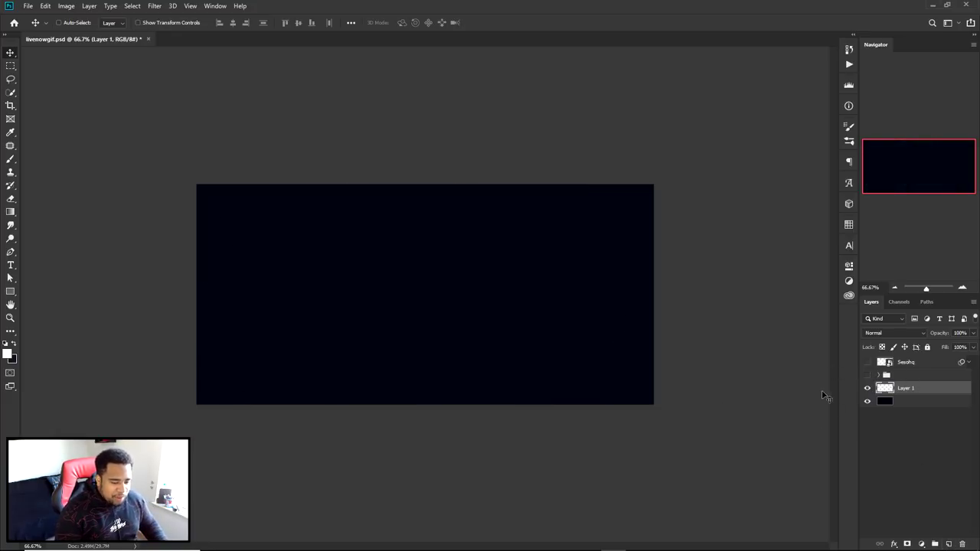
Step: Set up a soft round brush with 0% hardness, about 1036 px in size, keeping white as the foreground color
key(b)
right_click(419, 282)
click(455, 298)
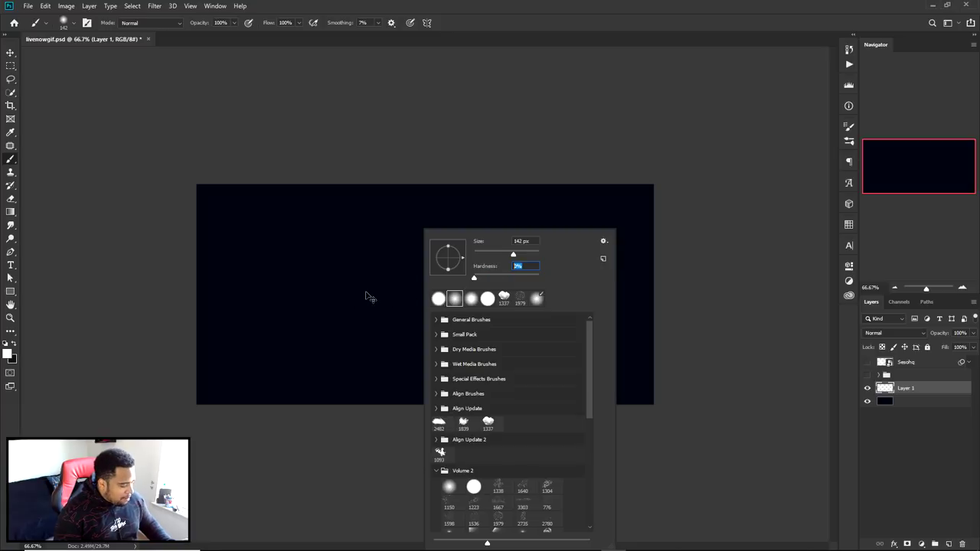
click(367, 294)
alt+right_click(376, 293)
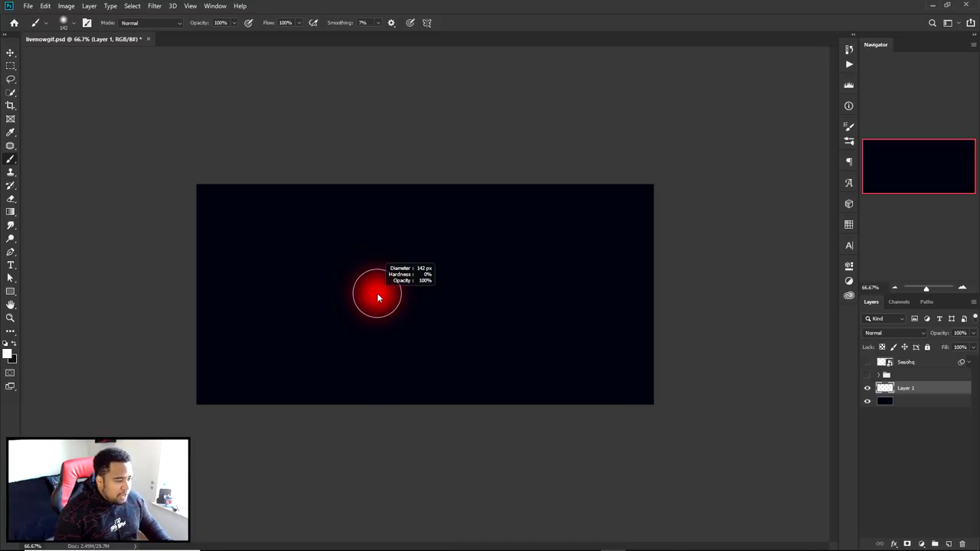
mouse_move(376, 298)
mouse_down()
mouse_move(645, 300)
mouse_move(529, 297)
mouse_move(475, 272)
mouse_up()
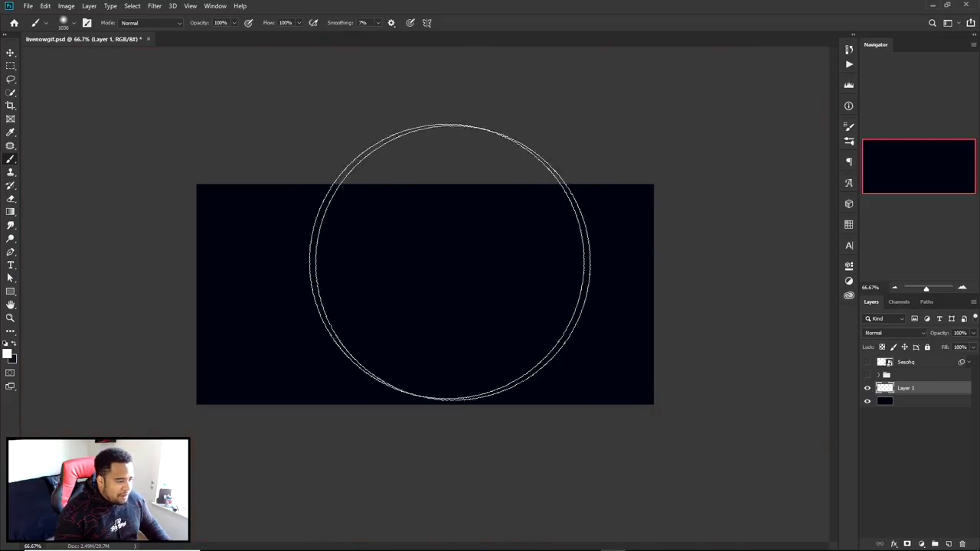
click(7, 352)
click(874, 232)
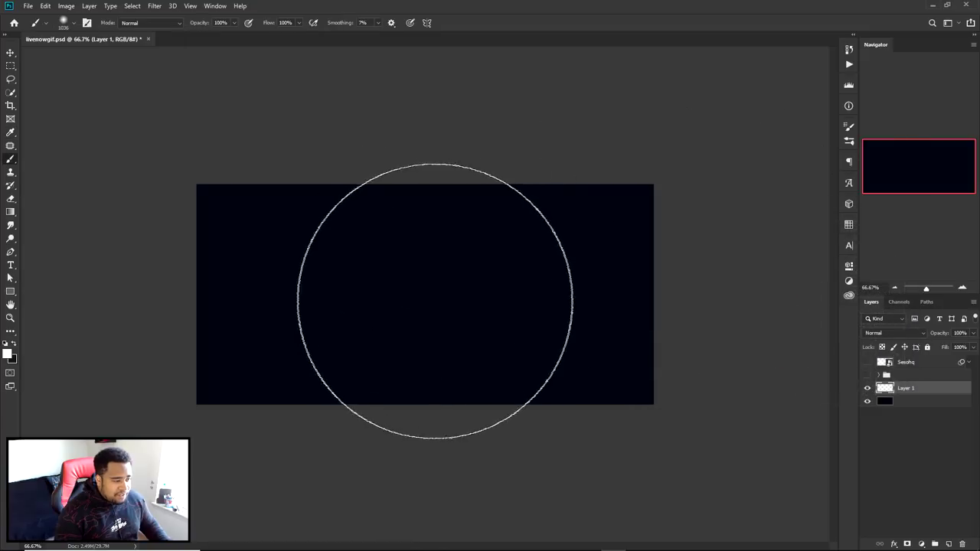
click(425, 305)
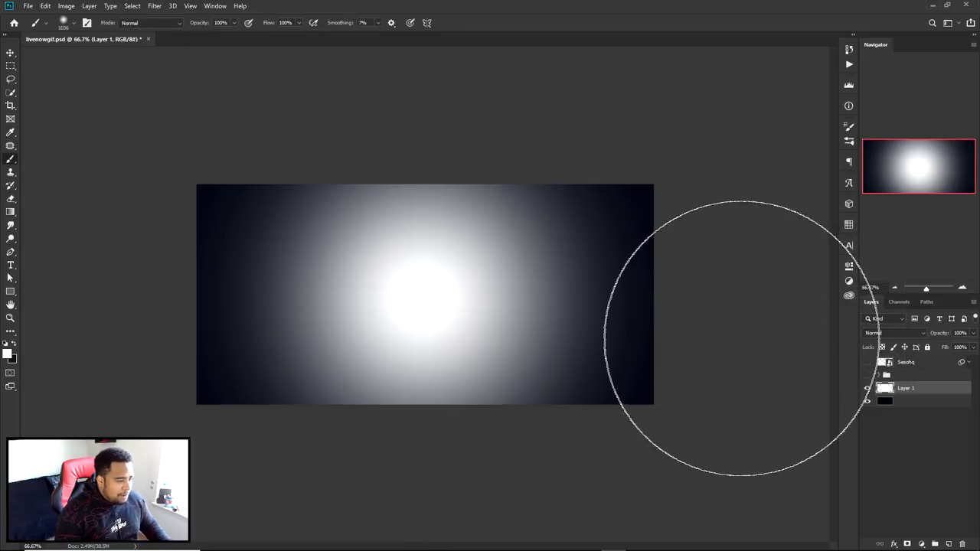
alt+right_click(431, 298)
key(ctrl+z)
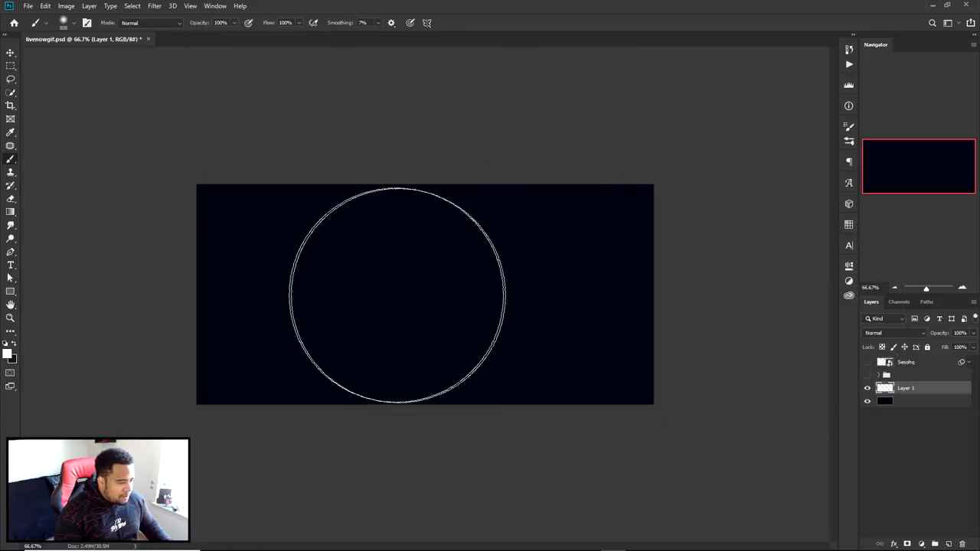
click(417, 294)
key(ctrl+z)
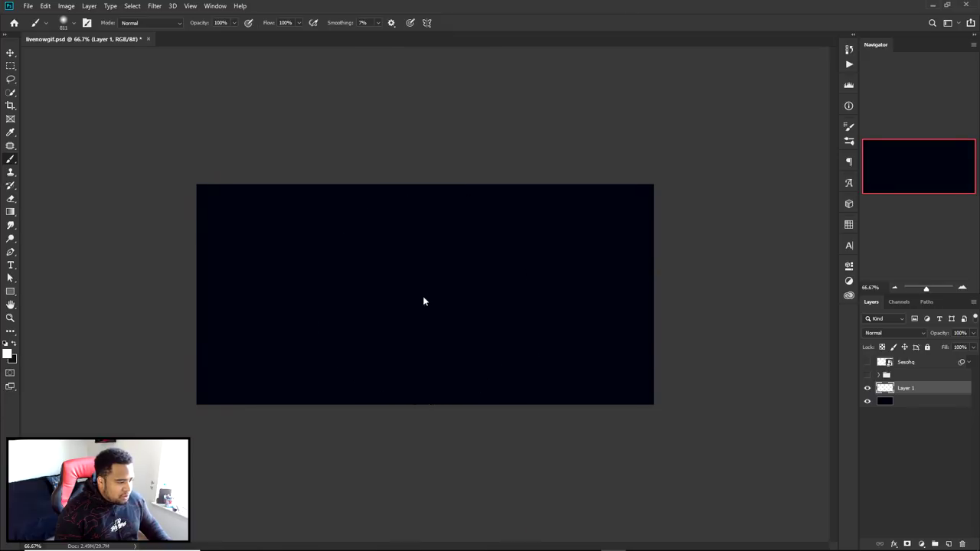
Step: Dab one soft white glow about 847 px in size at the banner's center on Layer 1 and set the layer's blend mode to Overlay
click(422, 296)
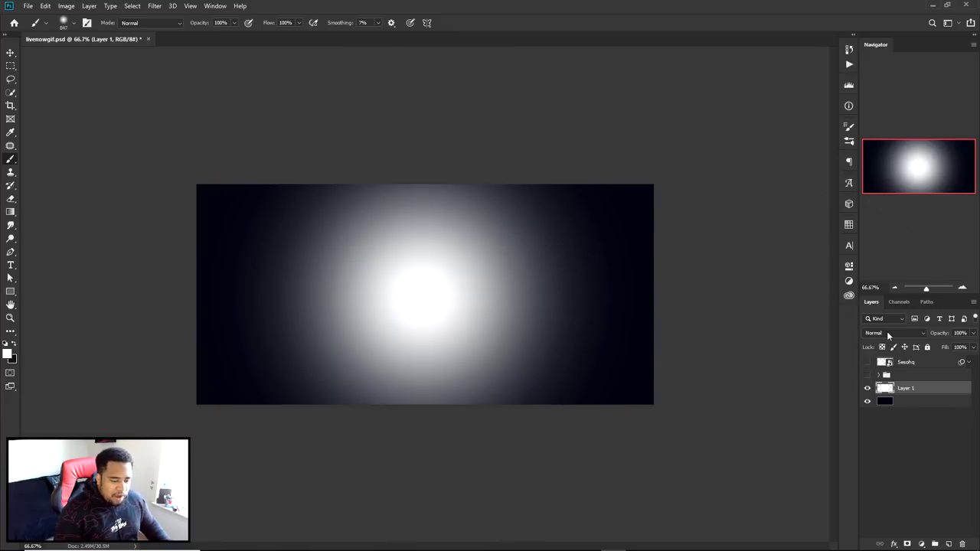
click(886, 333)
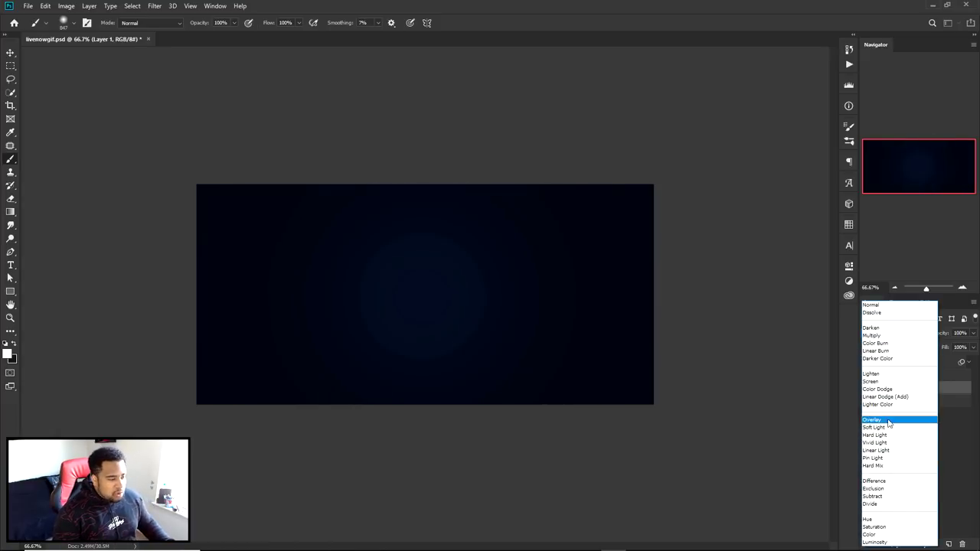
click(888, 418)
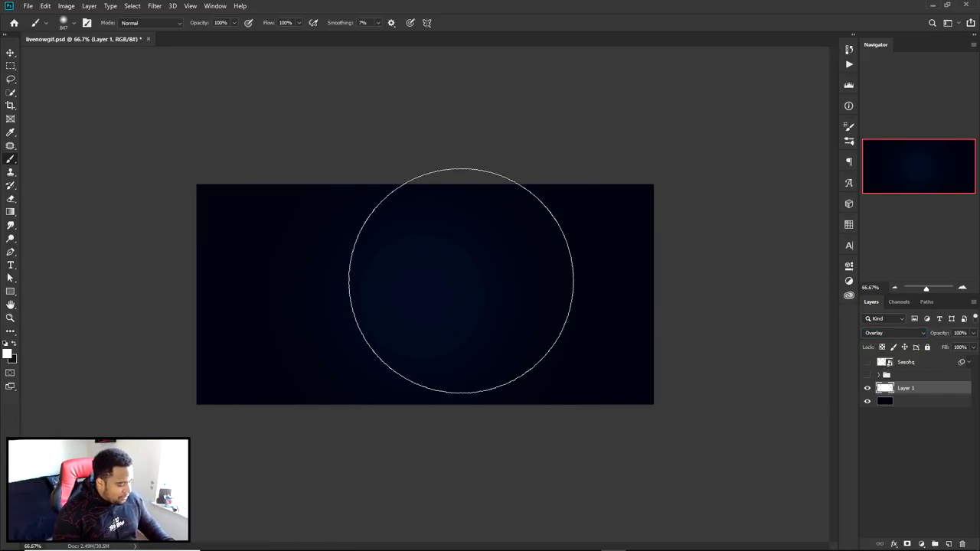
key(v)
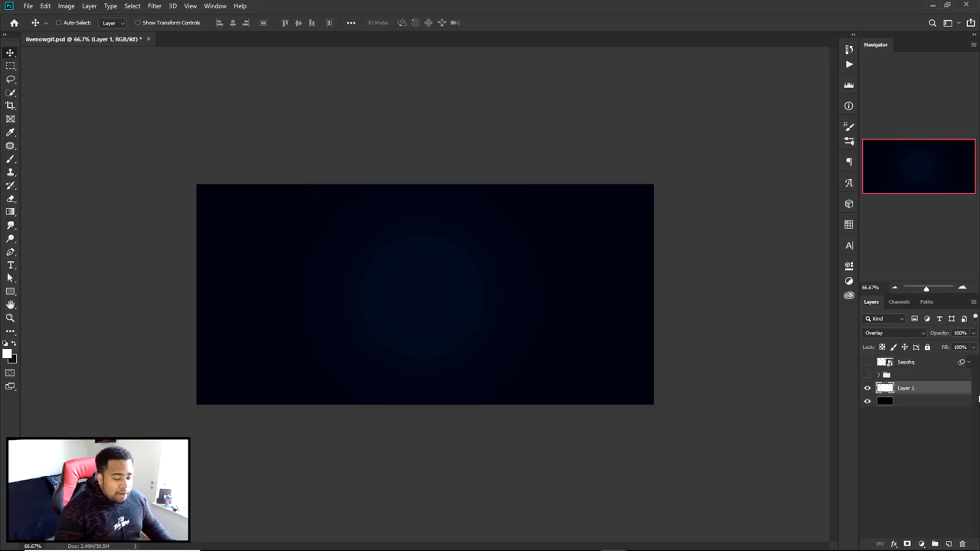
Step: Show the Sesohq logo layer, then scale the logo down slightly and move it a little toward the banner's center
click(868, 363)
click(907, 362)
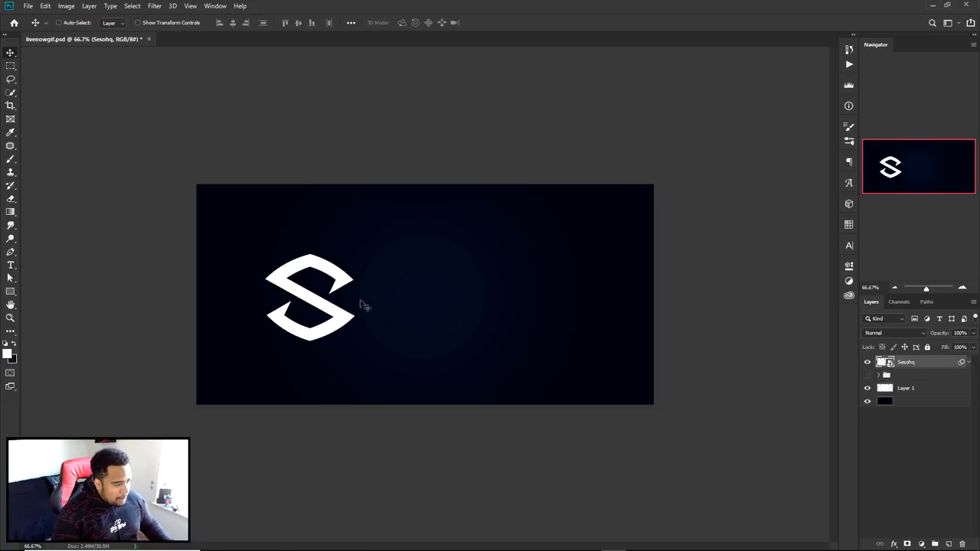
key(ctrl+t)
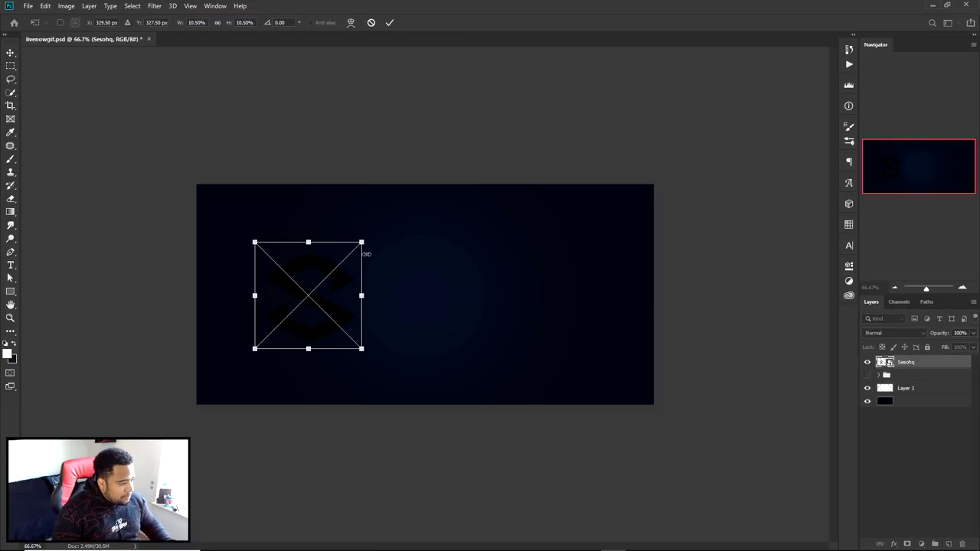
key(Return)
mouse_move(355, 287)
mouse_down()
mouse_move(374, 269)
mouse_move(371, 283)
mouse_up()
Step: Add a white TWITCH.TV/SESOHQ text in Coluna Condensed Bold beside the logo
key(t)
click(428, 306)
text(LWITCH.TV/)
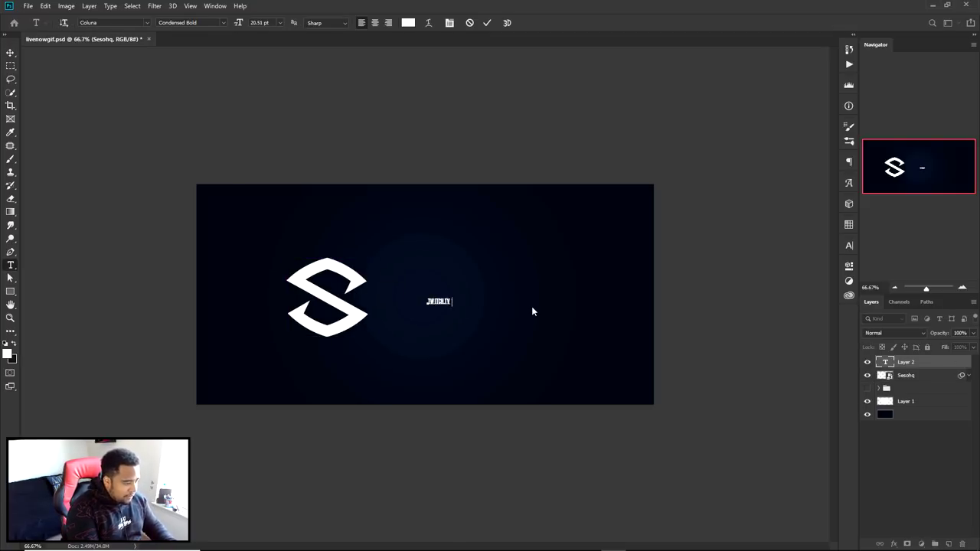
text(SESOHQ)
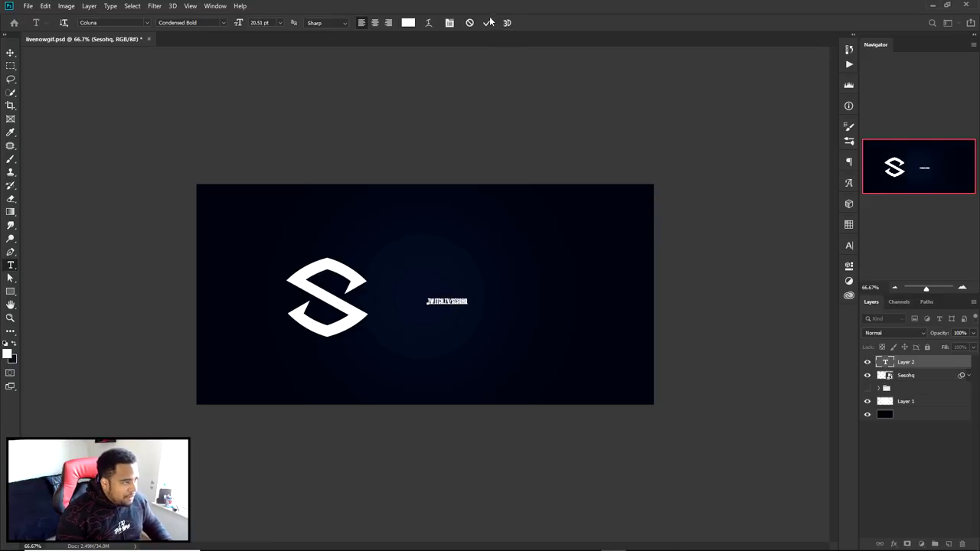
click(488, 23)
Step: Scale the TWITCH.TV/SESOHQ text up to about 502% and place it just beside the logo without overlap
key(ctrl+t)
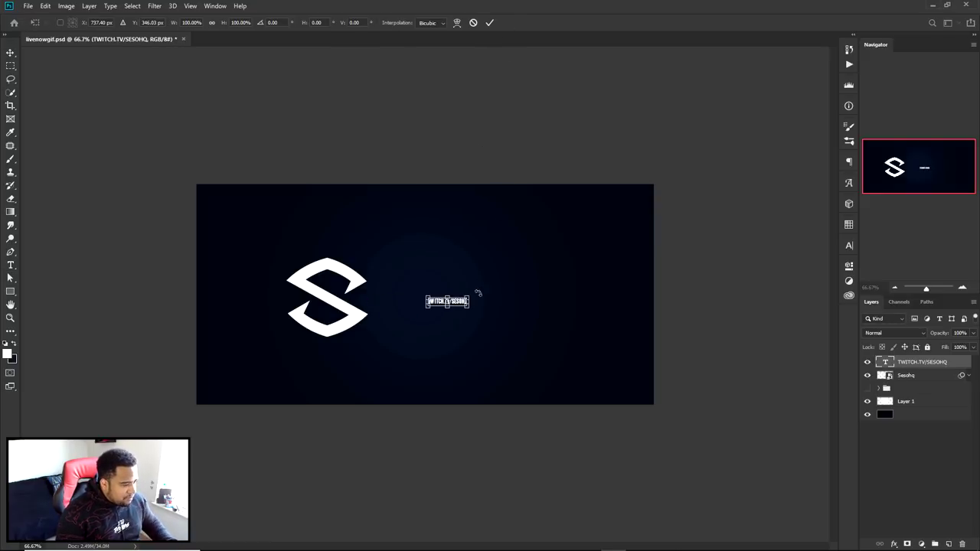
drag(473, 293, 546, 280)
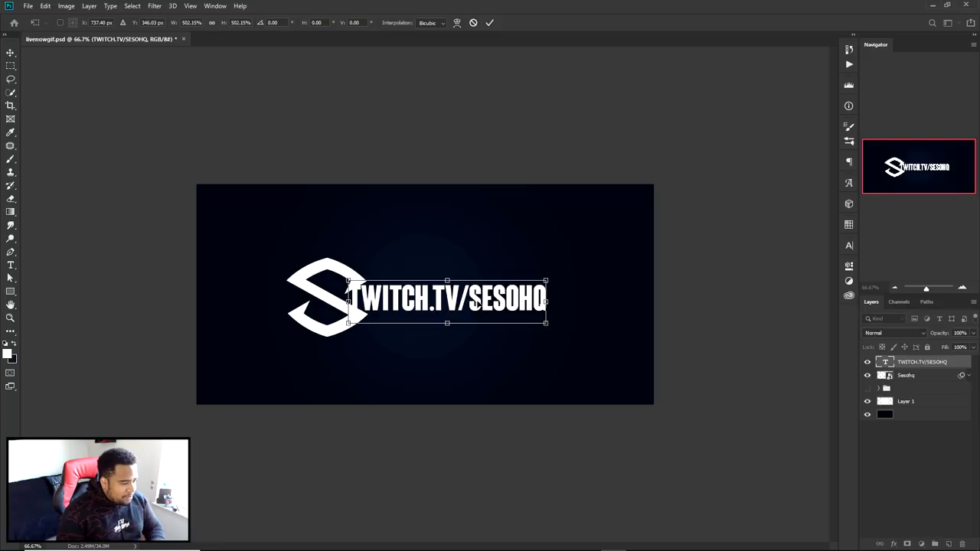
key(Return)
click(848, 245)
drag(476, 282, 486, 283)
Step: Skew the TWITCH.TV/SESOHQ text into an italic-like slant and nudge it slightly up beside the logo
key(ctrl+t)
right_click(480, 303)
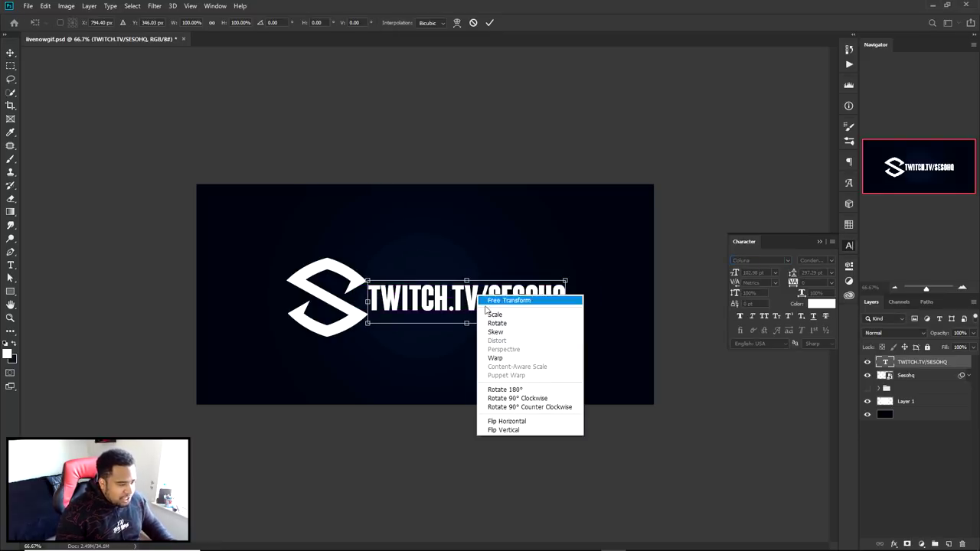
click(502, 332)
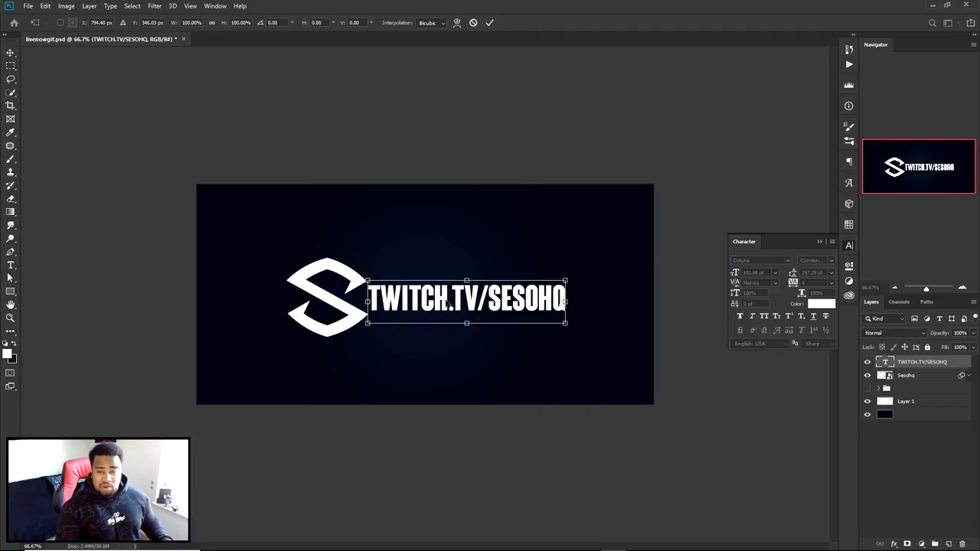
right_click(450, 304)
click(480, 338)
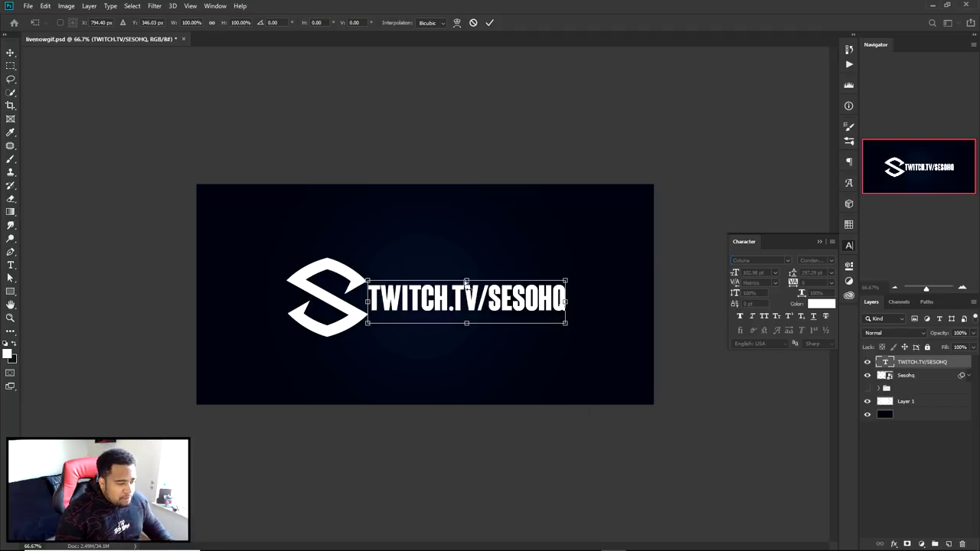
drag(466, 282, 473, 281)
click(488, 23)
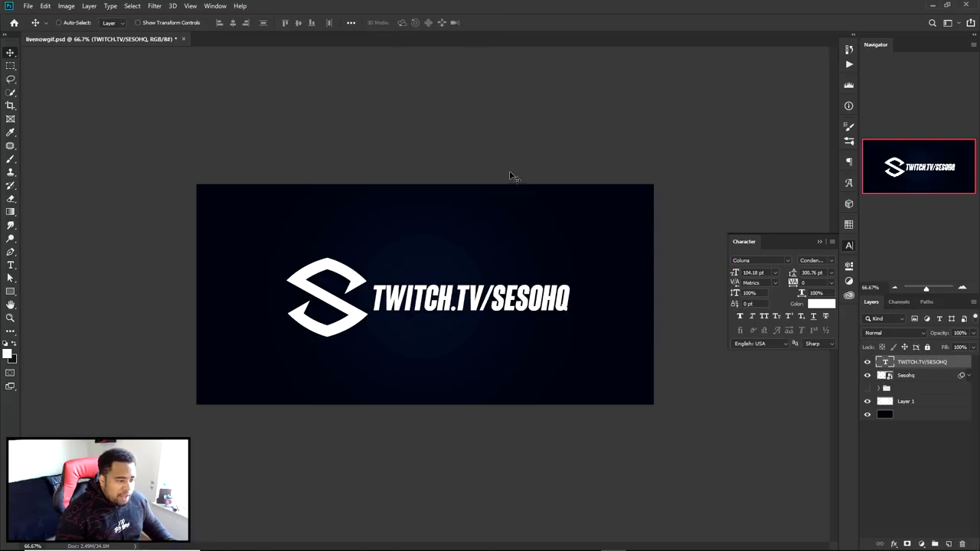
drag(457, 288, 461, 279)
Step: Duplicate the TWITCH.TV/SESOHQ text directly below itself and replace the copy's wording with LIVE NOW
drag(526, 292, 525, 326)
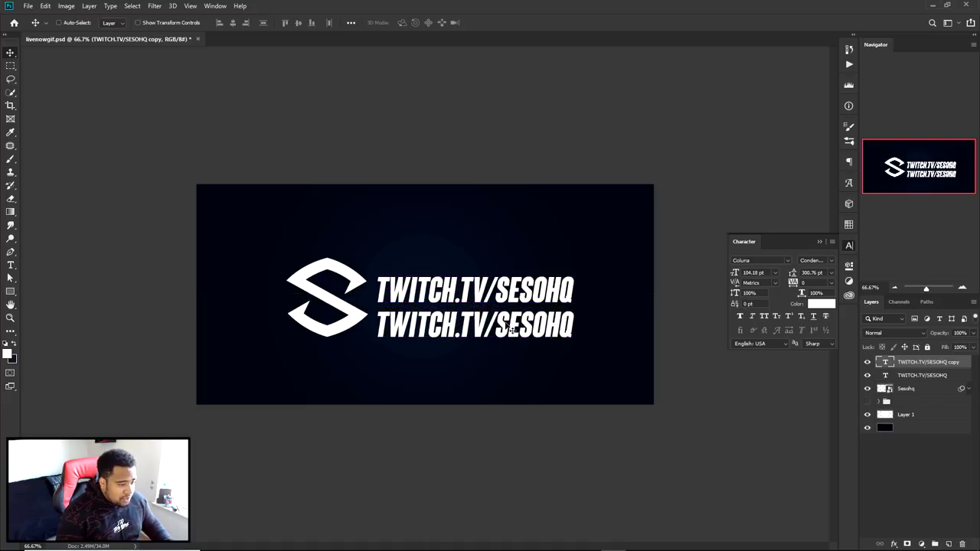
double_click(504, 320)
key(Left)
key(ctrl+a)
text(LIVE NOW)
Step: Change the font of the whole LIVE NOW text to Glorynight
key(ctrl+a)
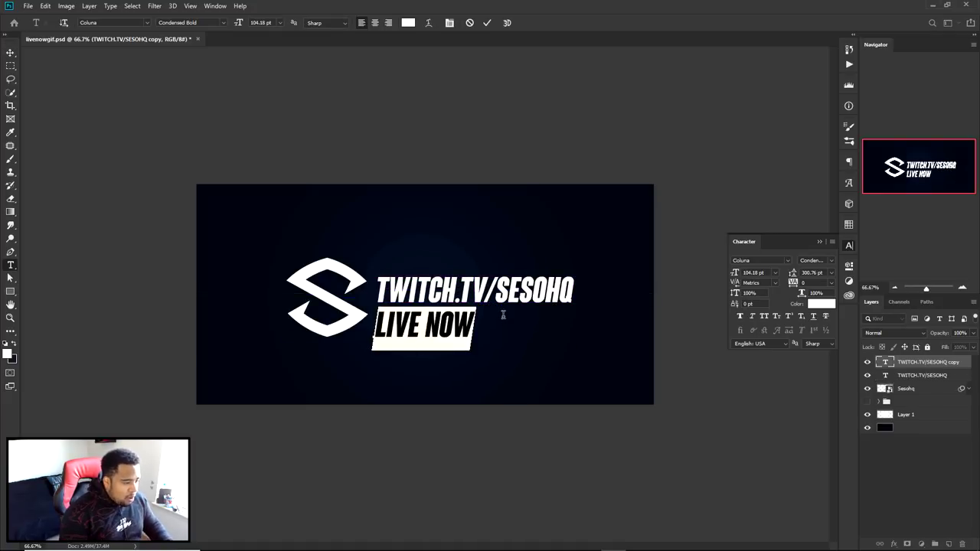
click(787, 260)
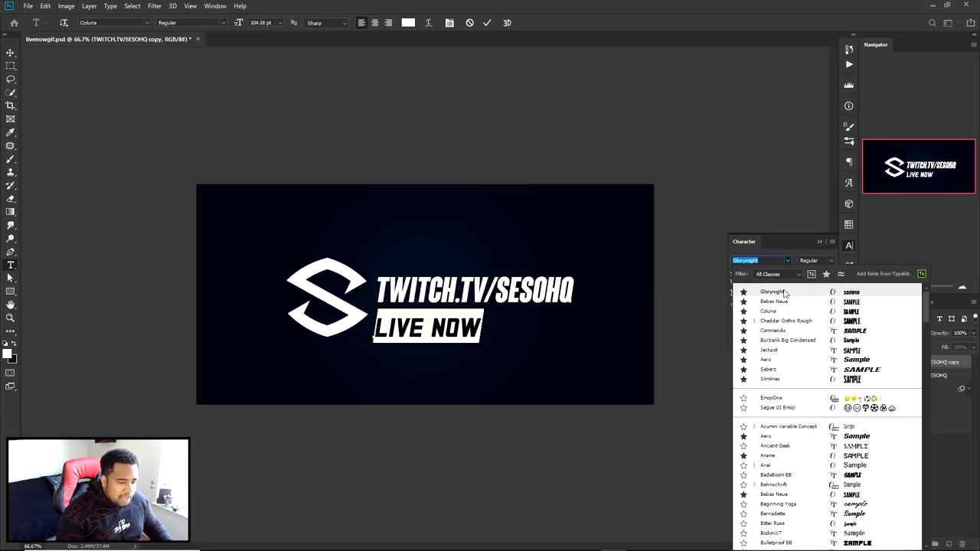
click(783, 292)
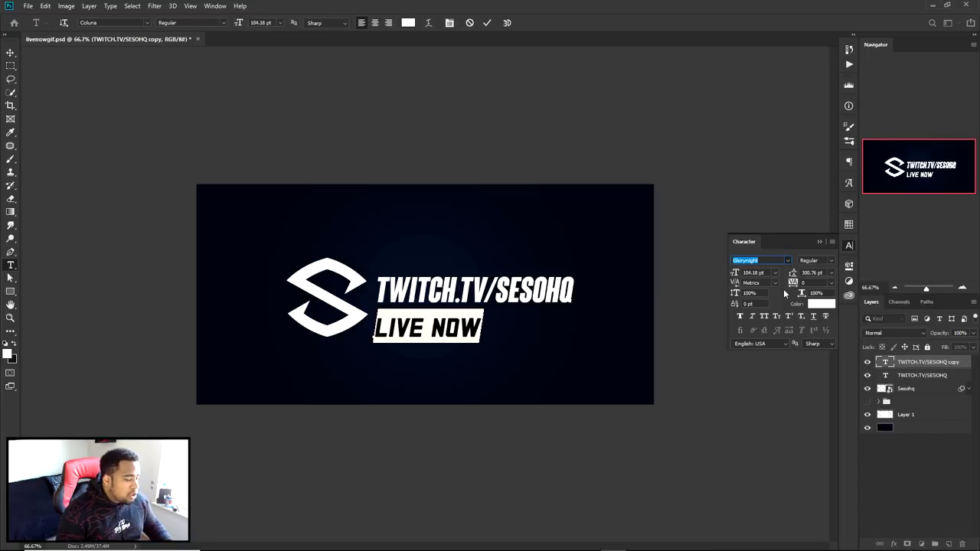
click(488, 22)
Step: Enlarge the LIVE NOW text to about 119.91 pt and place it under the right end of the Twitch address
key(v)
drag(429, 328, 497, 322)
scroll(466, 297, up, 2)
scroll(502, 325, down, 2)
key(ctrl+t)
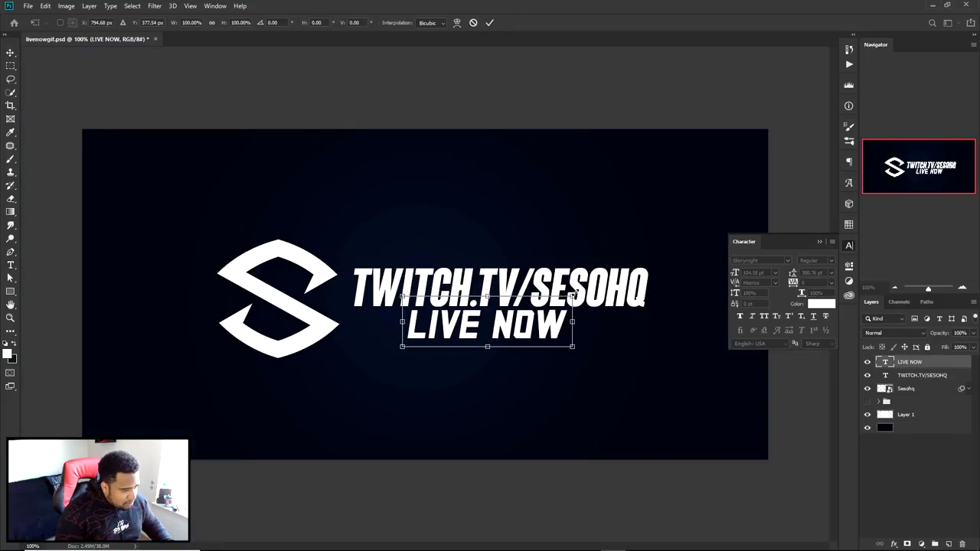
drag(572, 295, 588, 290)
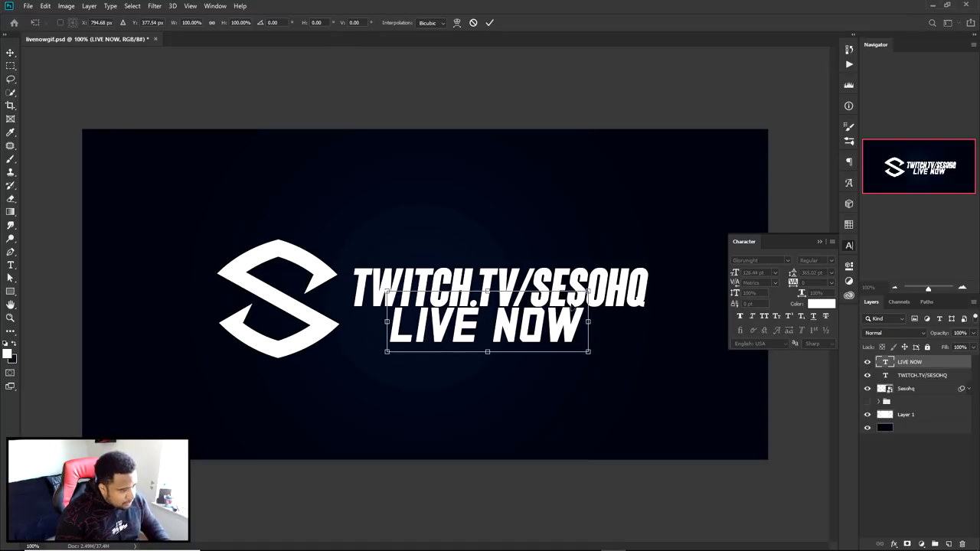
key(Return)
drag(588, 294, 647, 335)
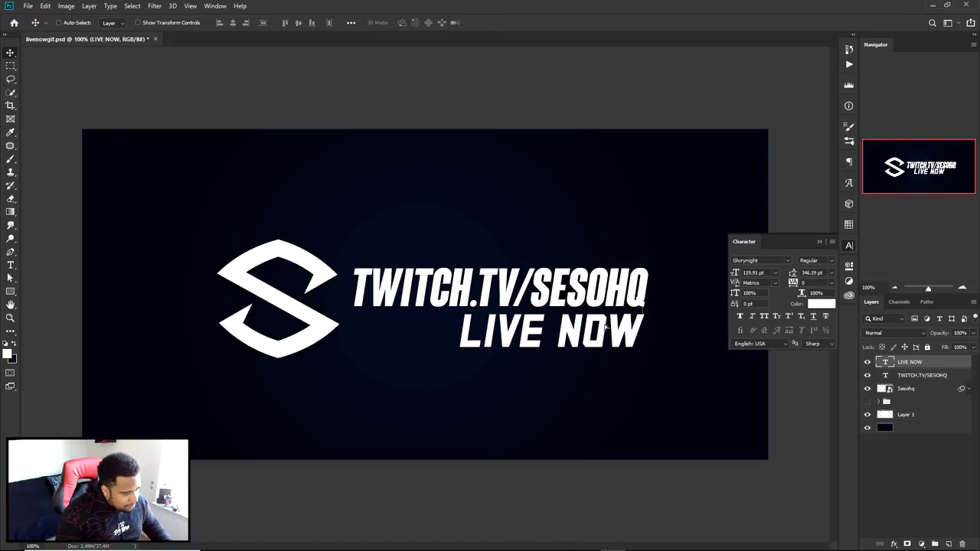
Step: Duplicate the LIVE NOW text above the Twitch address and replace the copy's wording with COME HANG OUT WITH ME
drag(559, 369, 507, 284)
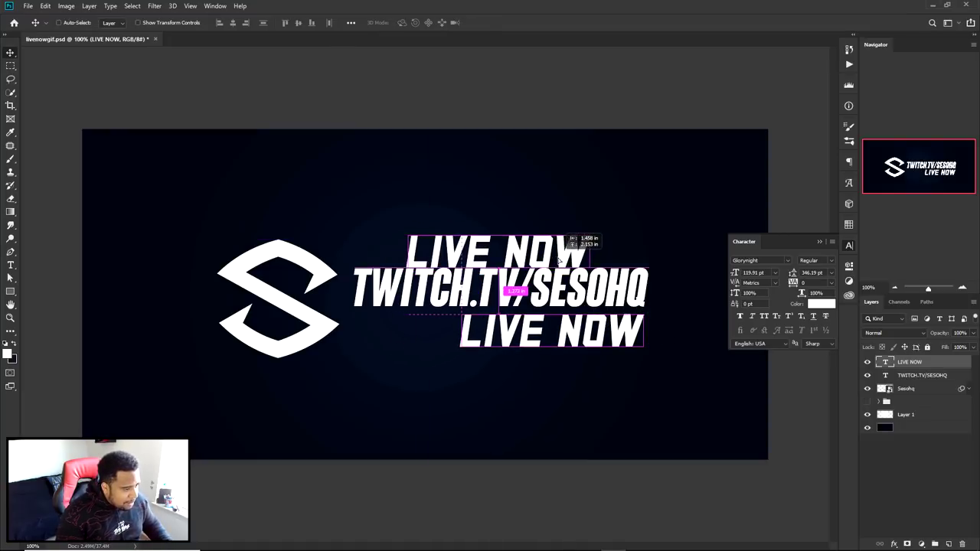
double_click(530, 258)
text(COME HANG OUT WIT)
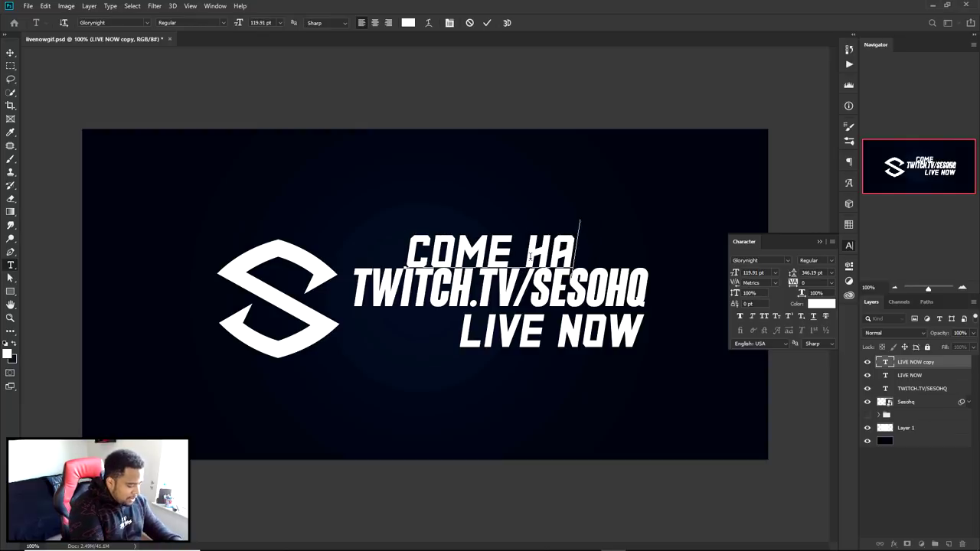
click(487, 24)
Step: Shrink the COME HANG OUT WITH ME text to 22 pt and set its tracking to 120
key(ctrl+t)
drag(404, 220, 582, 275)
key(Return)
click(765, 272)
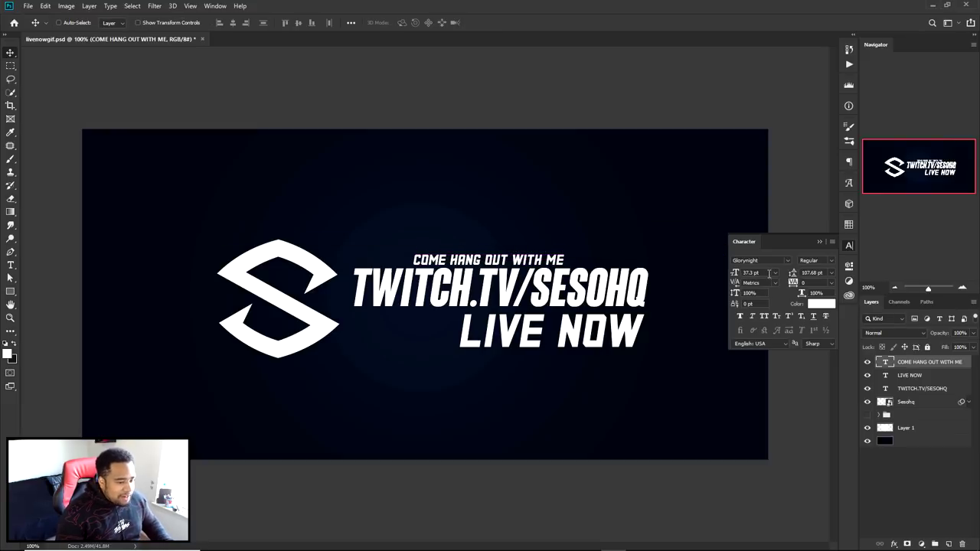
text(35)
key(Return)
text(30)
key(Return)
click(762, 273)
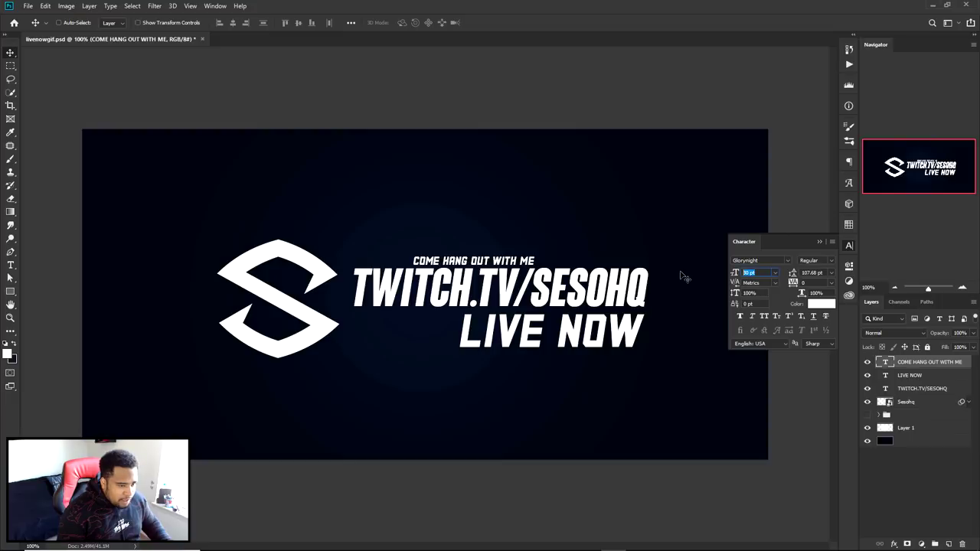
key(Return)
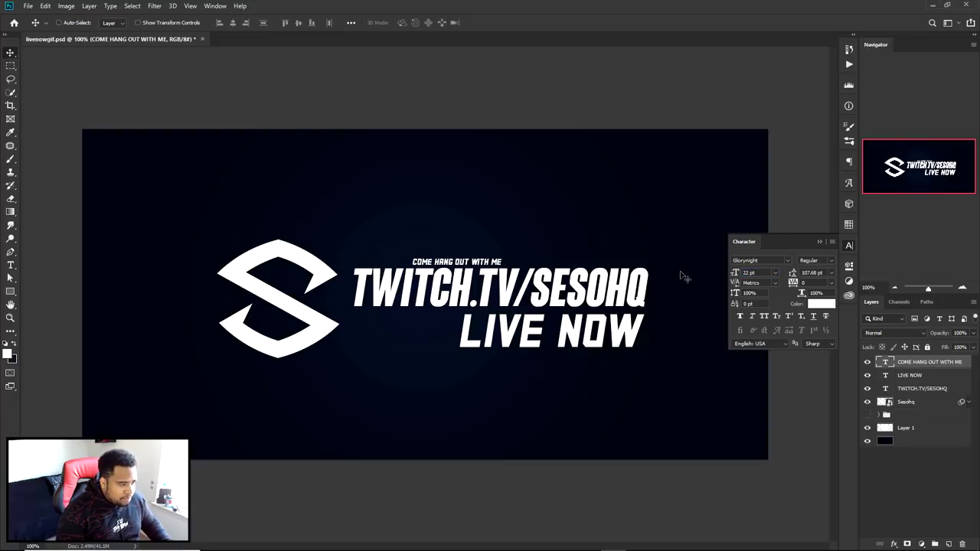
text(100)
key(Return)
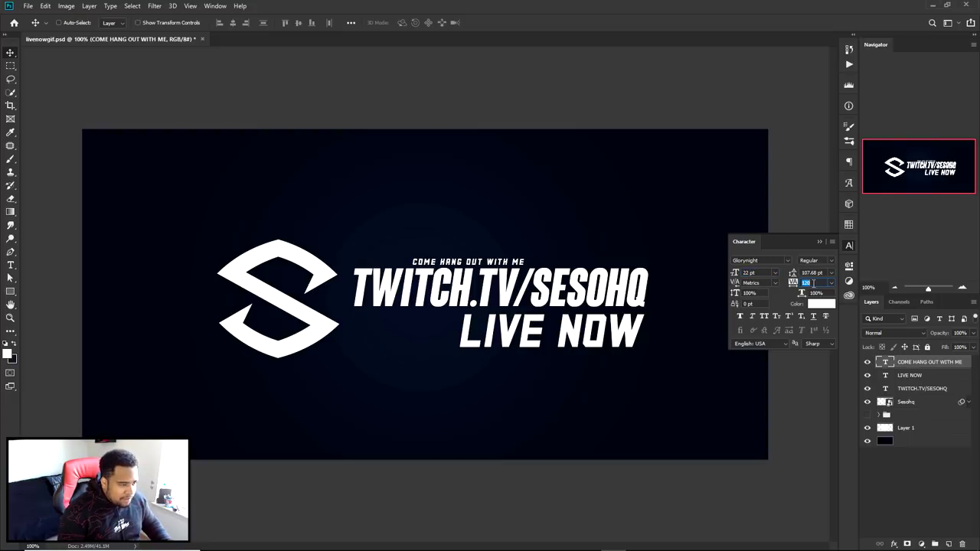
click(851, 244)
click(851, 244)
click(218, 6)
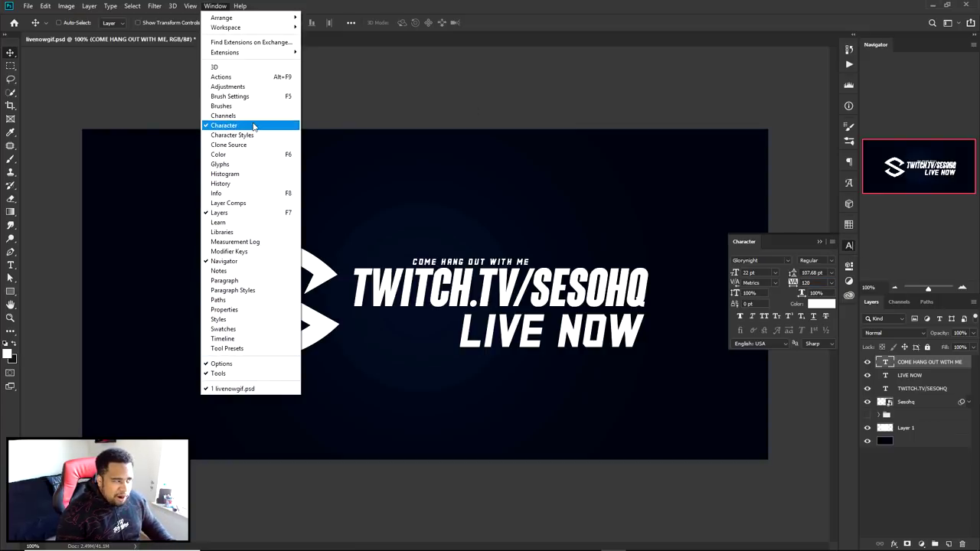
click(846, 246)
click(847, 246)
Step: Shorten the tagline to COME HANG OUT and move it over the middle of the Twitch address
drag(482, 261, 597, 268)
key(t)
key(BackSpace)
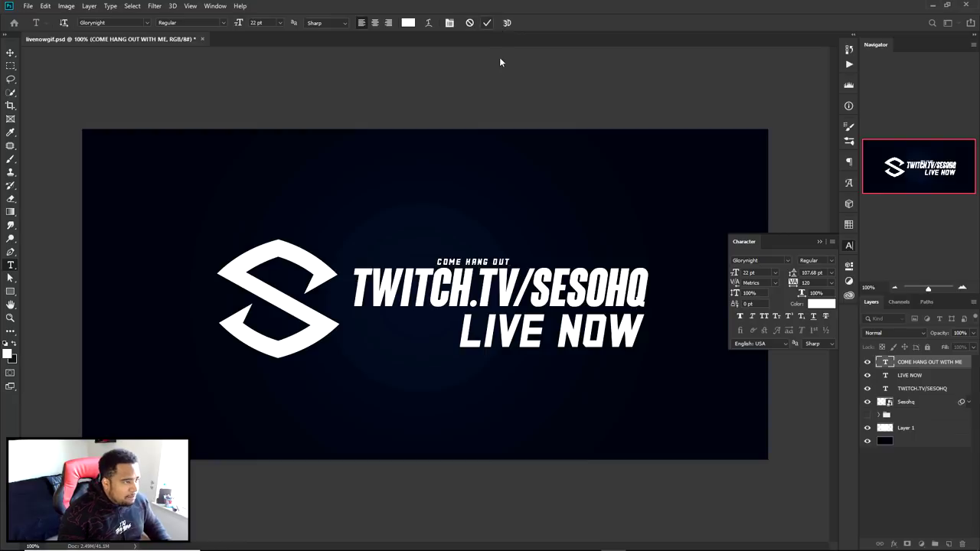
click(487, 23)
key(v)
drag(501, 259, 527, 259)
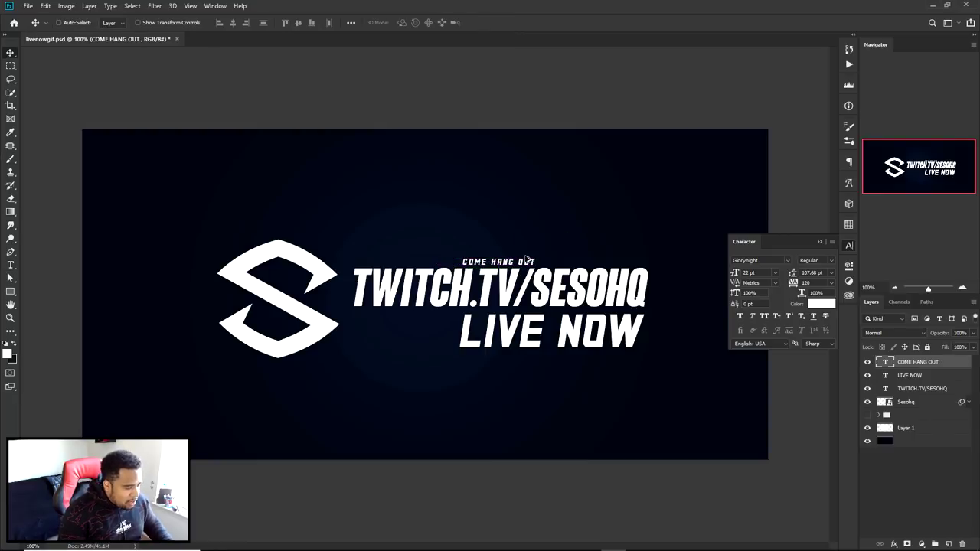
Step: Enlarge the COME HANG OUT text to about 28.6 pt and adjust its position just above the Twitch address
scroll(526, 259, up, 2)
key(t)
key(v)
key(ctrl+t)
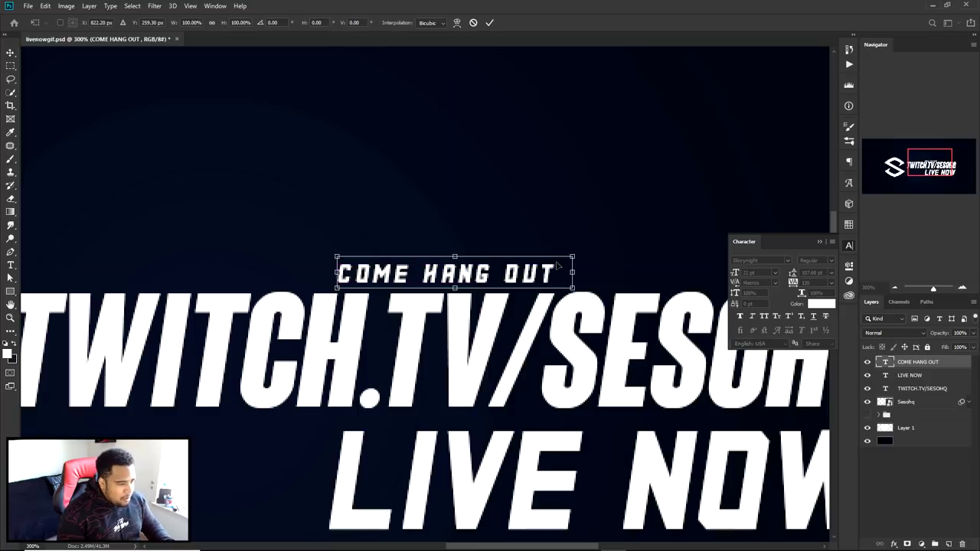
drag(572, 257, 605, 251)
key(Return)
drag(508, 284, 523, 283)
Step: Show the hidden artwork group behind the new logo and text layers
click(866, 414)
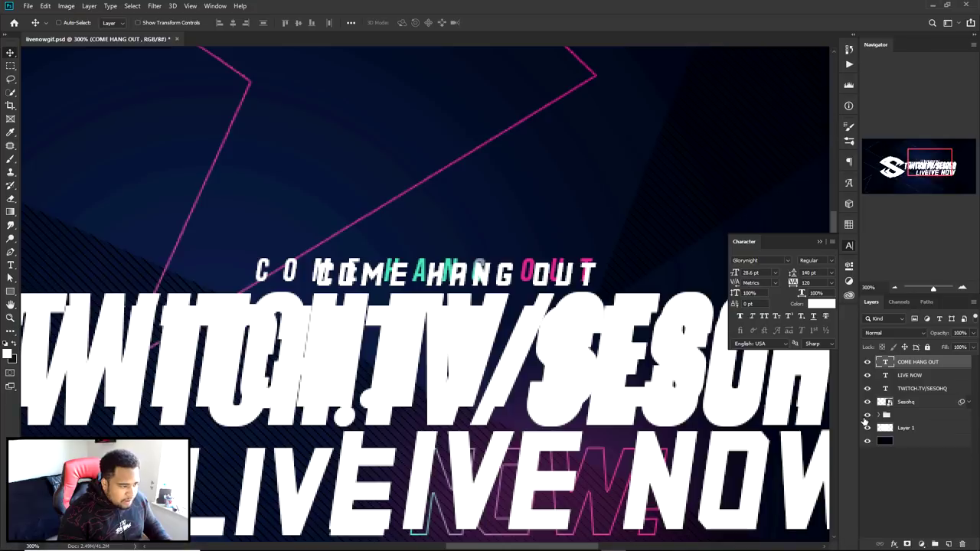
Step: Hide the artwork group, nudge COME HANG OUT slightly toward the centre of the Twitch address and close the character settings
click(867, 414)
drag(517, 274, 523, 271)
click(842, 245)
key(ctrl+minus)
key(ctrl+minus)
key(ctrl+minus)
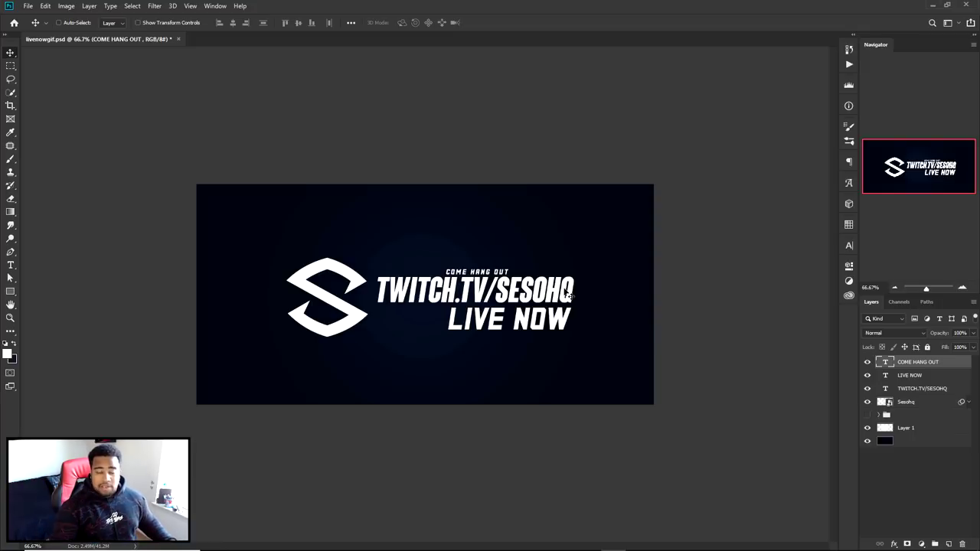
key(ctrl+plus)
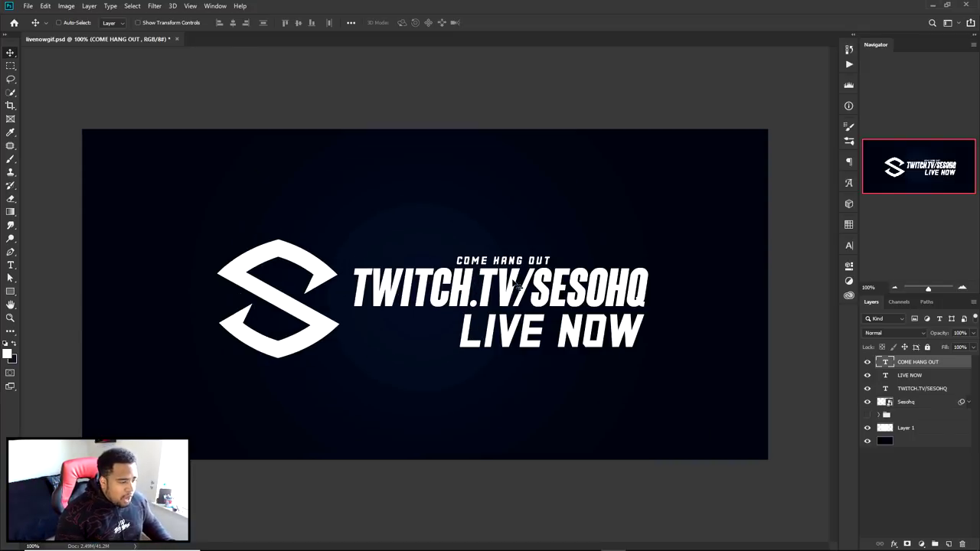
Step: Group the three text layers, duplicate the group and hide the original group
scroll(515, 284, up, 2)
ctrl+click(513, 280)
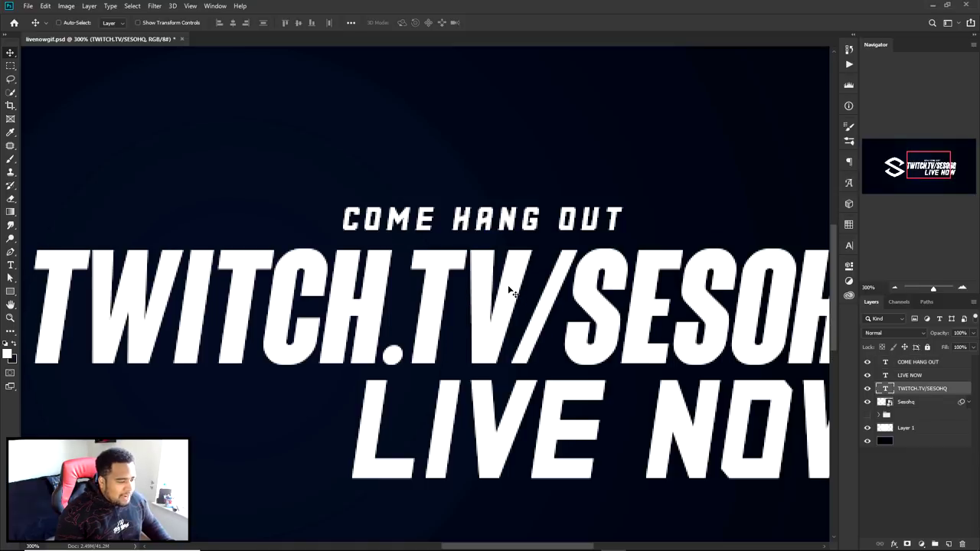
shift+click(913, 361)
key(ctrl+g)
key(ctrl+j)
click(866, 375)
key(ctrl+1)
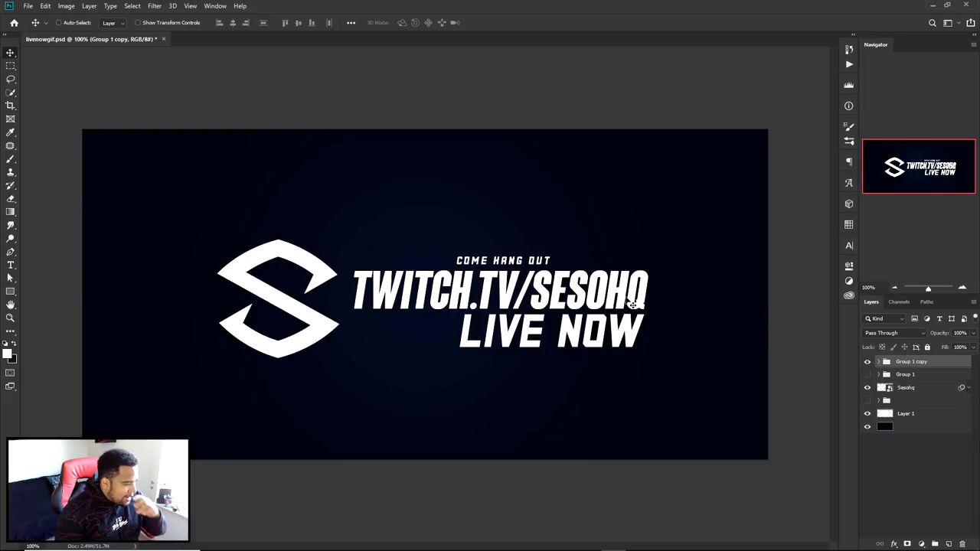
Step: In the copied group, move LIVE NOW above the Twitch address and shorten it to LIVE
ctrl+click(610, 285)
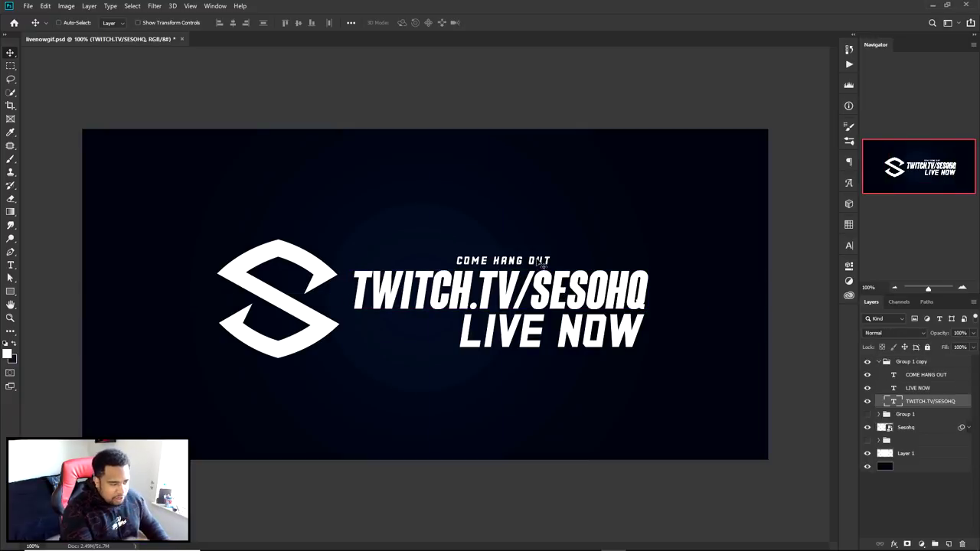
drag(528, 330, 651, 176)
double_click(517, 187)
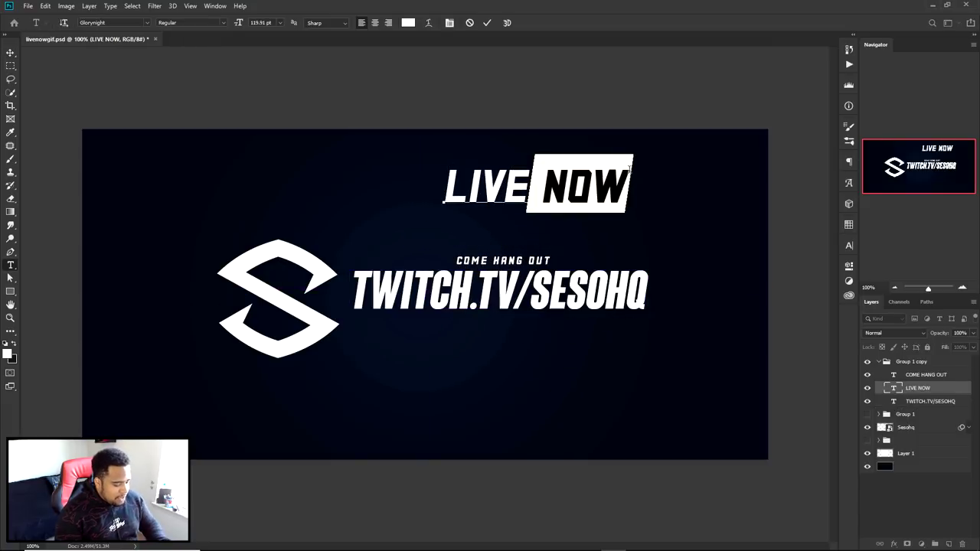
key(BackSpace)
click(487, 22)
key(v)
Step: Duplicate the LIVE text just below itself, change the copy to NOW and enlarge it to about 201.7 pt
drag(490, 150, 603, 289)
double_click(506, 221)
text(NOW)
key(ctrl+Return)
key(ctrl+t)
drag(524, 243, 508, 229)
key(Return)
Step: Add an exclamation mark to the large NOW text
text(t)
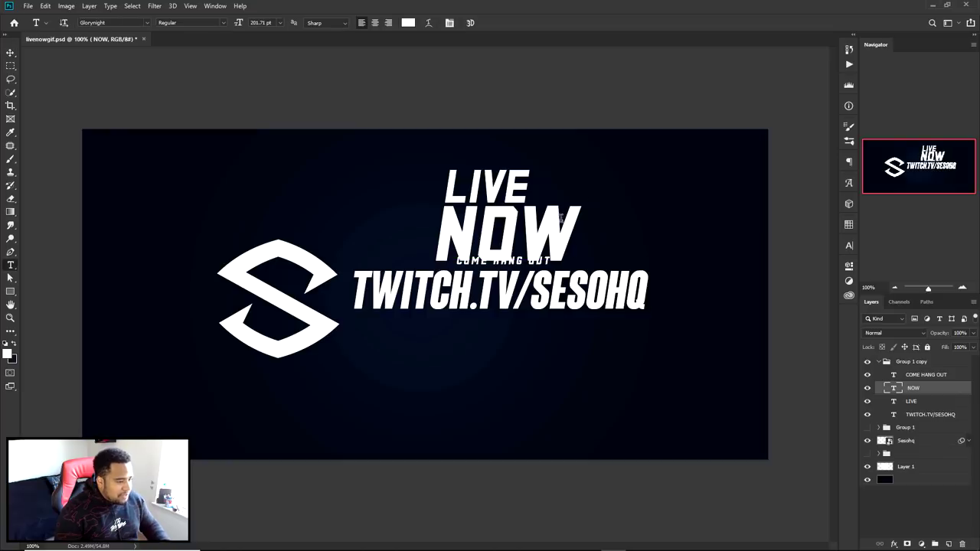
text(!)
click(487, 22)
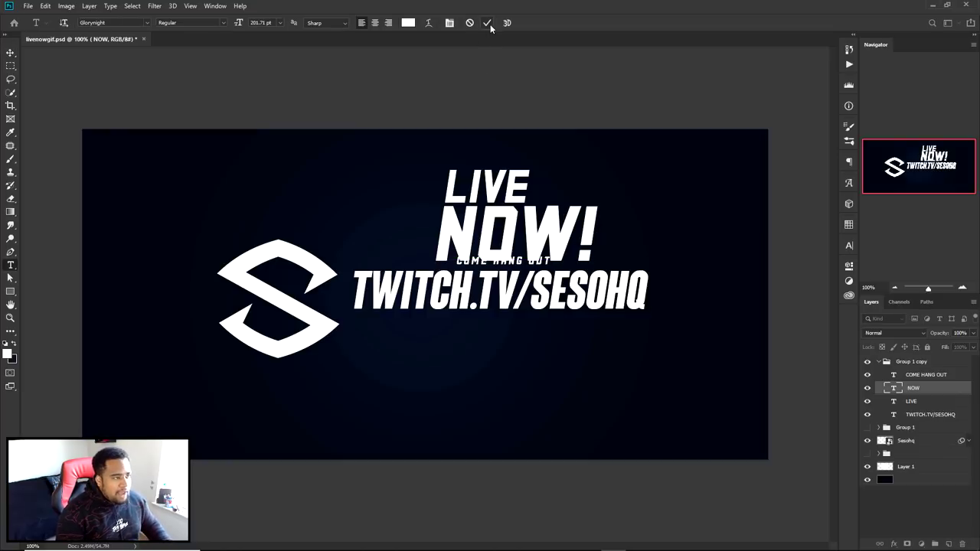
key(v)
Step: Hide the COME HANG OUT and Twitch address texts in the copied group, leaving LIVE and NOW! shown
click(867, 374)
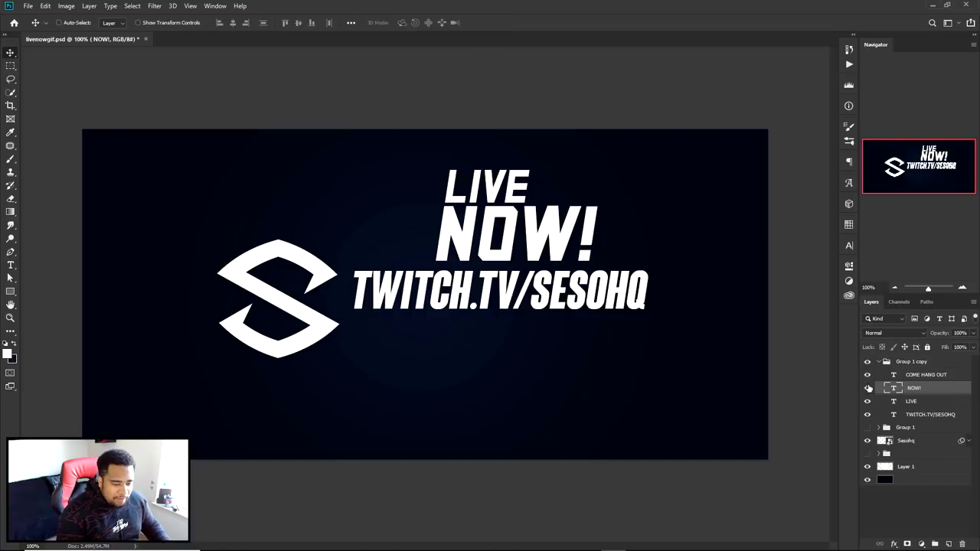
drag(867, 401, 869, 415)
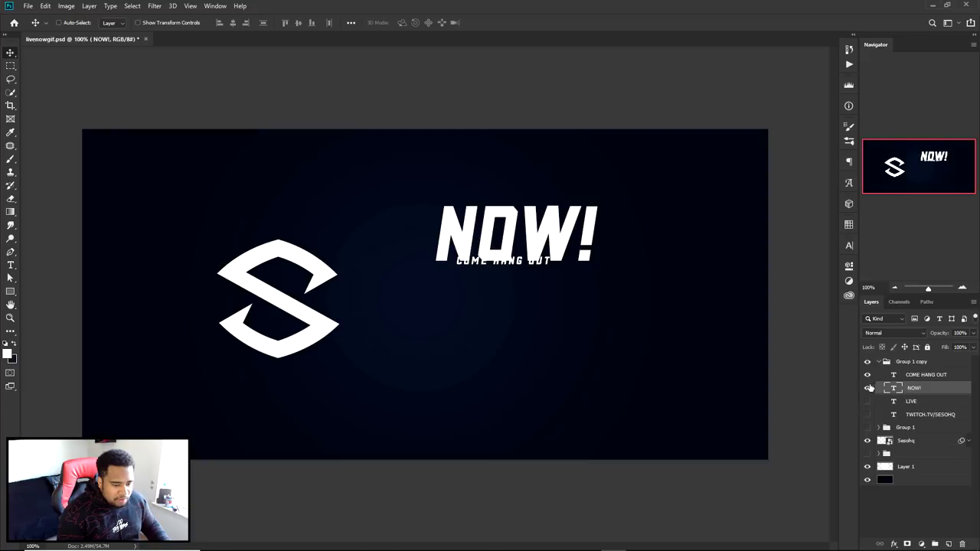
click(867, 401)
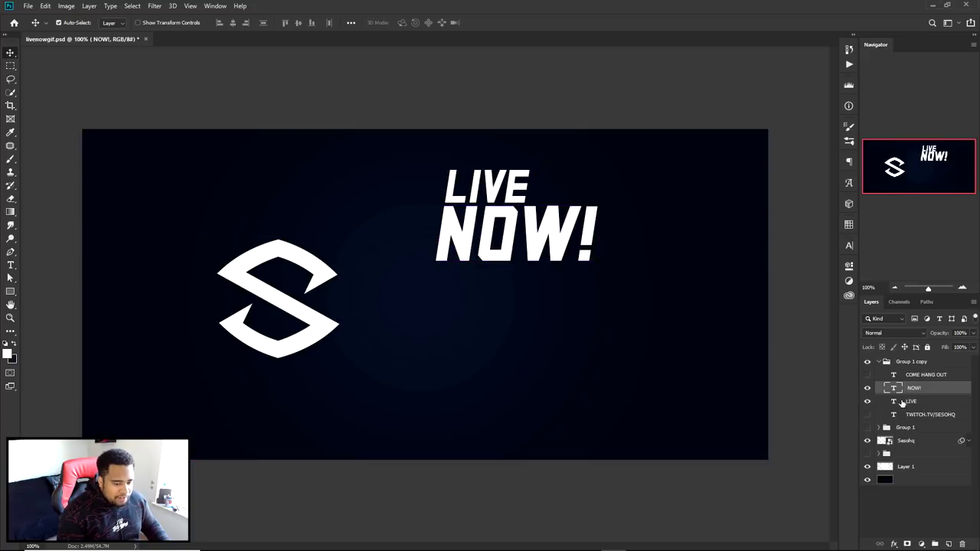
Step: Move the LIVE and NOW! texts together down and left so they sit beside the logo
shift+click(901, 404)
key(shift+Down)
key(shift+Down)
key(shift+Down)
key(shift+Down)
key(shift+Down)
key(shift+Down)
key(shift+Down)
key(shift+Down)
key(shift+Down)
key(shift+Down)
key(shift+Left)
key(shift+Left)
key(shift+Left)
key(shift+Left)
key(shift+Left)
key(shift+Left)
key(shift+Left)
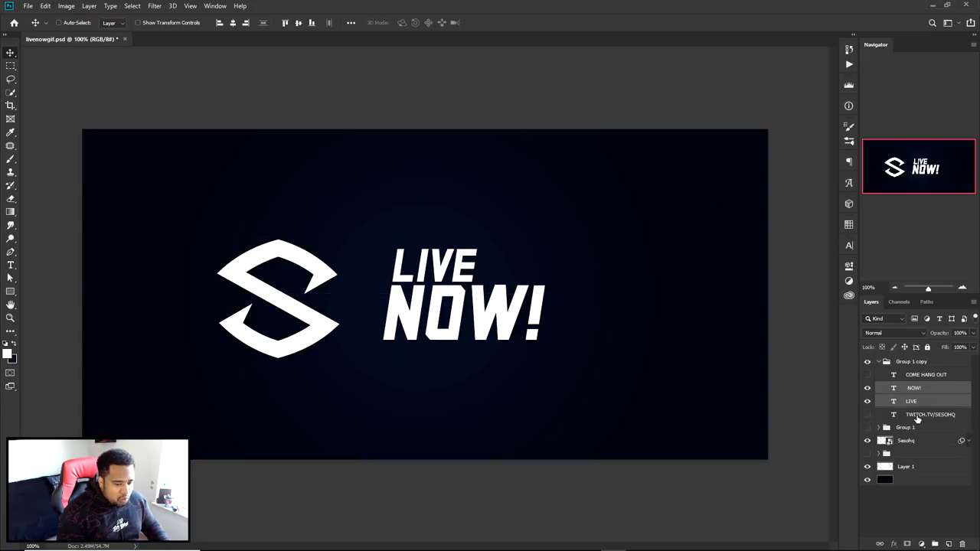
Step: Show the Twitch address, shrink it to a small line and place it just right of LIVE
click(916, 418)
click(867, 414)
drag(605, 302, 558, 291)
key(ctrl+t)
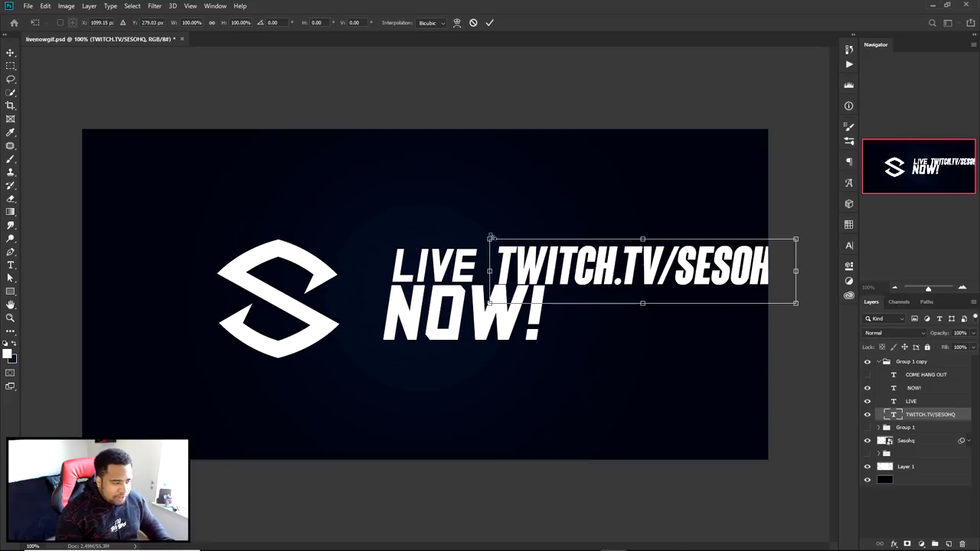
drag(490, 238, 597, 261)
key(Return)
drag(666, 284, 542, 280)
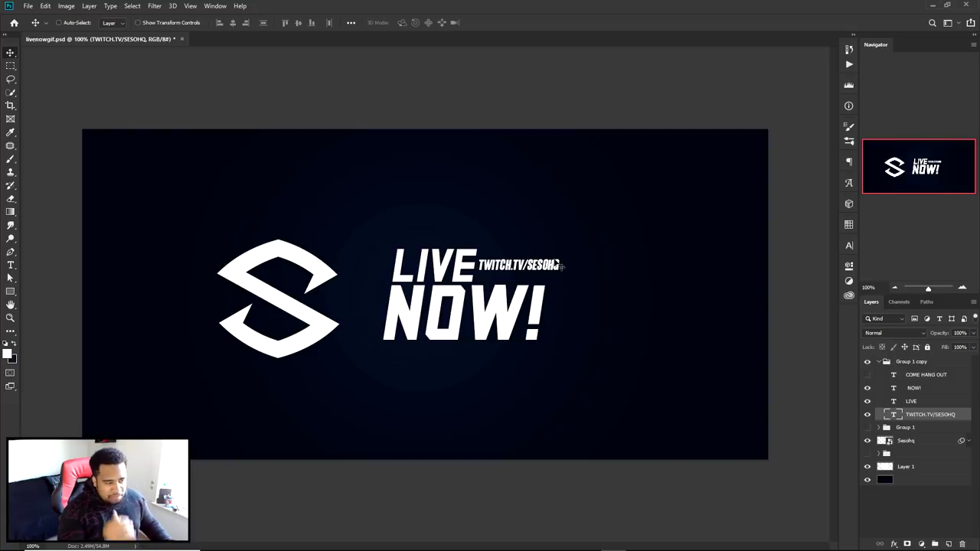
Step: Enlarge the NOW! text and align it beneath the LIVE and Twitch address line
click(542, 306)
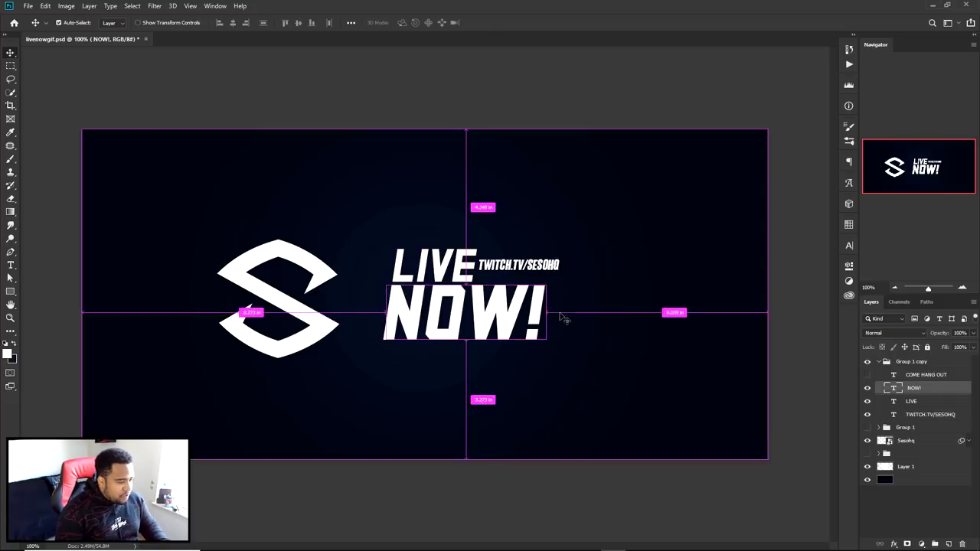
key(ctrl+t)
drag(573, 371, 604, 375)
key(Return)
drag(463, 314, 456, 314)
Step: Enlarge and align the Twitch address beside LIVE to match the width of NOW!, and move the logo closer to the text
drag(513, 272, 583, 255)
key(ctrl+t)
key(Return)
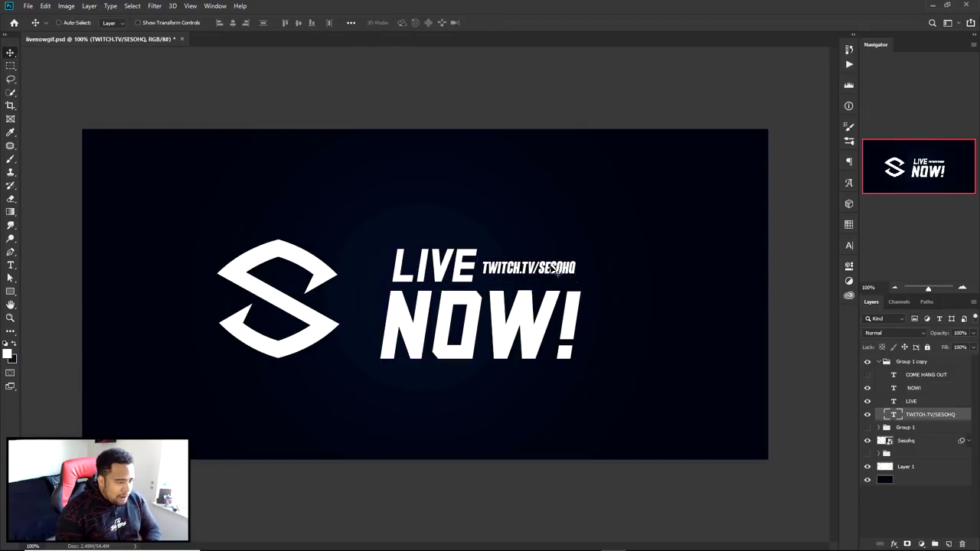
drag(468, 269, 512, 274)
drag(326, 328, 350, 328)
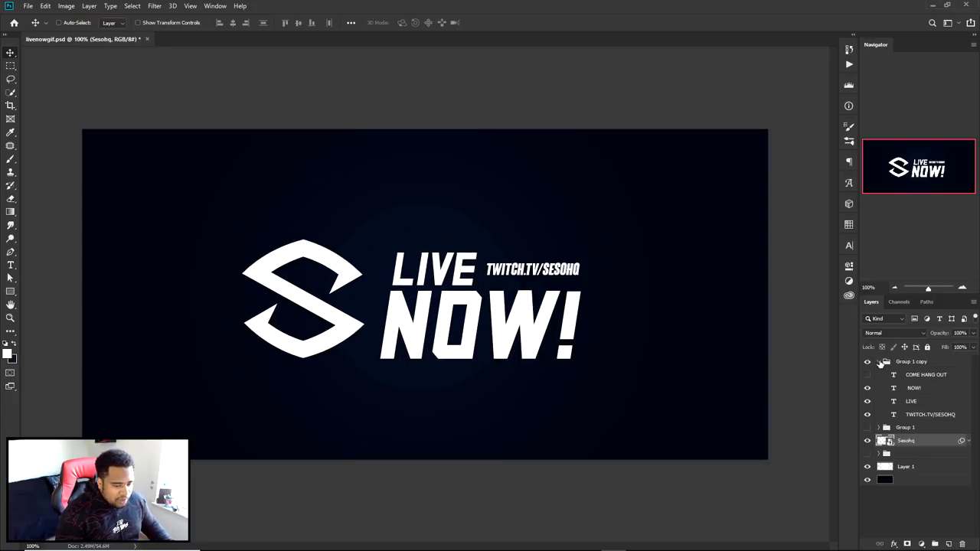
Step: Hide the copied text group and show the original text group in its place
click(879, 361)
click(867, 362)
click(867, 375)
click(906, 375)
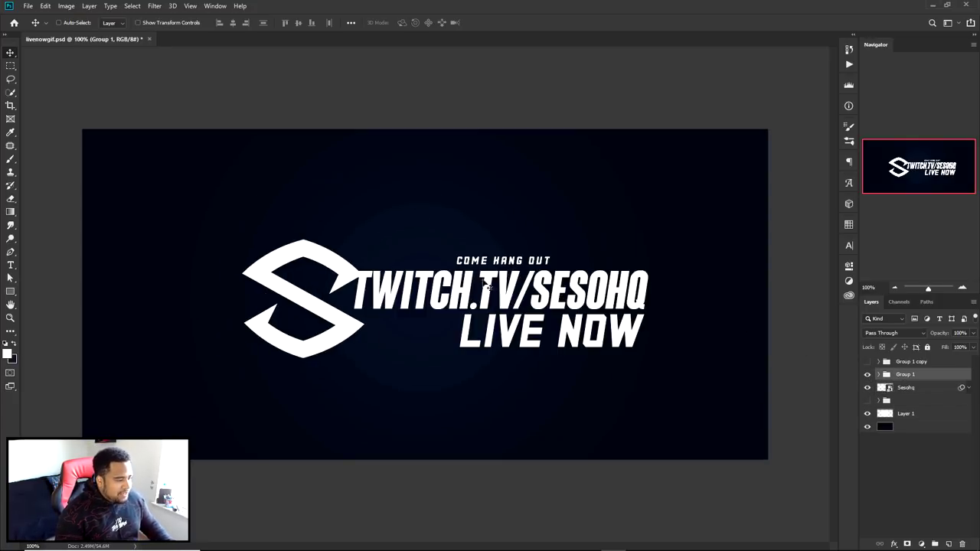
Step: Move the logo back to the left of the Twitch address and delete the hidden copied text group
ctrl+click(356, 337)
drag(355, 337, 329, 339)
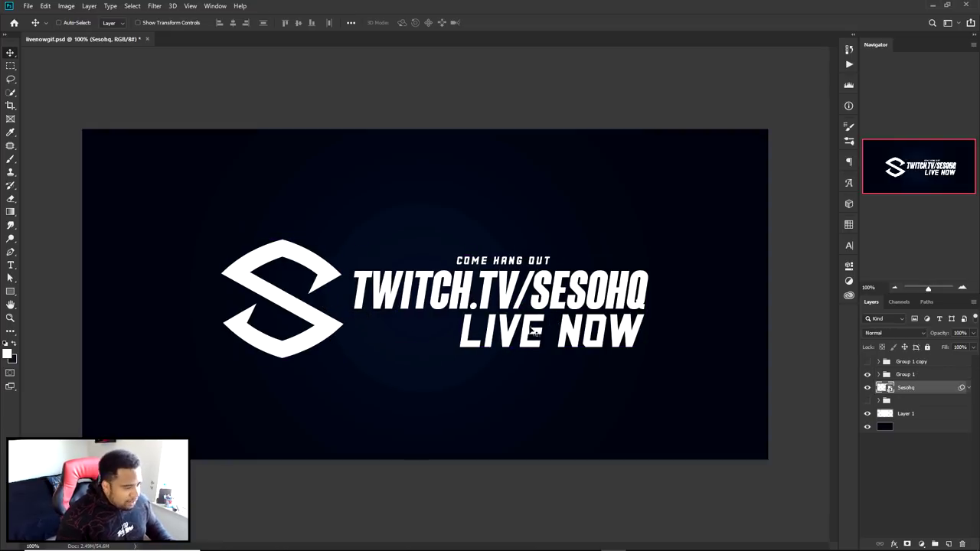
click(899, 364)
key(Delete)
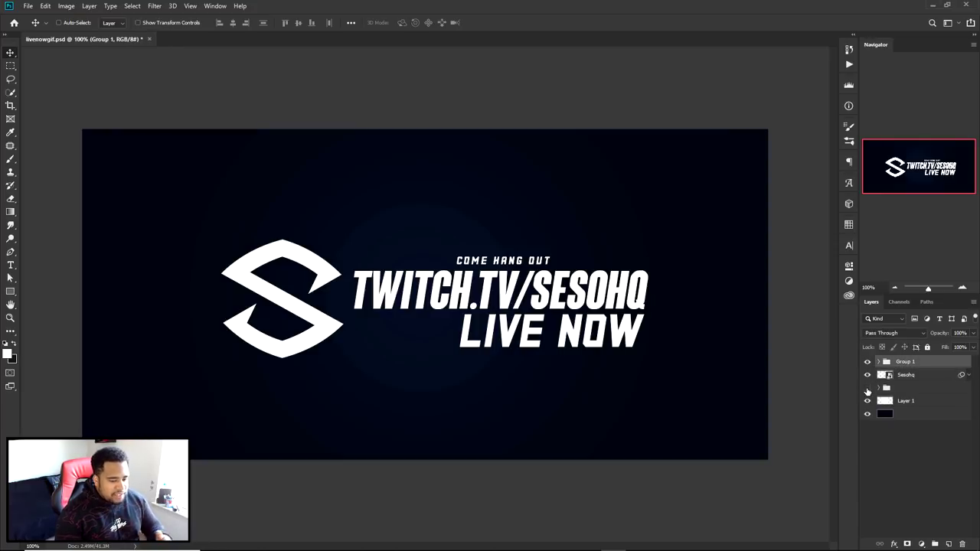
Step: Try to duplicate the artwork group above all layers and place a copy of the dark background inside it
click(867, 388)
click(901, 390)
drag(910, 390, 901, 365)
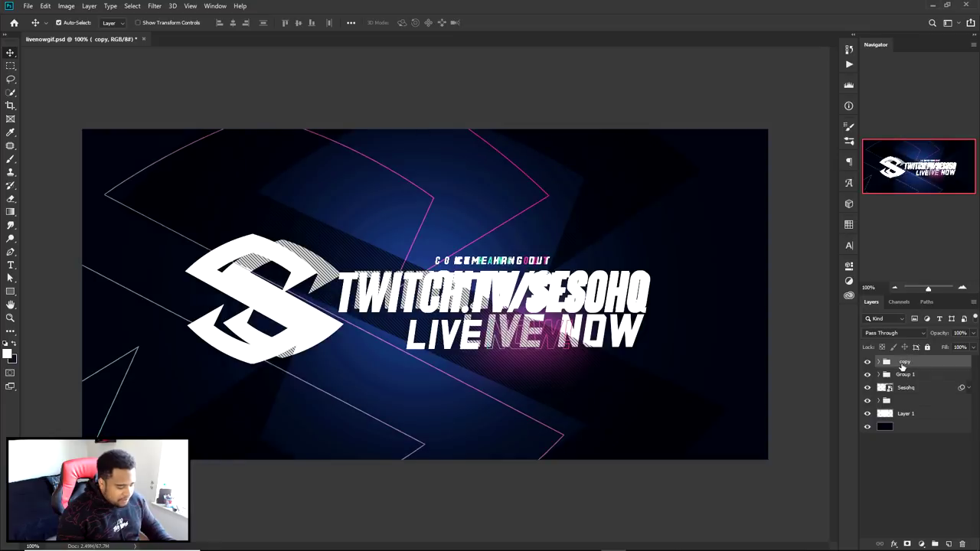
click(903, 426)
click(903, 388)
click(895, 363)
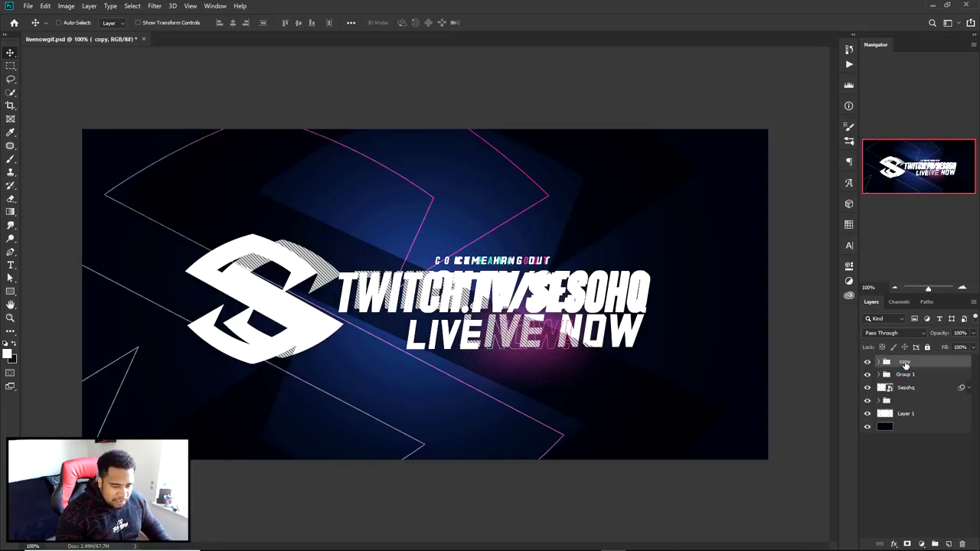
click(878, 365)
scroll(915, 459, down, 3)
drag(907, 492, 919, 395)
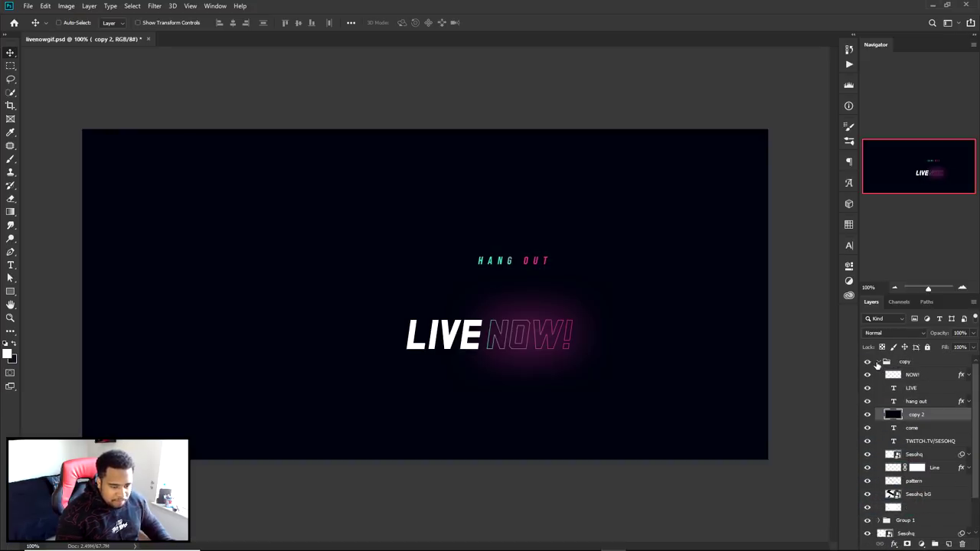
key(ctrl+z)
key(ctrl+z)
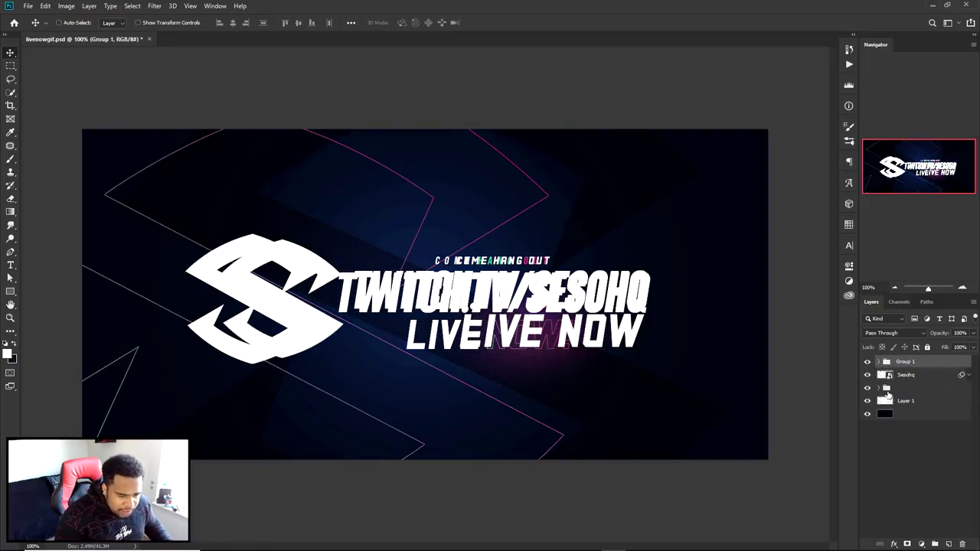
Step: Add a copy of the solid dark background layer at the bottom of the original artwork group
click(880, 388)
scroll(918, 444, down, 1)
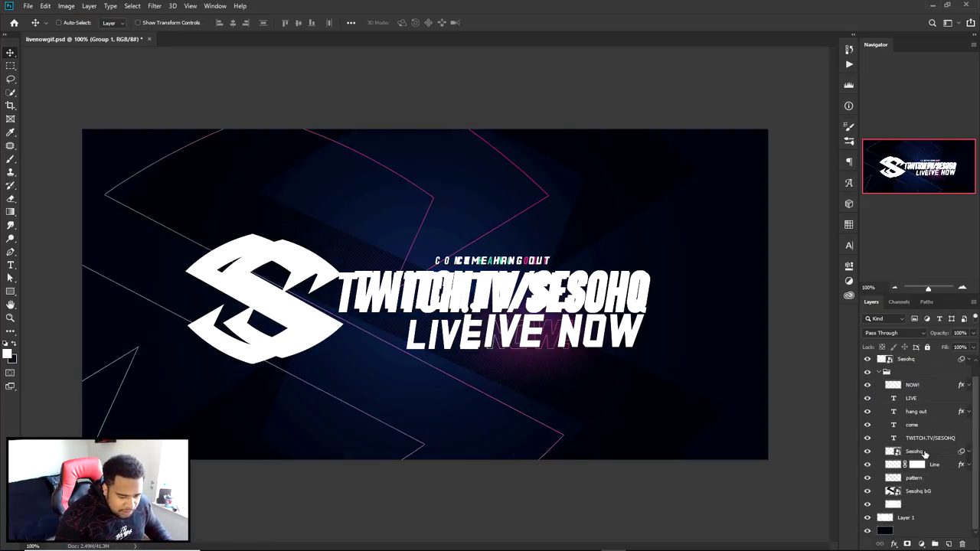
click(893, 529)
scroll(928, 496, up, 1)
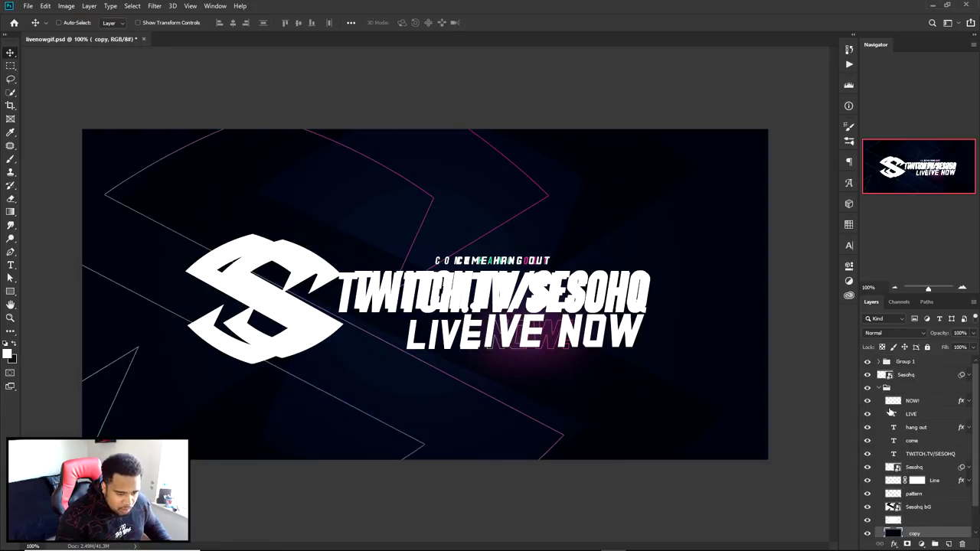
click(880, 388)
Step: Duplicate the artwork group and move the copy to the top of the layer stack
key(ctrl+j)
key(ctrl+bracketright)
key(ctrl+bracketright)
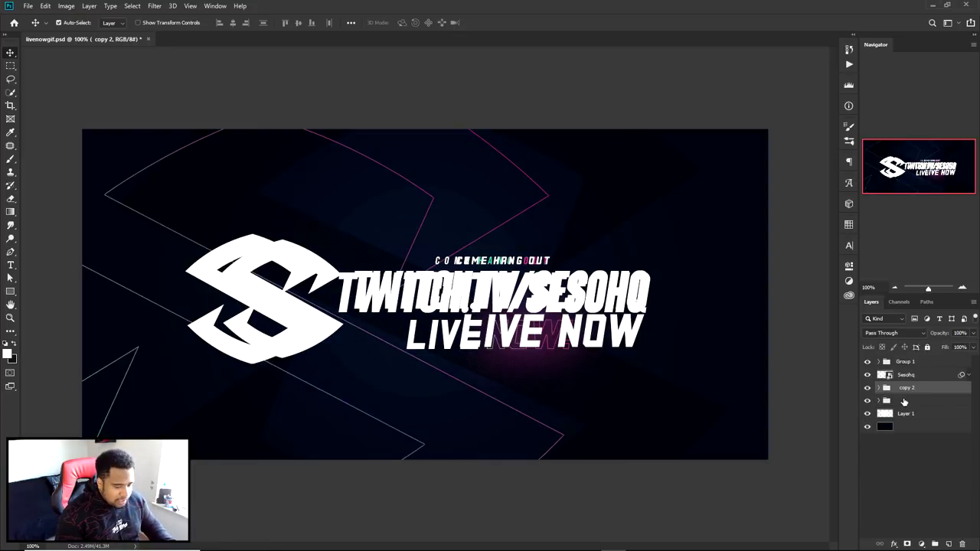
drag(908, 394, 890, 359)
Step: Merge the copied artwork group into a single reference layer and hide both it and the original artwork group
click(868, 364)
click(869, 364)
click(869, 363)
click(868, 364)
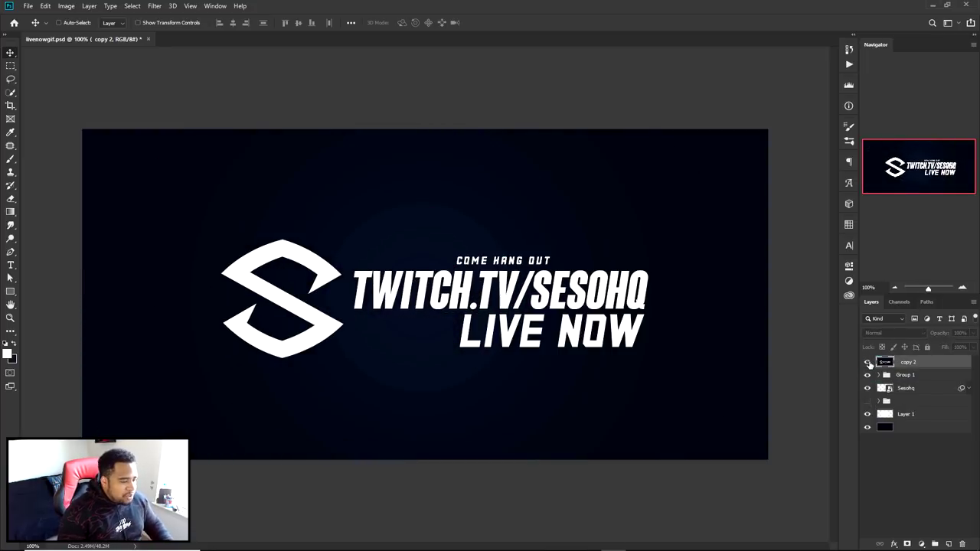
click(869, 363)
click(869, 363)
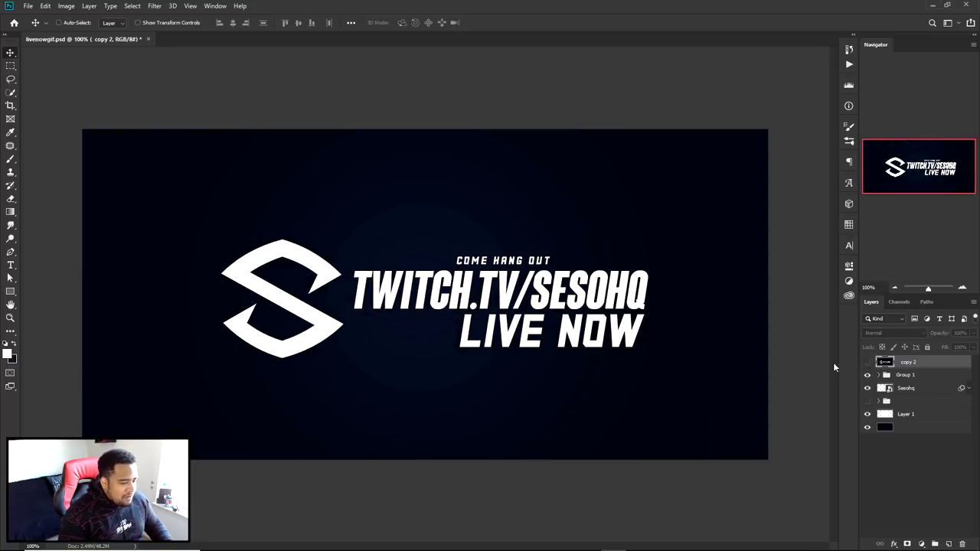
Step: Move LIVE NOW left to centre it beneath the Twitch address, checking it against the merged reference layer
double_click(613, 349)
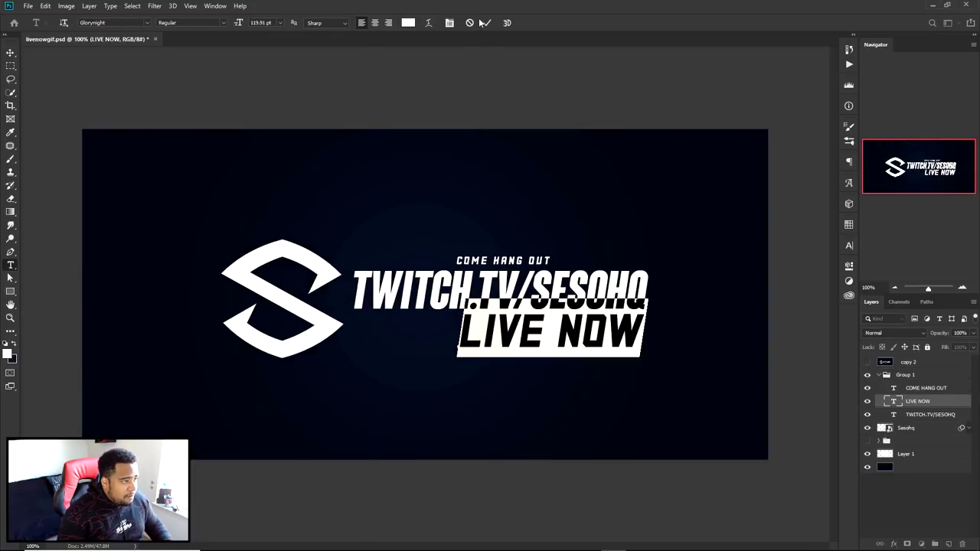
click(484, 23)
key(v)
drag(625, 316, 576, 319)
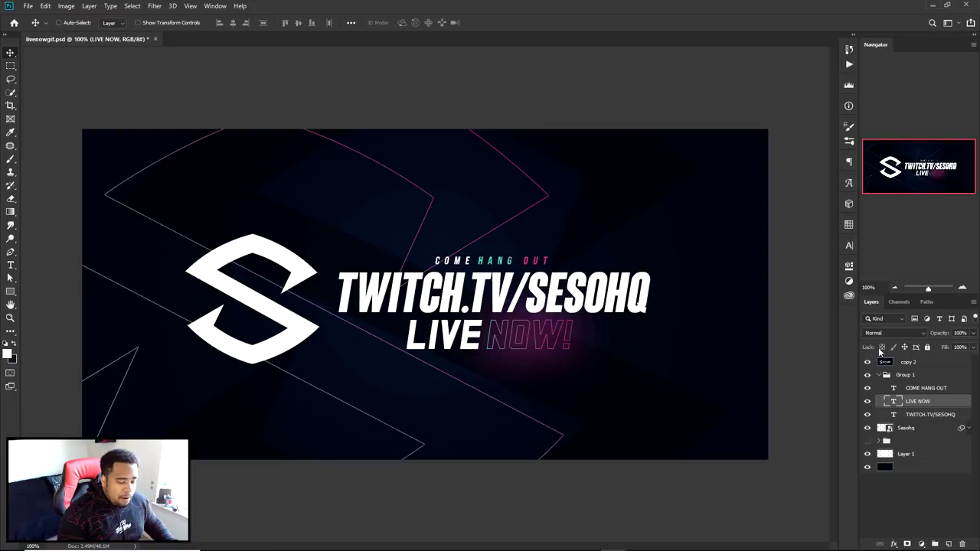
click(867, 362)
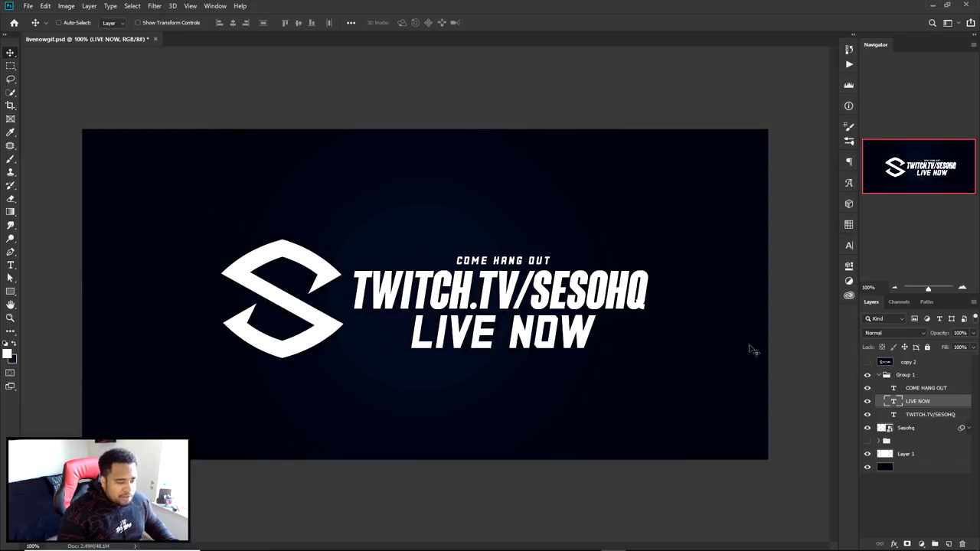
Step: Add an exclamation mark to the end of the LIVE NOW text and select the word NOW! for editing
key(t)
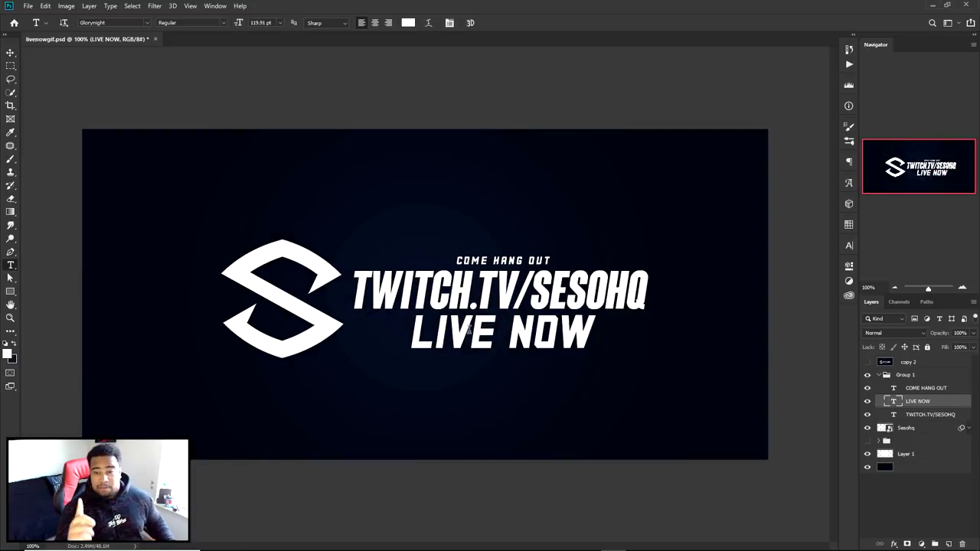
drag(503, 337, 609, 335)
click(591, 329)
text(!)
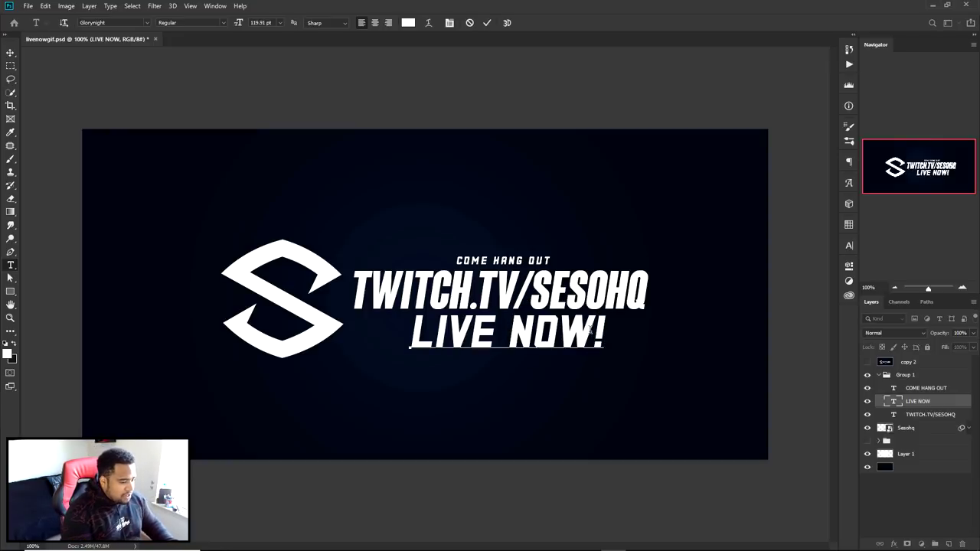
drag(506, 337, 648, 340)
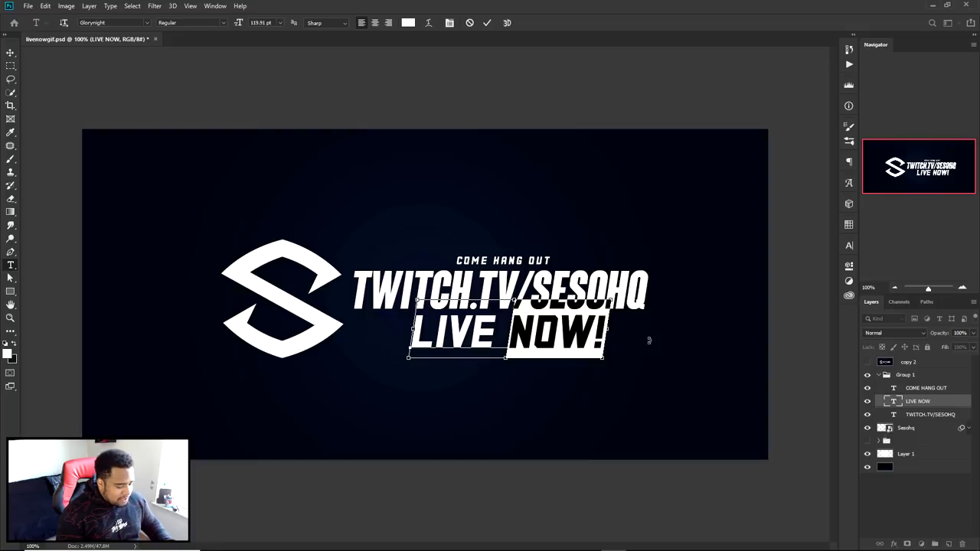
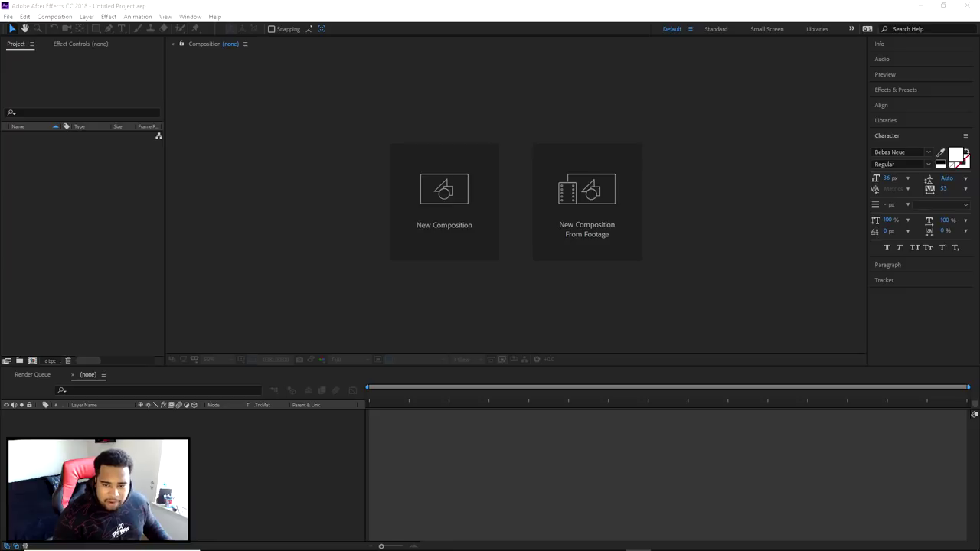
Step: In After Effects, import livenowgif.psd as Composition - Retain Layer Sizes with editable layer styles and open the imported livenowgif composition
drag(726, 158, 468, 179)
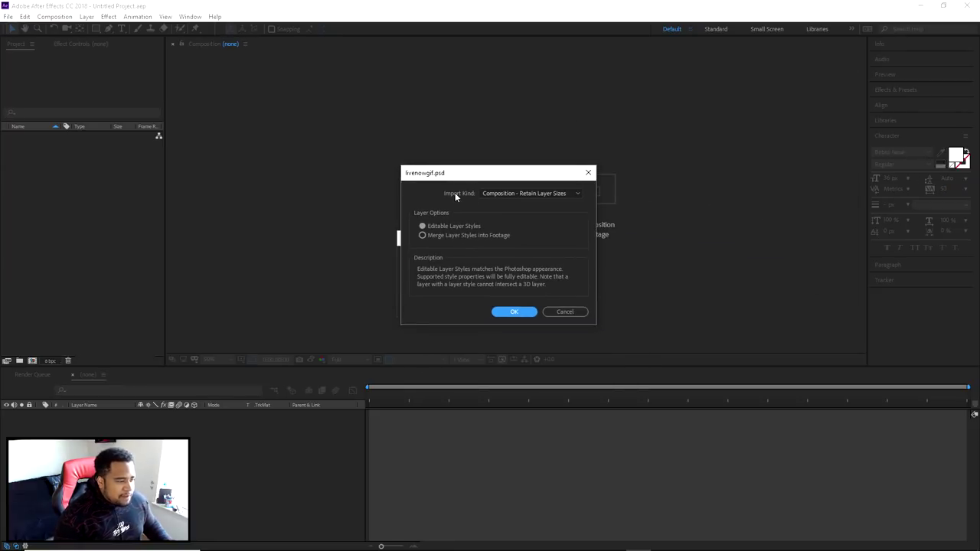
click(510, 195)
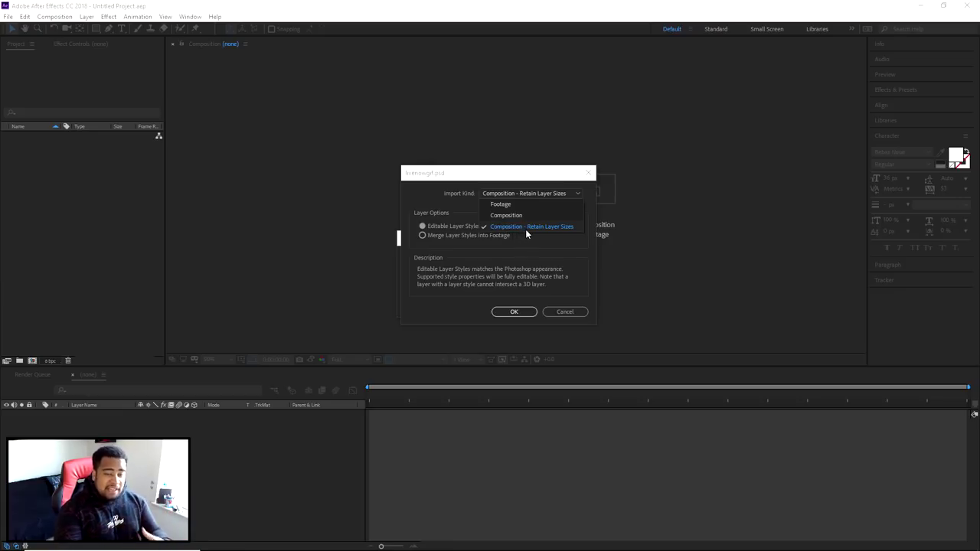
click(525, 227)
click(513, 311)
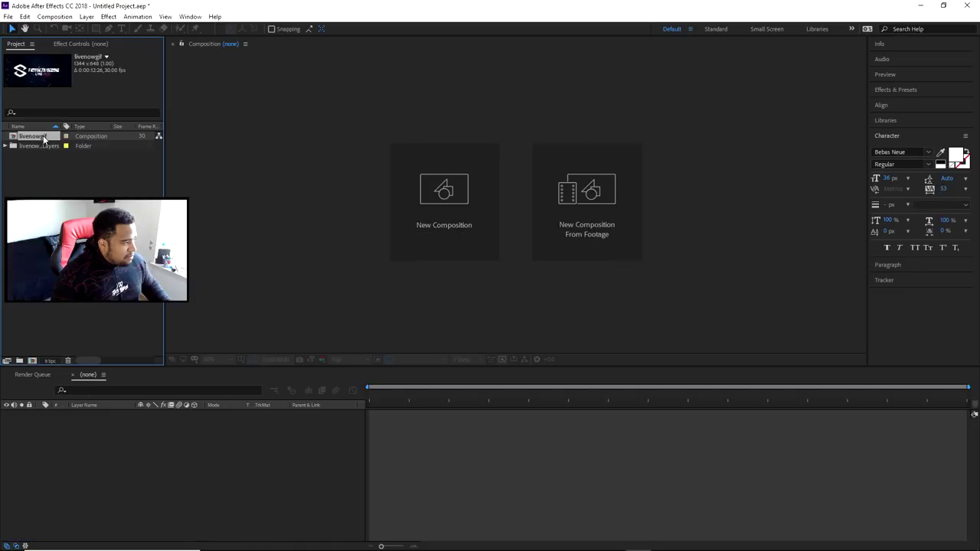
double_click(43, 137)
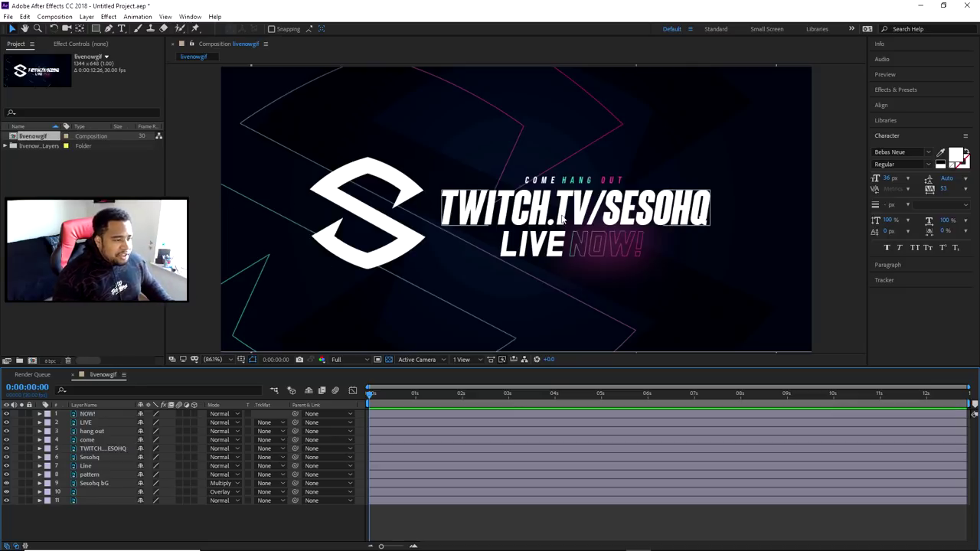
Step: Set the livenowgif composition's duration to 0:00:12:00
click(96, 414)
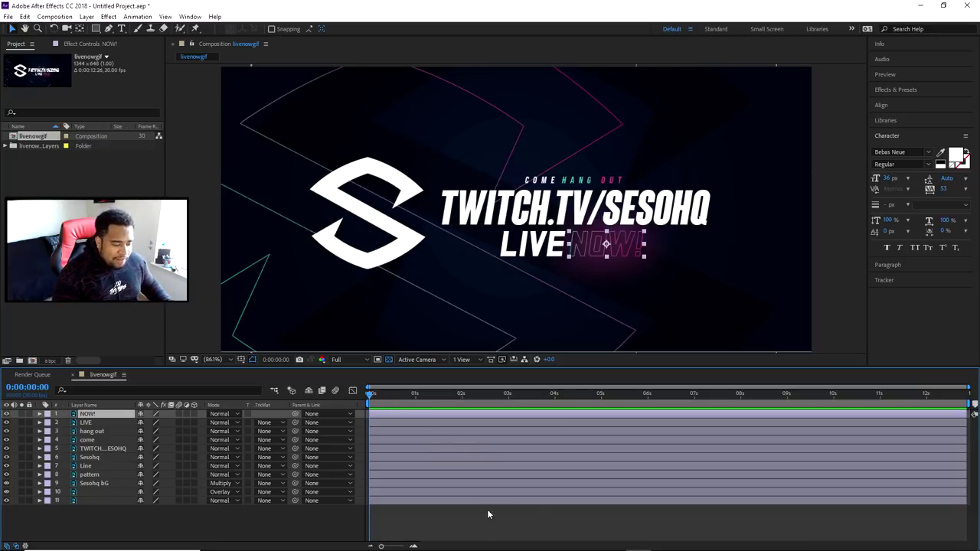
right_click(525, 518)
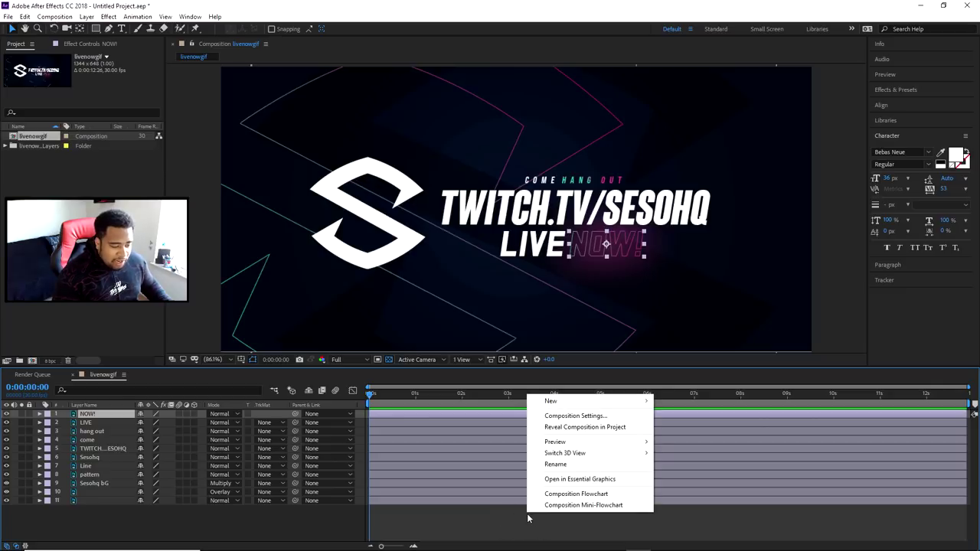
click(574, 417)
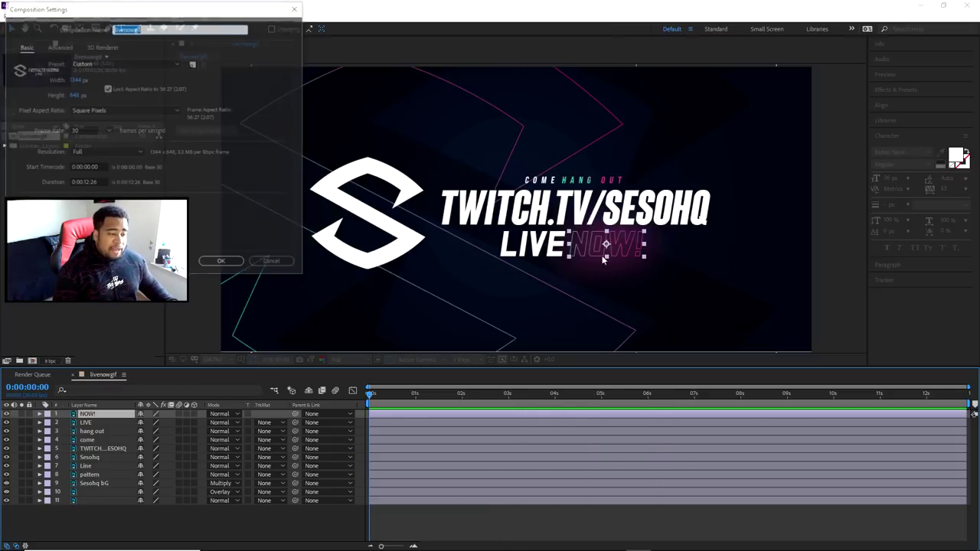
drag(353, 138, 553, 103)
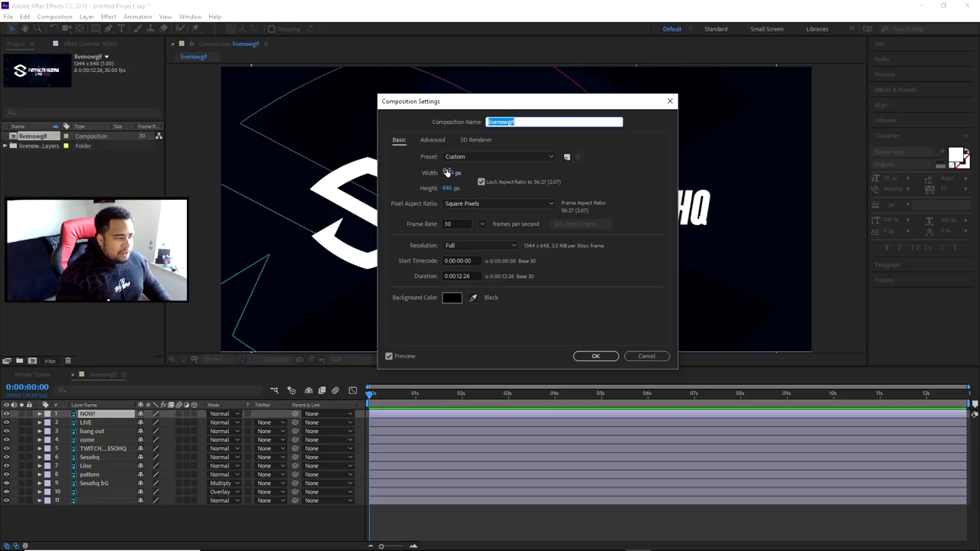
drag(511, 109, 284, 98)
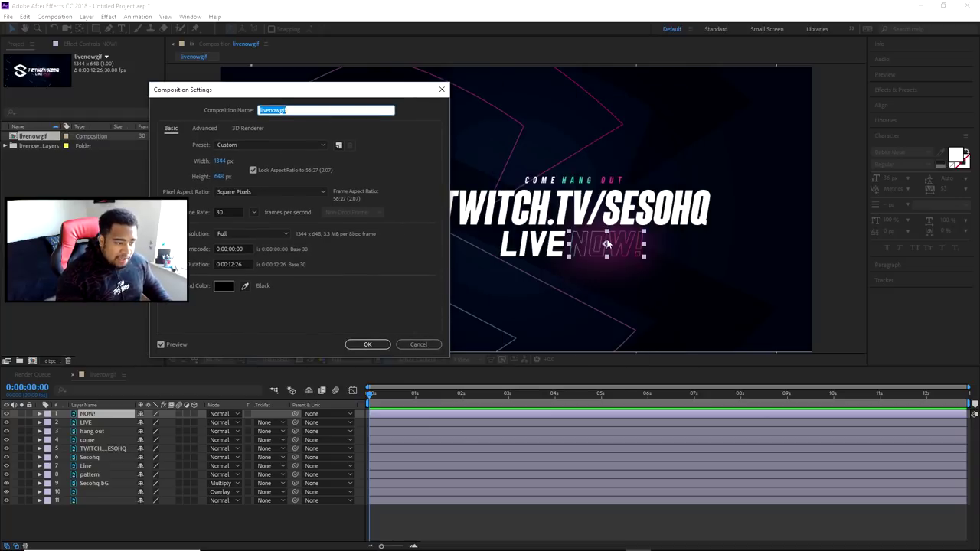
drag(294, 98, 531, 103)
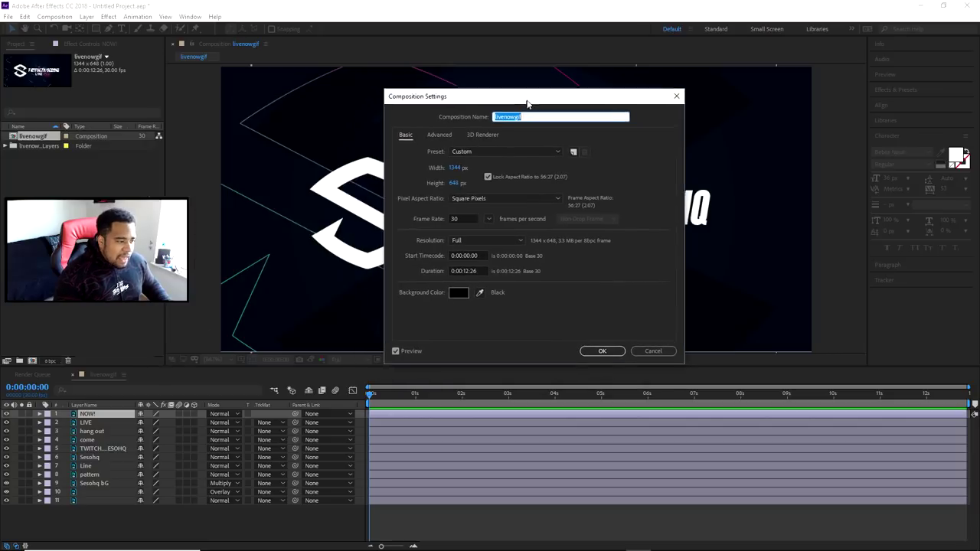
drag(473, 270, 487, 277)
text(00)
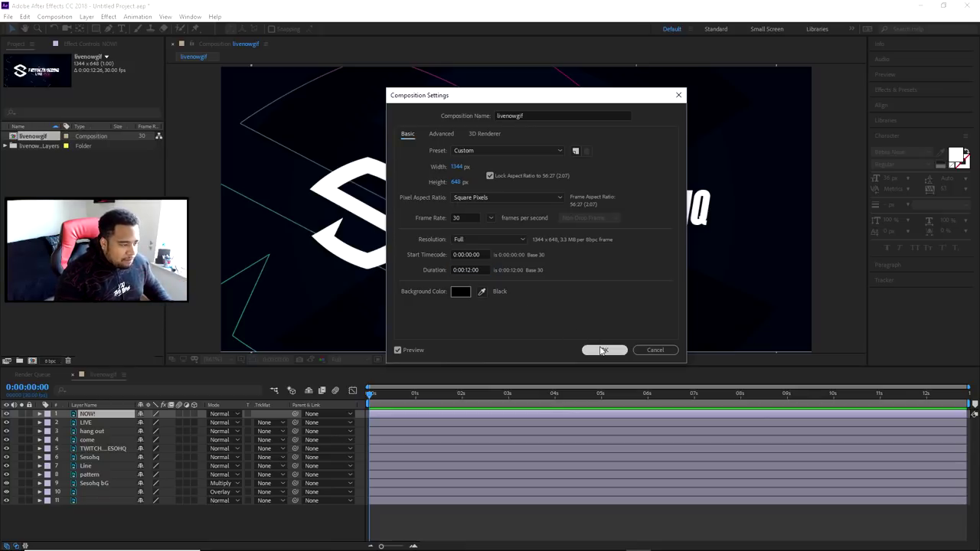
click(603, 350)
Step: Move the layers from NOW! down to pattern so that they all start at 0:00:01:14
drag(379, 394, 354, 390)
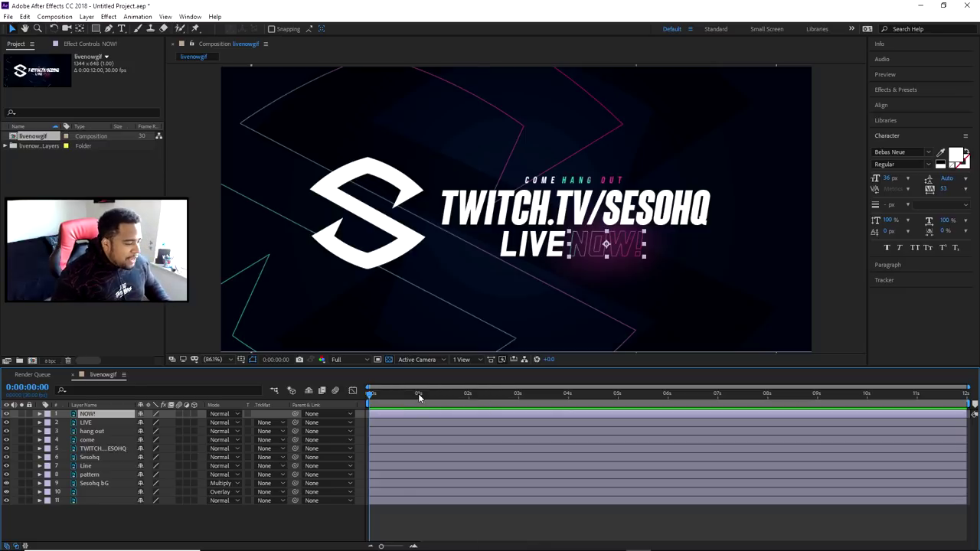
drag(440, 395, 442, 393)
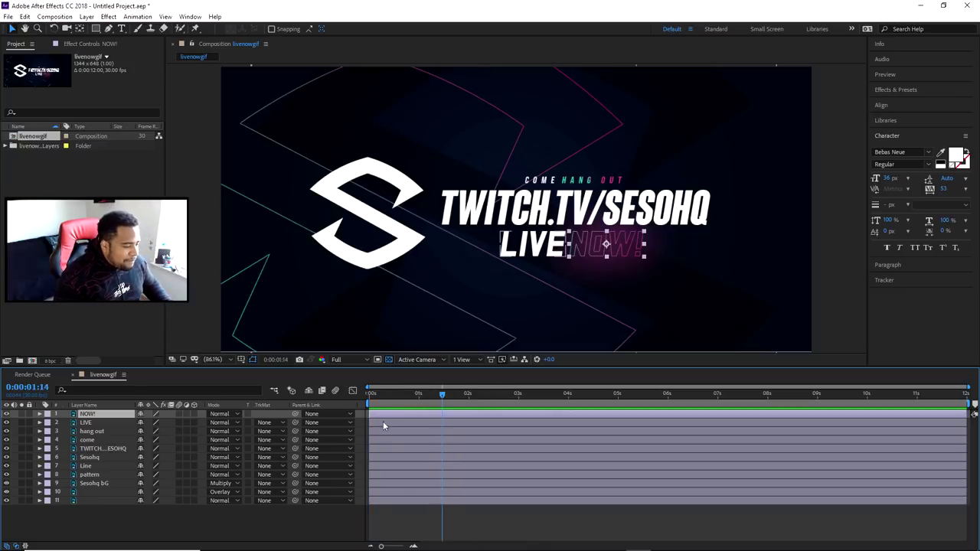
shift+click(388, 475)
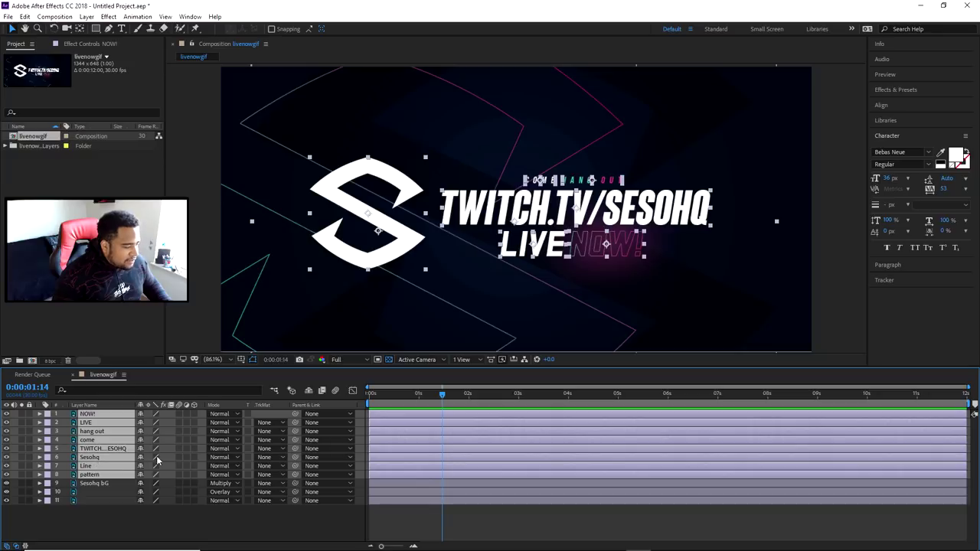
drag(379, 478, 448, 464)
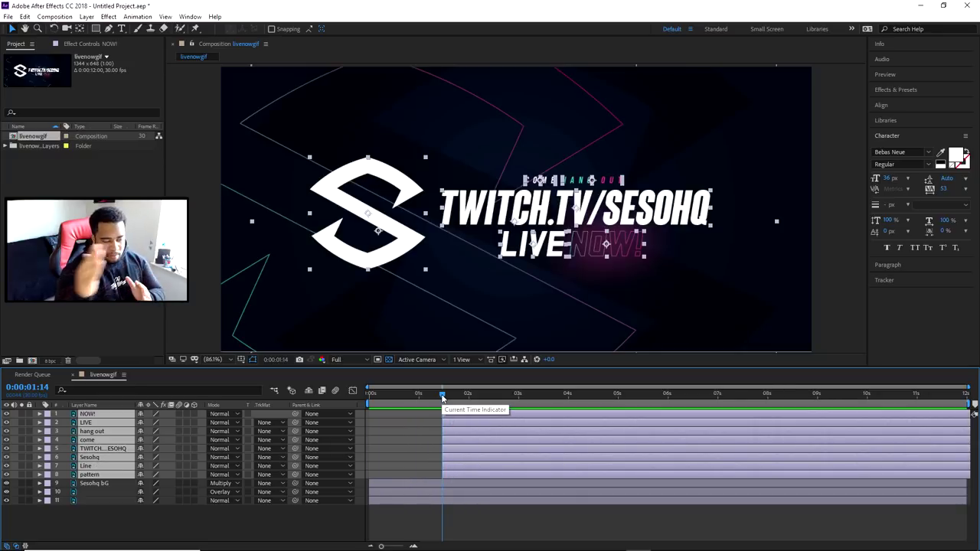
Step: Move the Sesohq logo layer earlier in the timeline so that it starts at 0:00:00:25
mouse_move(442, 397)
mouse_down()
mouse_move(395, 392)
mouse_move(423, 398)
mouse_up()
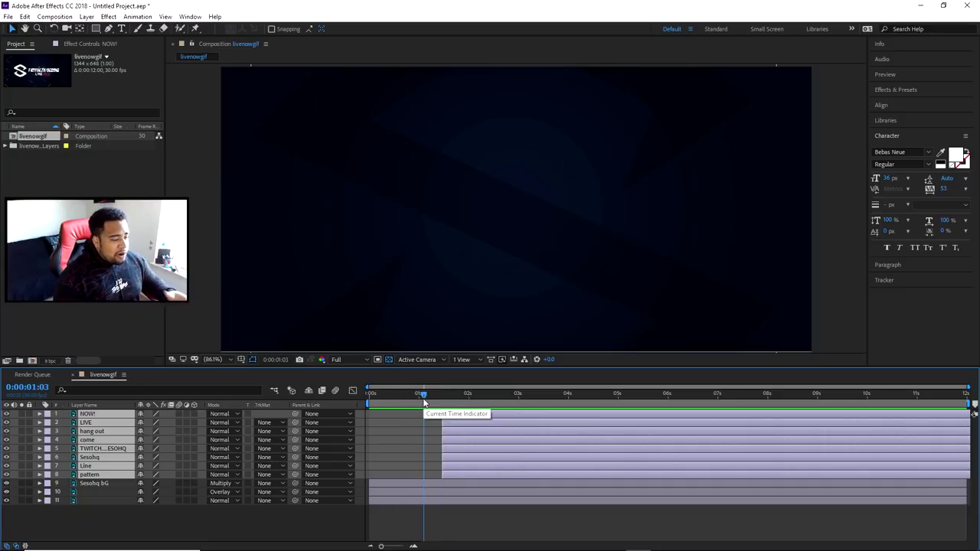
click(98, 484)
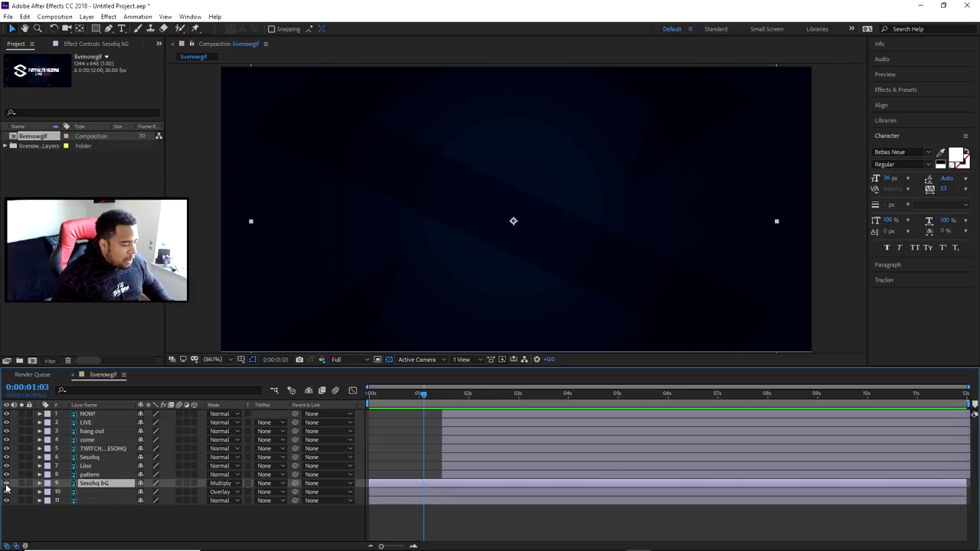
click(6, 485)
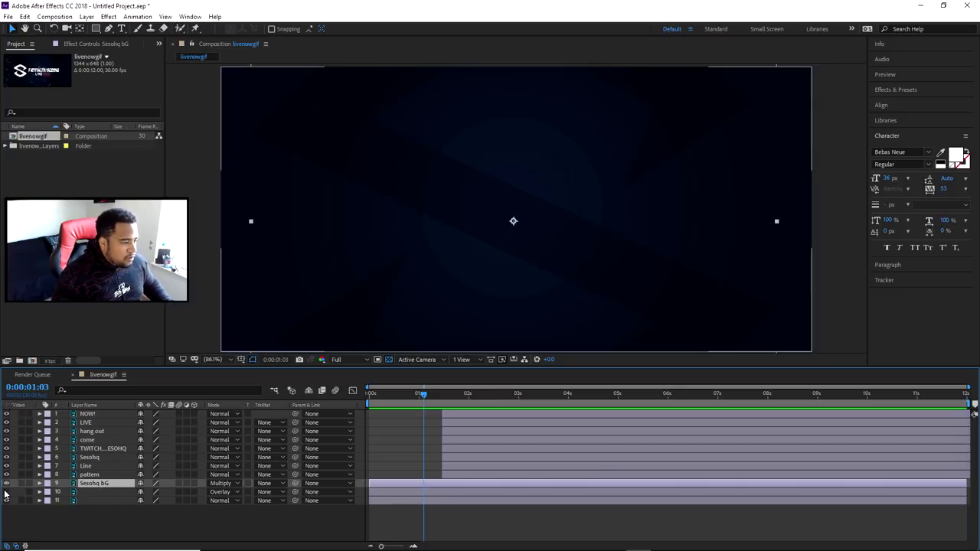
mouse_move(422, 394)
mouse_down()
mouse_move(401, 395)
mouse_move(410, 396)
mouse_up()
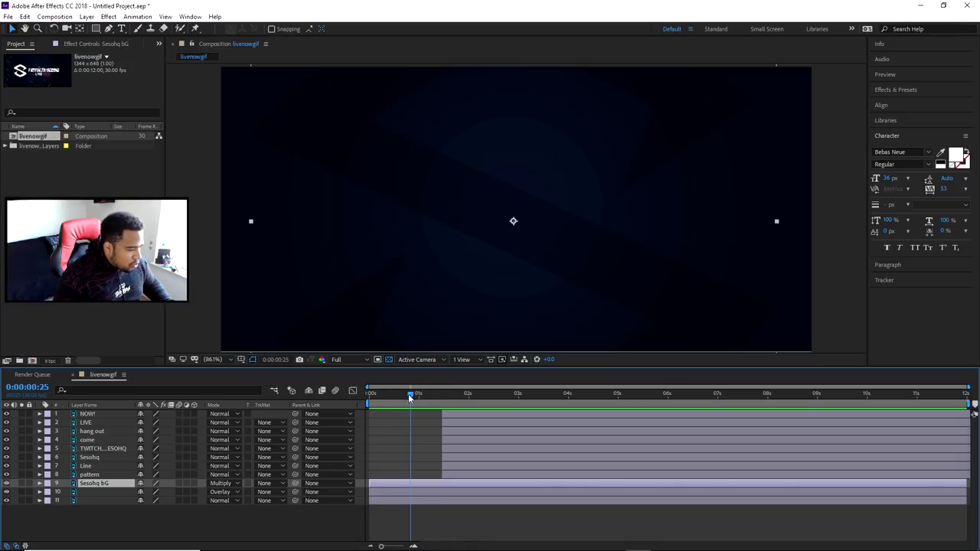
click(99, 457)
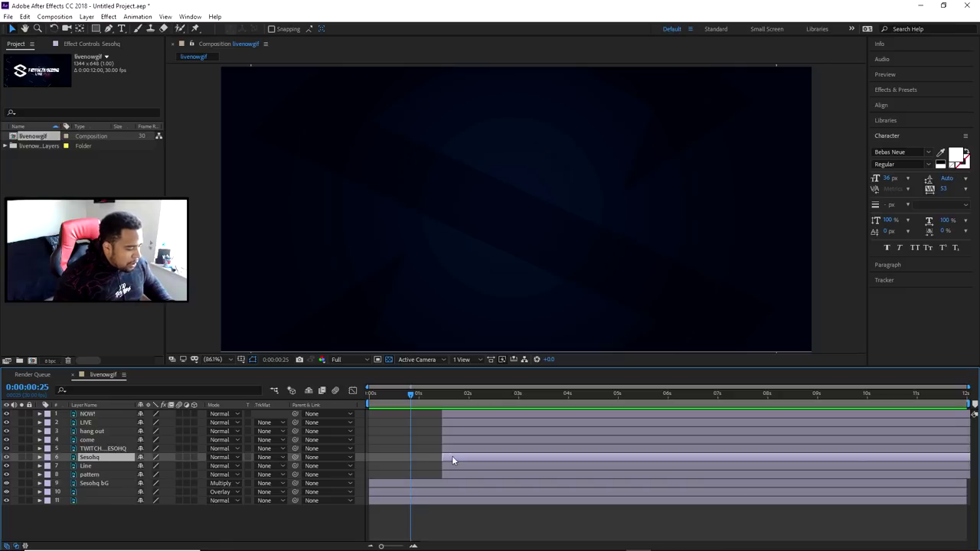
drag(455, 456, 423, 455)
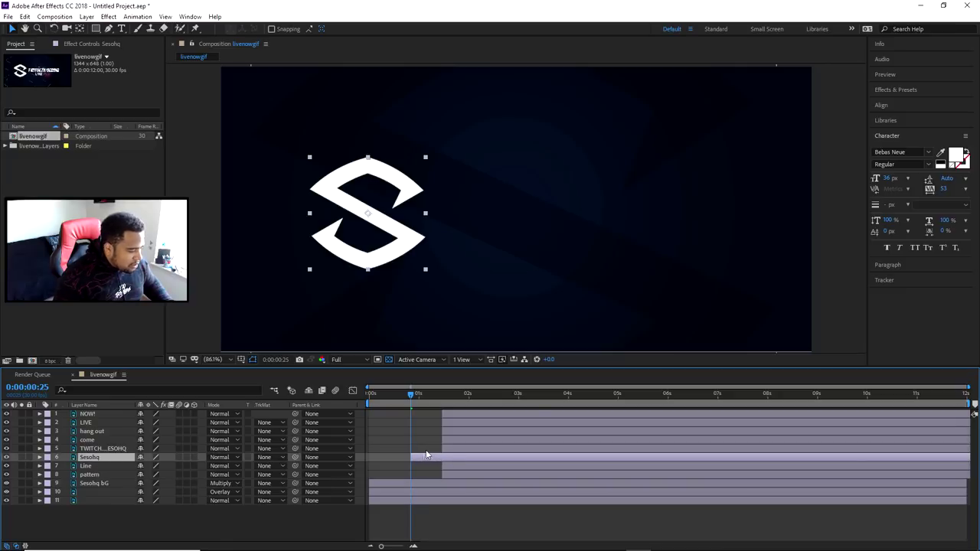
Step: Centre the Sesohq logo in the composition view with the Center In View transform
right_click(394, 243)
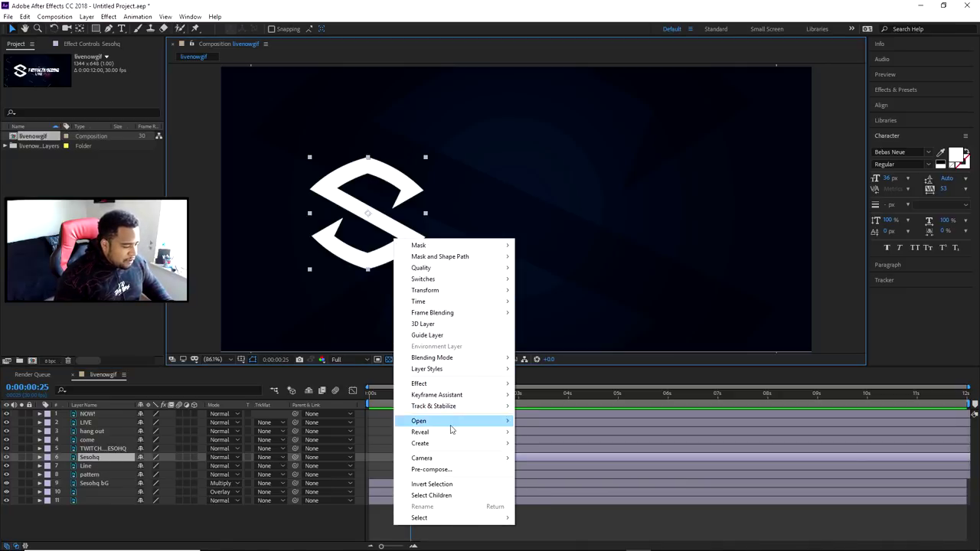
mouse_move(437, 291)
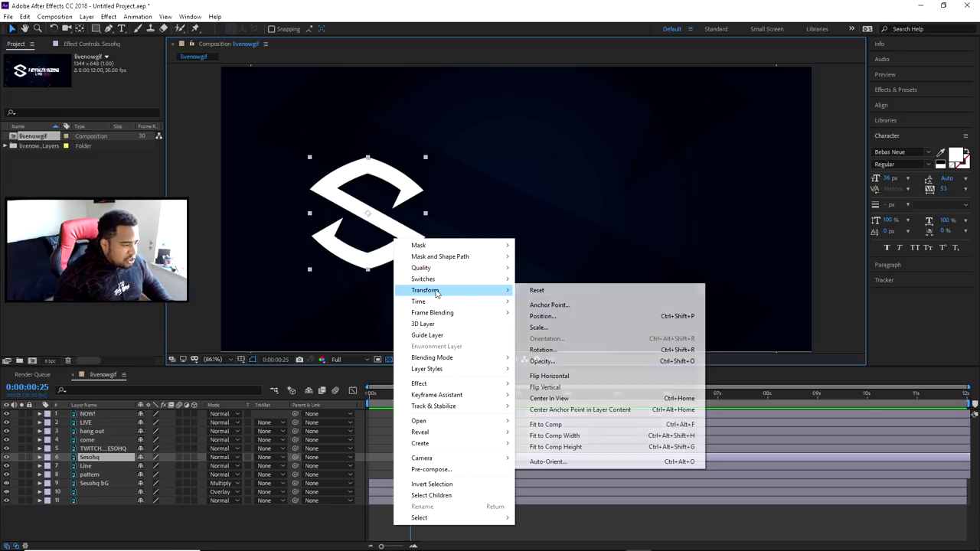
click(556, 399)
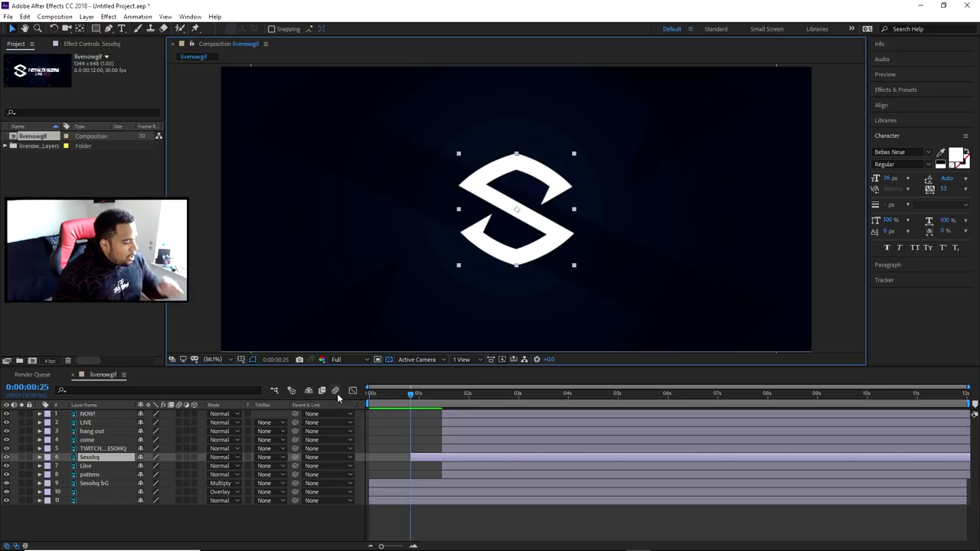
Step: Try to move the five text layers to a much later start in the timeline
mouse_move(415, 395)
mouse_down()
mouse_move(443, 400)
mouse_move(432, 398)
mouse_up()
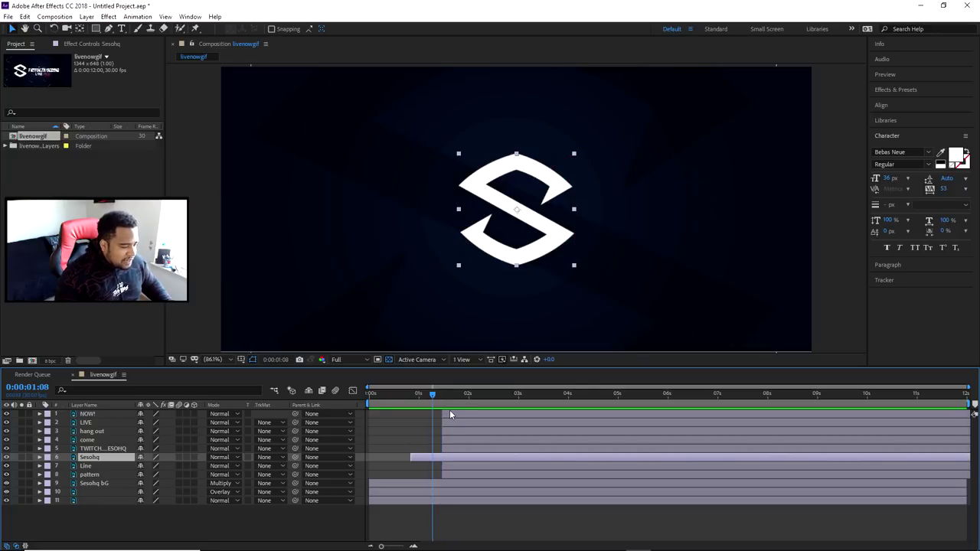
click(450, 413)
shift+click(451, 445)
drag(448, 447, 535, 447)
key(ctrl+z)
drag(425, 457, 424, 459)
Step: Shift the five text layers, NOW! through TWITCH.TV/SESOHQ, 30 frames later in the timeline
drag(434, 396, 442, 399)
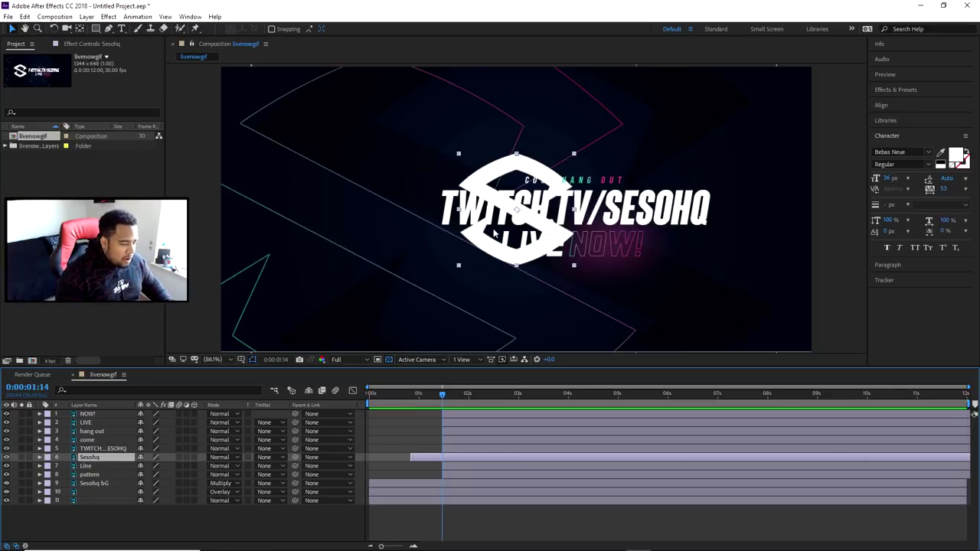
click(452, 411)
shift+click(449, 448)
double_click(450, 448)
key(alt+shift+Page_Down)
key(alt+shift+Page_Down)
key(alt+shift+Page_Down)
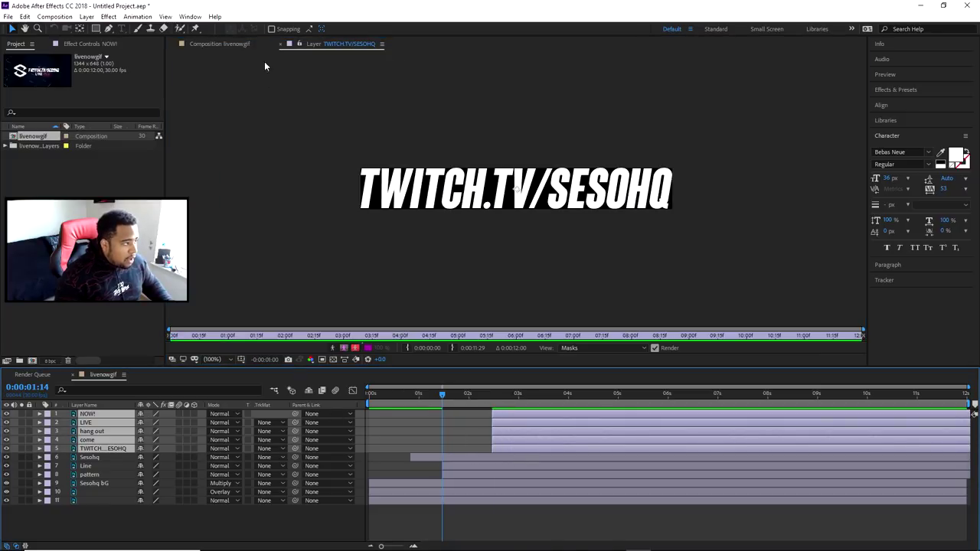
click(282, 44)
Step: Add a Position keyframe to the Sesohq logo layer at 0:00:01:14, holding the centred position 672.0, 324.0
click(437, 394)
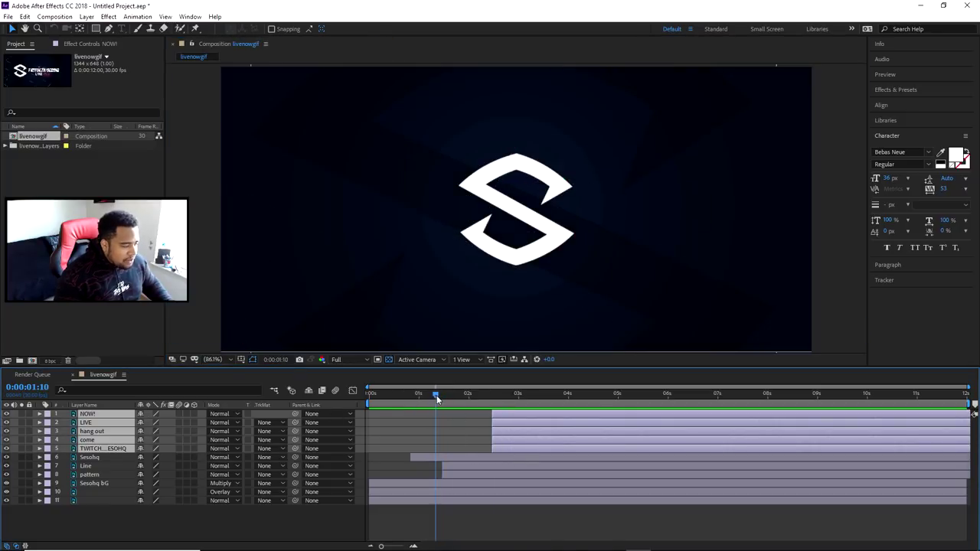
click(415, 460)
click(440, 394)
click(443, 395)
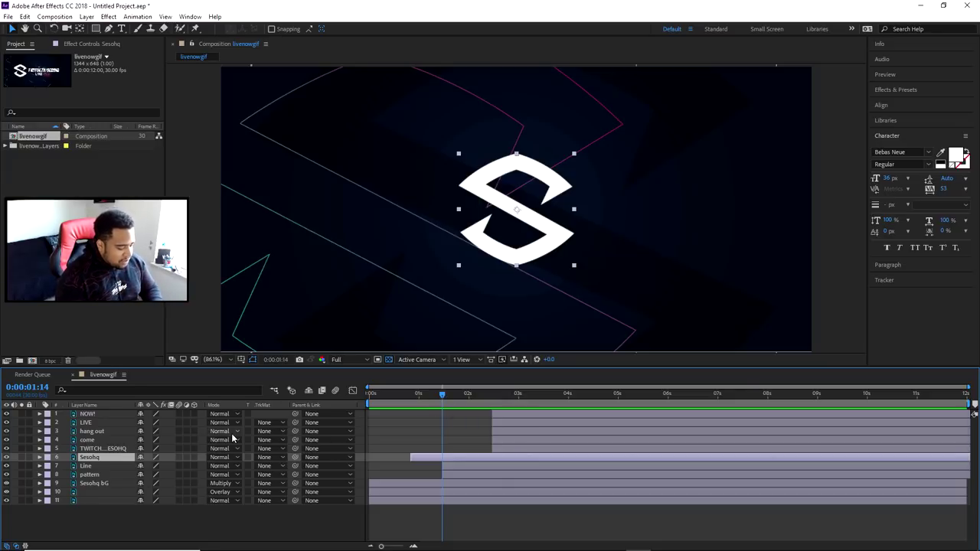
key(p)
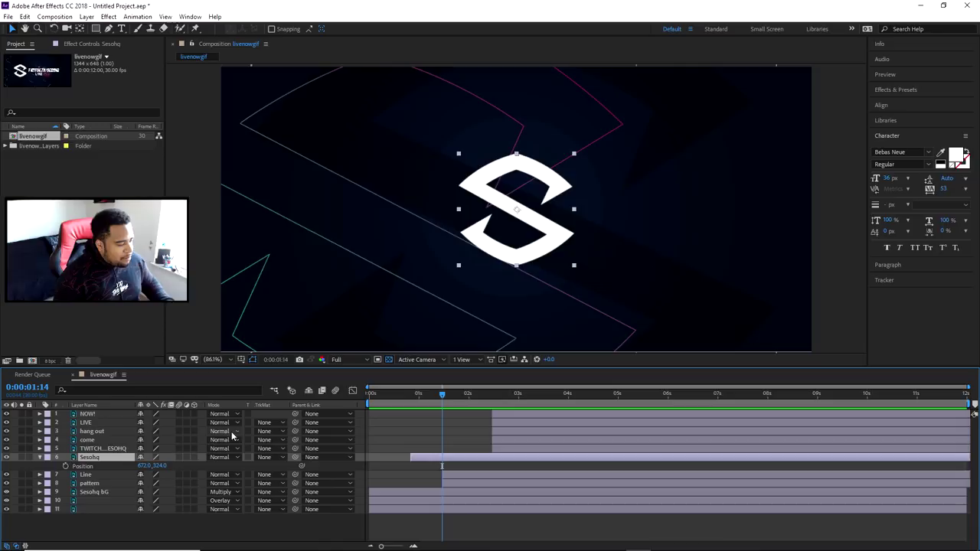
click(65, 466)
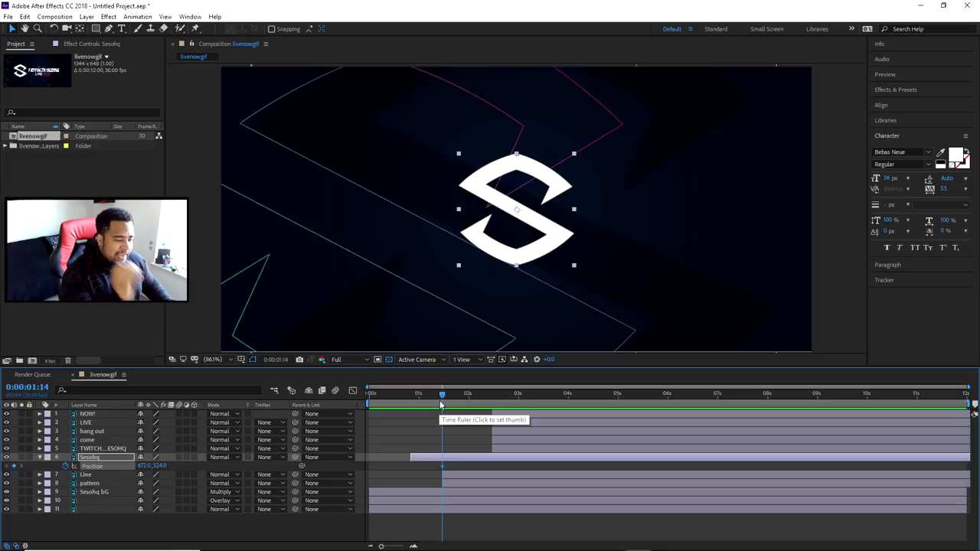
Step: Try to keyframe the Sesohq logo straight below the canvas at 0:00:00:25
drag(441, 395, 409, 397)
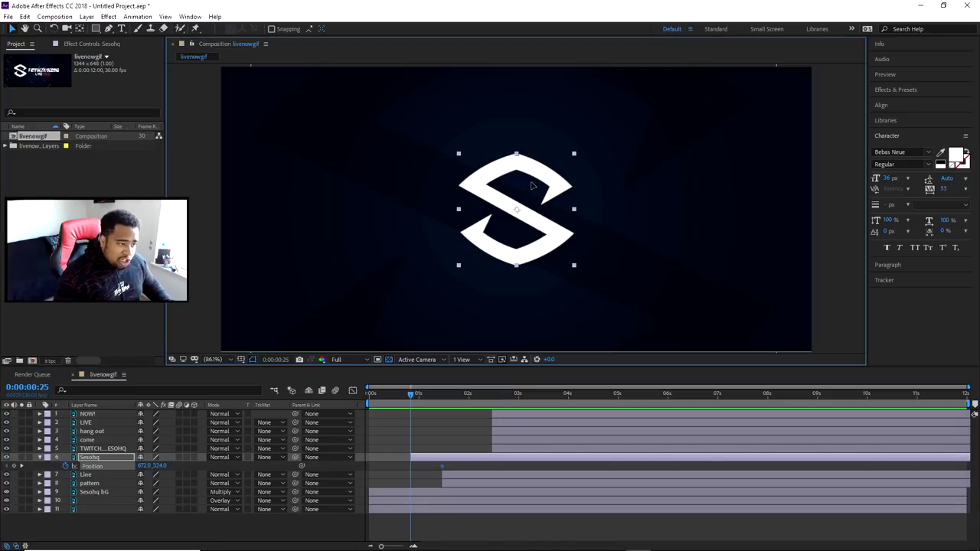
drag(531, 188, 519, 395)
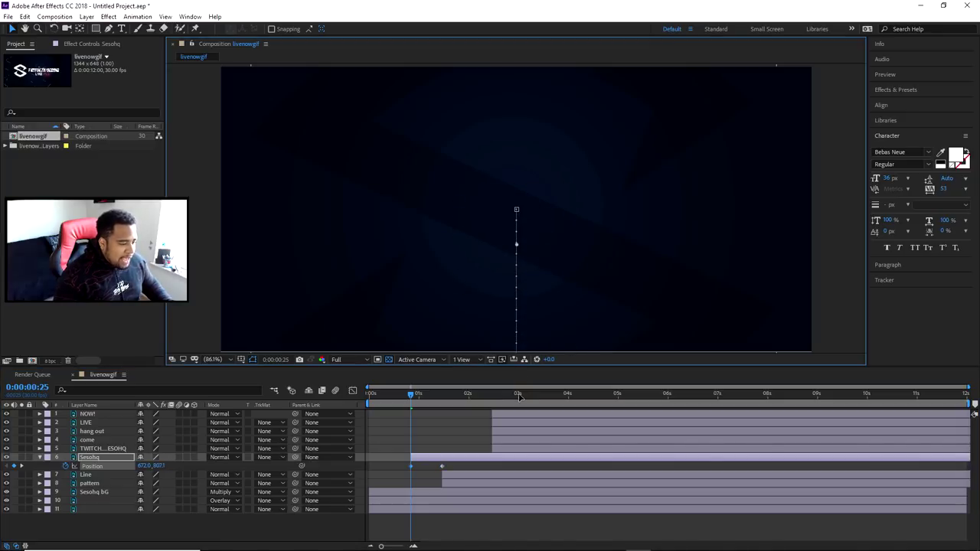
scroll(548, 334, down, 4)
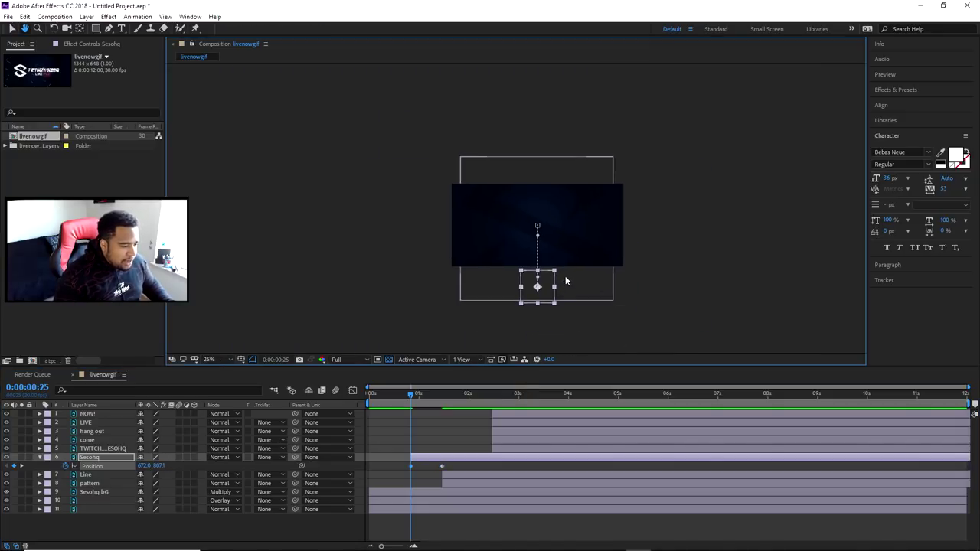
scroll(566, 284, up, 2)
drag(568, 287, 549, 273)
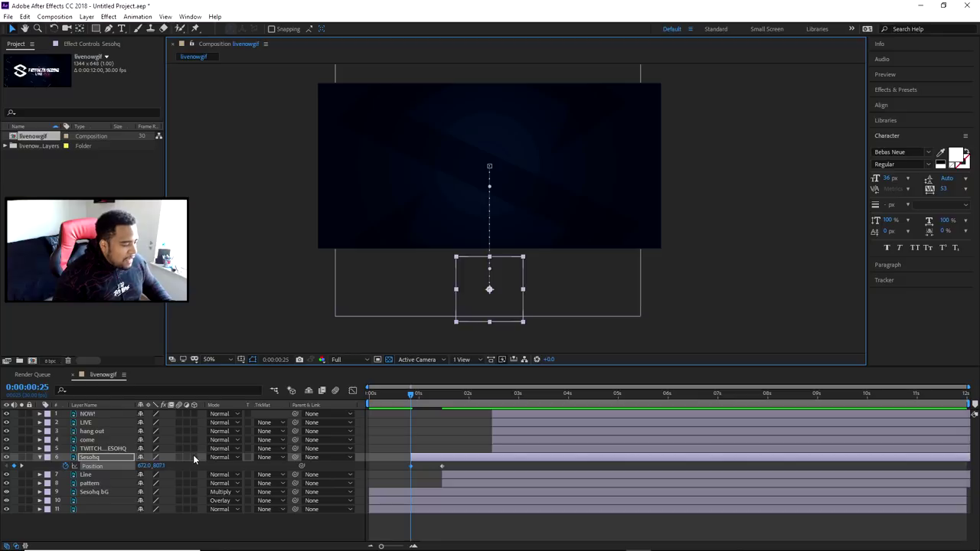
Step: Try making the Sesohq layer 3D, then undo that along with the logo's off-canvas Position keyframe
key(Return)
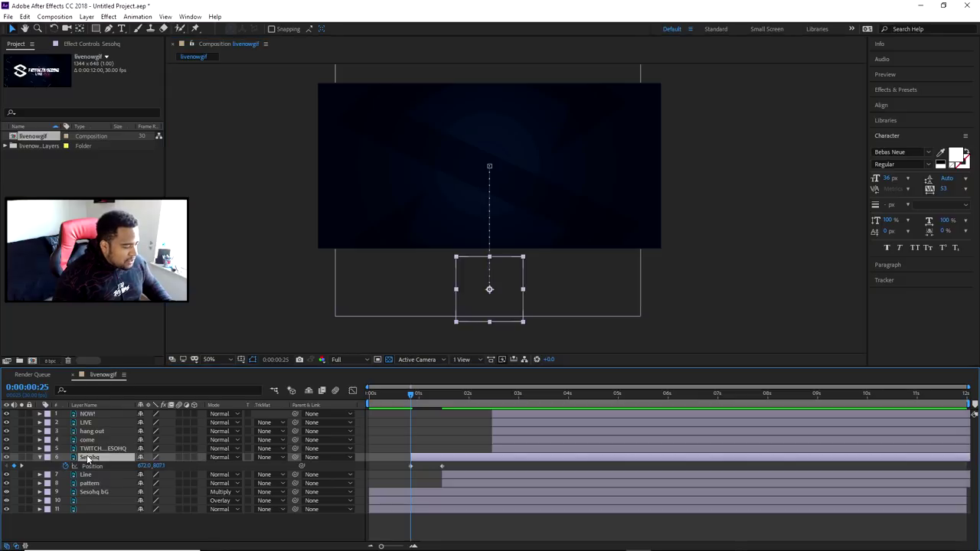
click(192, 457)
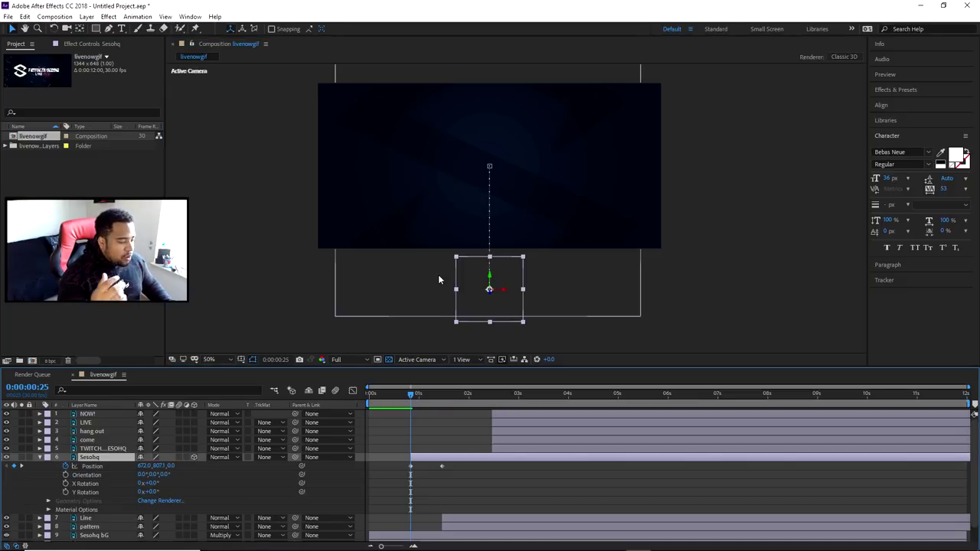
key(ctrl+z)
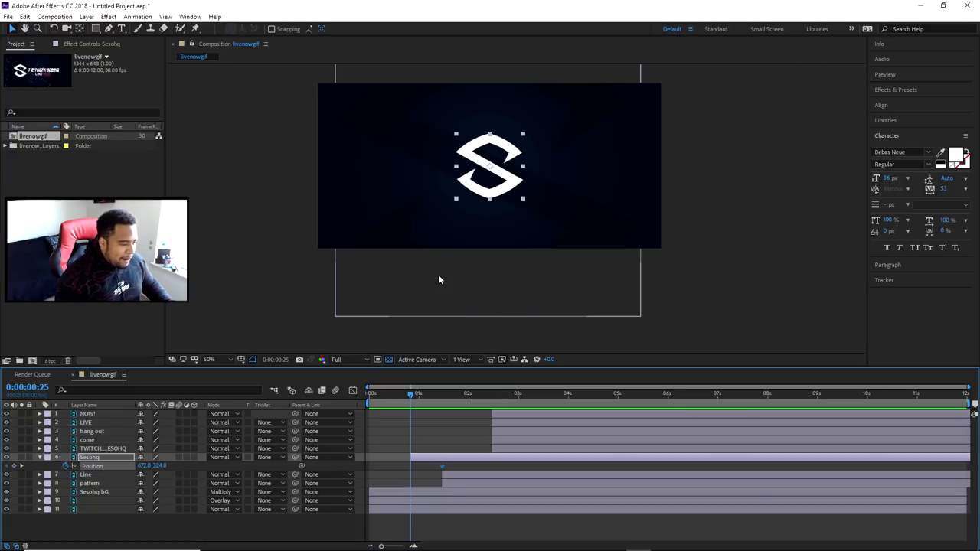
scroll(320, 268, up, 4)
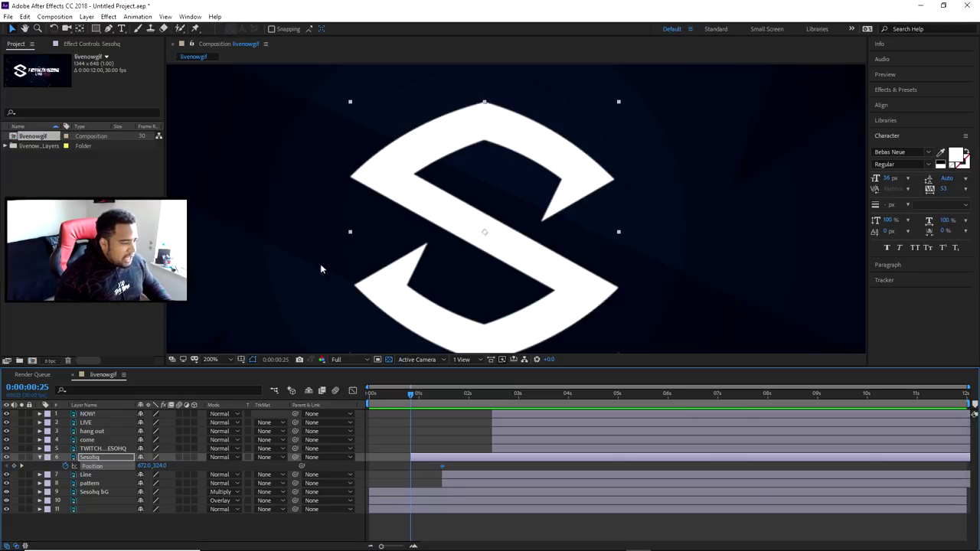
Step: Make the Sesohq layer 3D and add Orientation, X Rotation and Y Rotation keyframes at 0:00:01:14
click(193, 456)
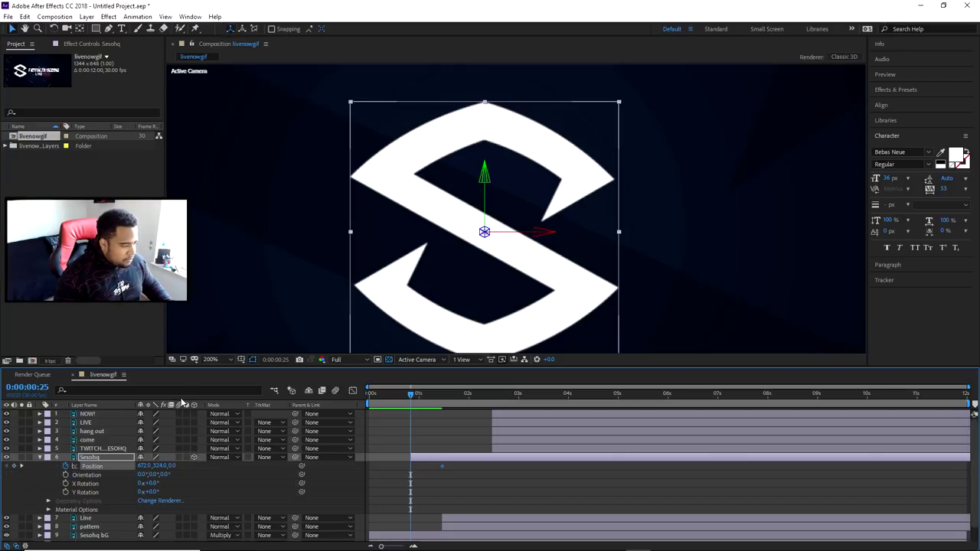
drag(437, 398, 441, 399)
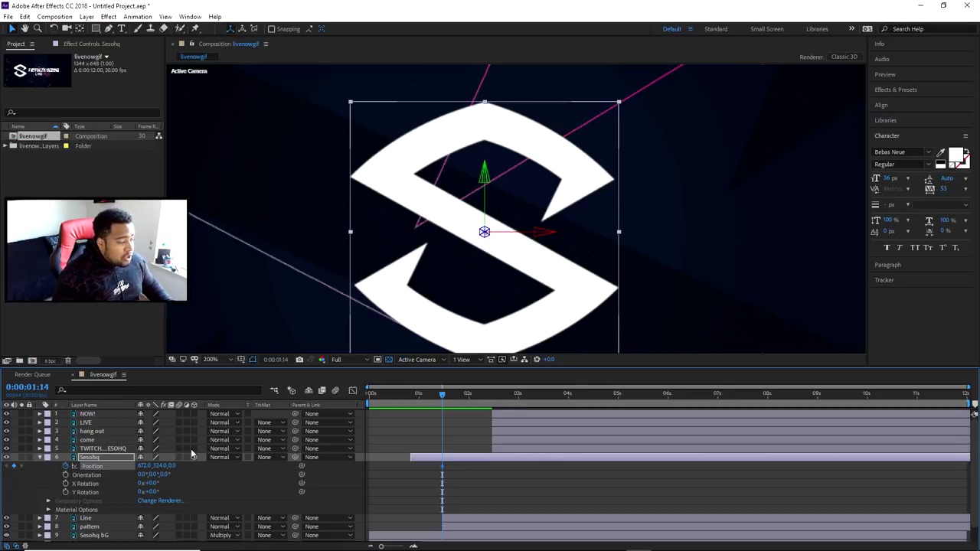
click(66, 475)
click(65, 483)
click(65, 492)
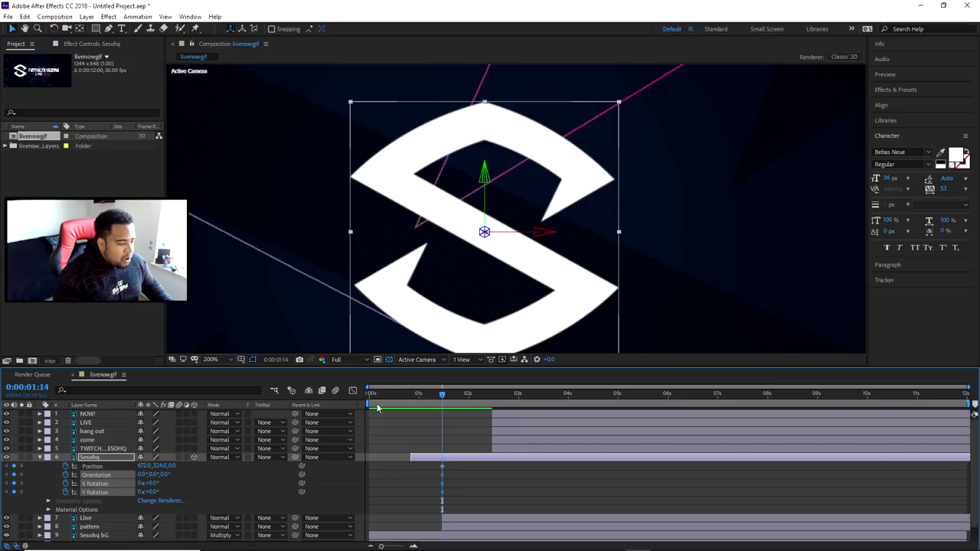
Step: Try an X Rotation of 39° on the Sesohq logo at 0:00:00:25
drag(426, 395, 411, 396)
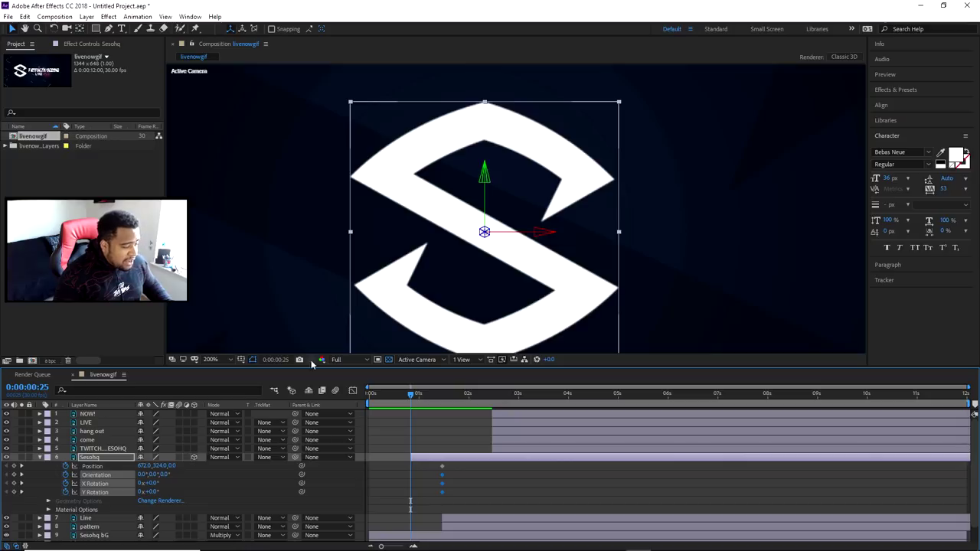
key(comma)
key(comma)
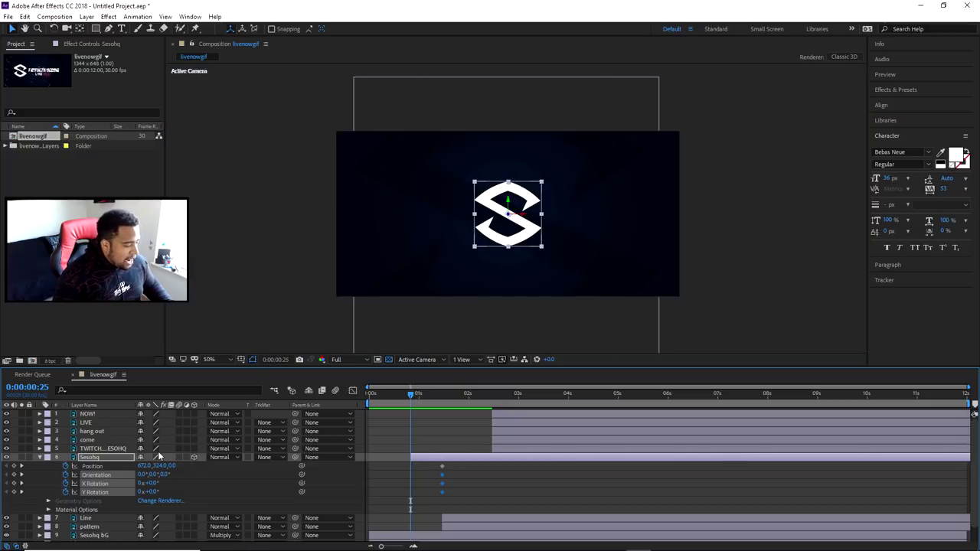
drag(163, 473, 192, 487)
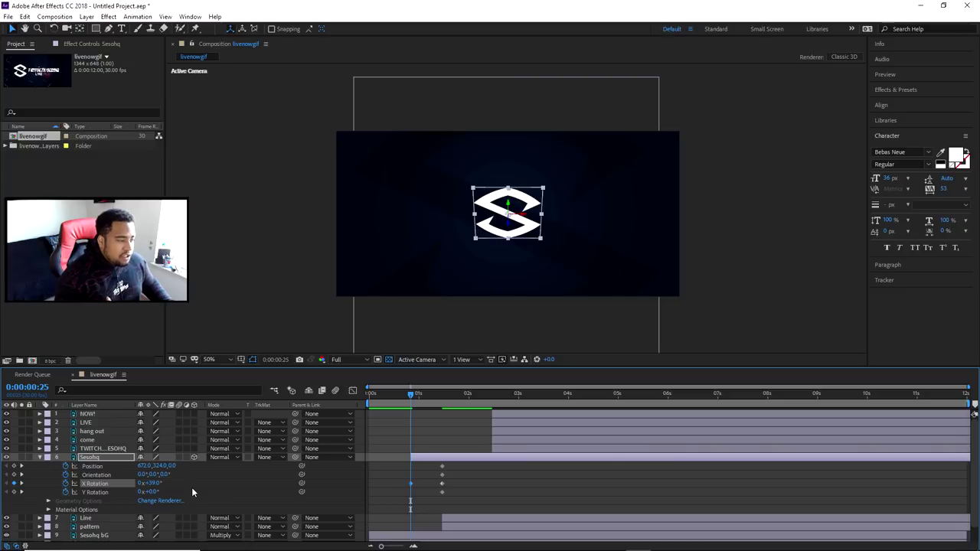
key(ctrl+z)
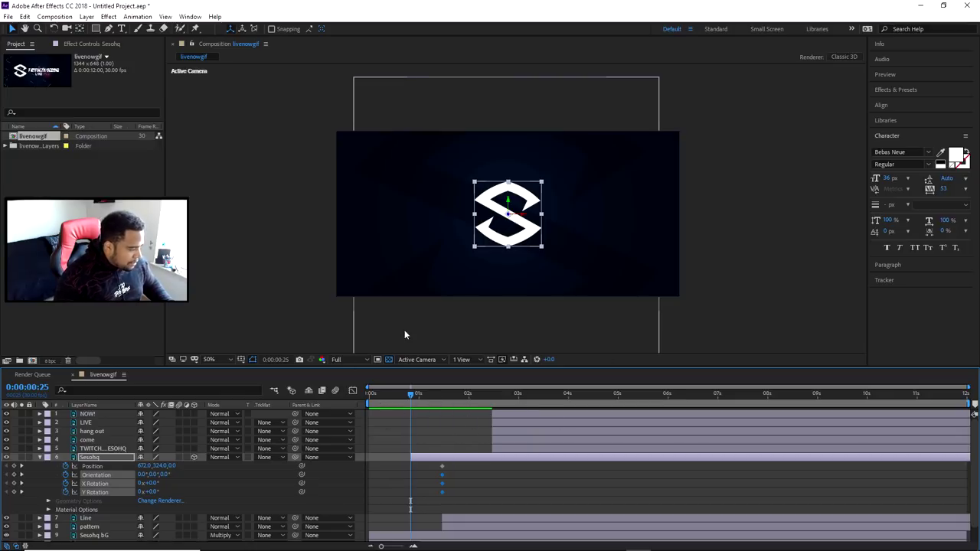
Step: Move the Sesohq logo below the canvas to 672.0, 846.0 at 0:00:00:25 and preview the animation from the start
drag(528, 229, 457, 363)
key(Home)
key(space)
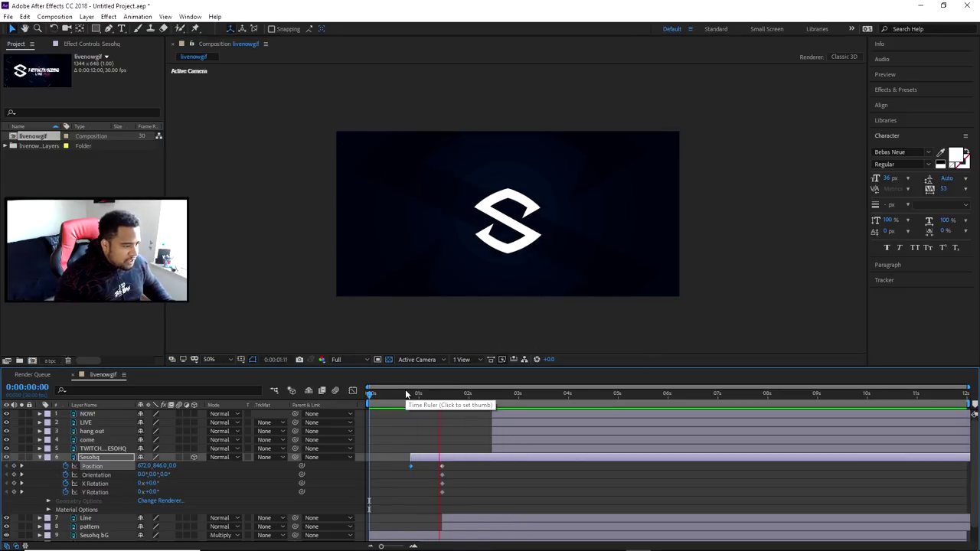
mouse_move(417, 394)
mouse_down()
mouse_move(378, 393)
mouse_move(410, 397)
mouse_up()
drag(401, 464, 412, 462)
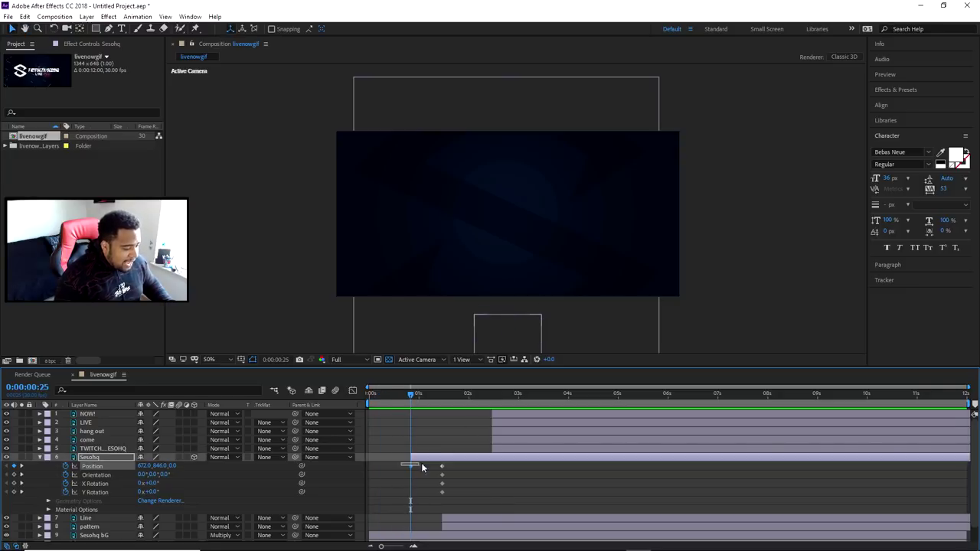
click(442, 466)
right_click(454, 459)
click(472, 458)
click(491, 479)
key(k)
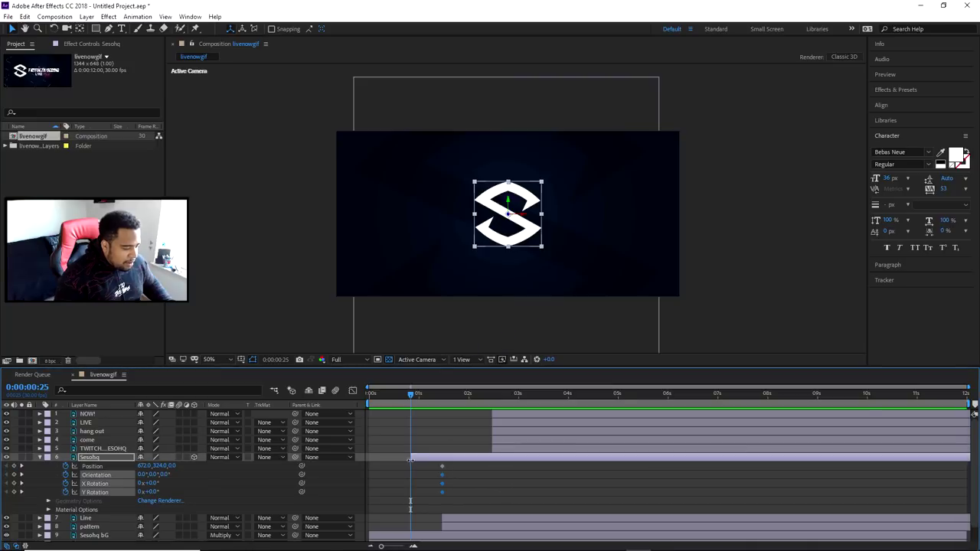
key(ctrl+v)
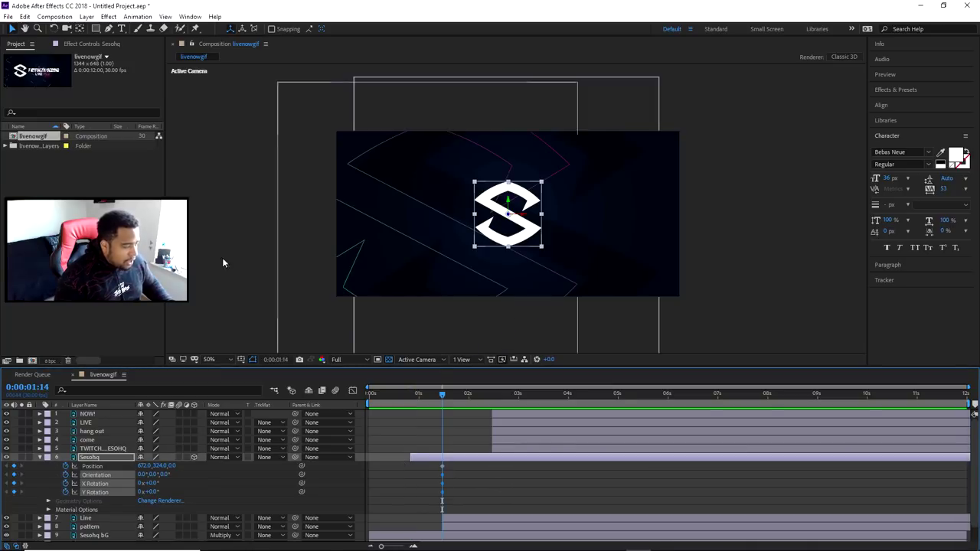
Step: Redo the undone Position change that moves the Sesohq logo below the canvas
click(43, 18)
mouse_move(25, 17)
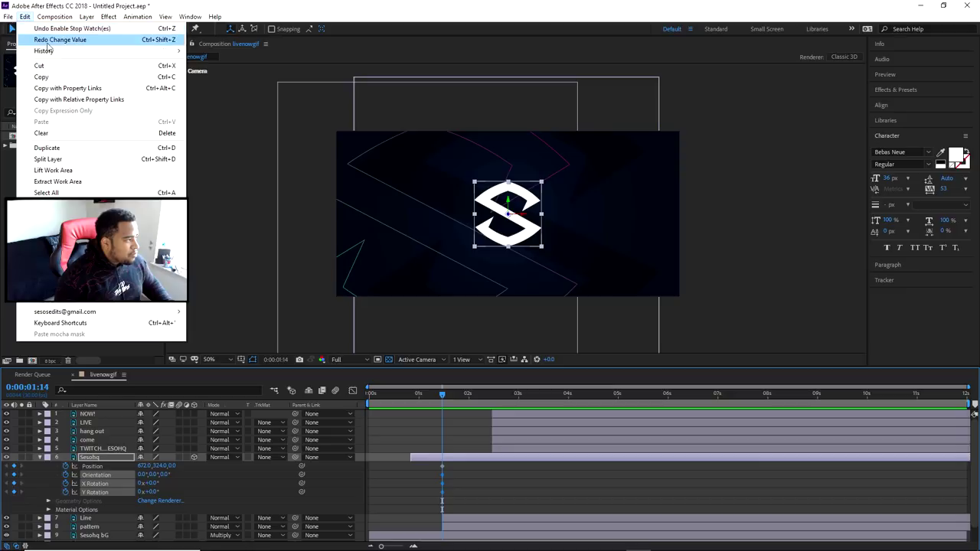
click(88, 40)
click(25, 17)
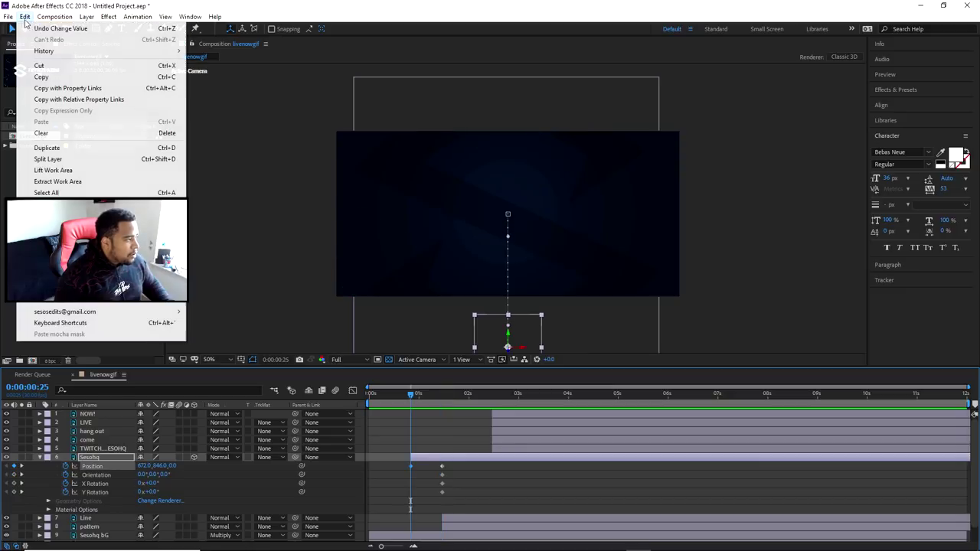
Step: Apply Easy Ease to both Position keyframes of the Sesohq layer
click(442, 463)
click(399, 397)
drag(406, 465, 461, 469)
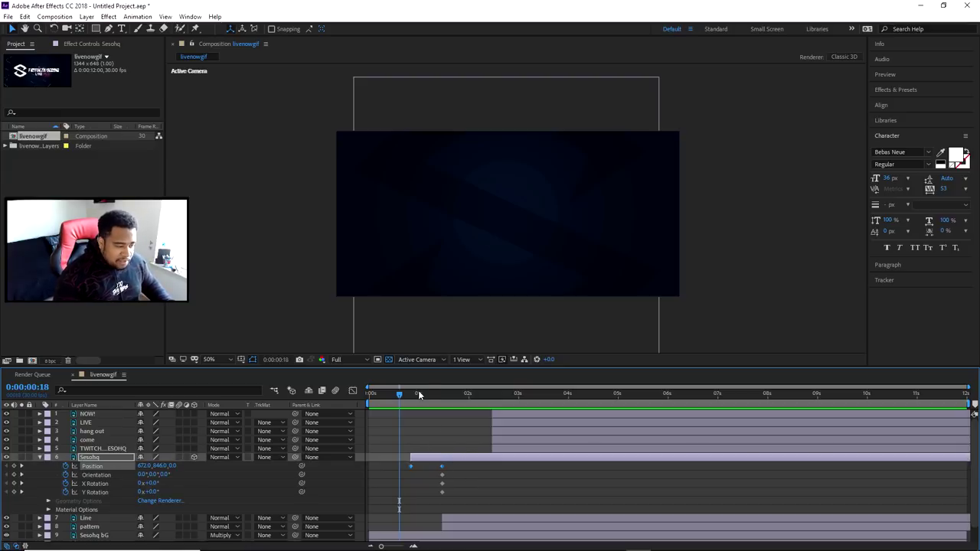
drag(370, 396, 374, 433)
right_click(412, 465)
mouse_move(453, 459)
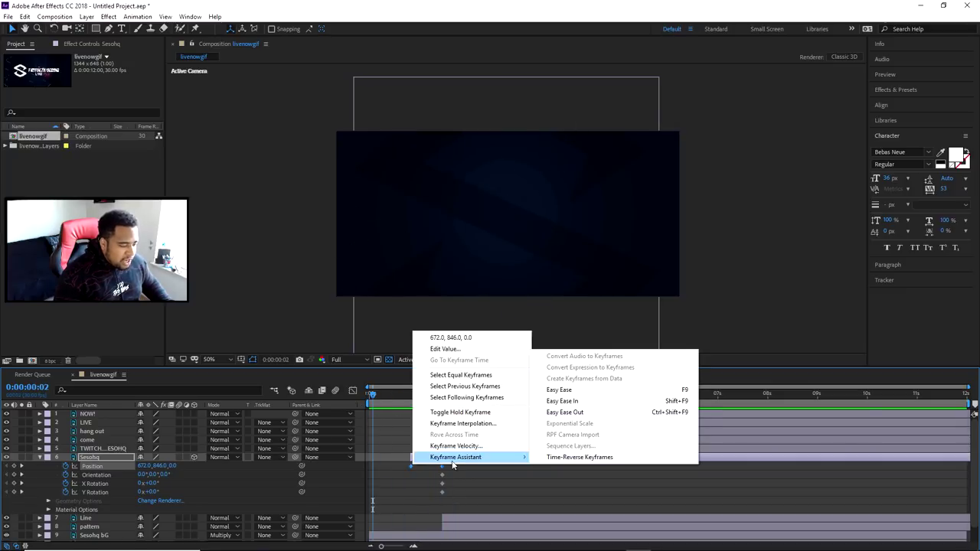
click(562, 401)
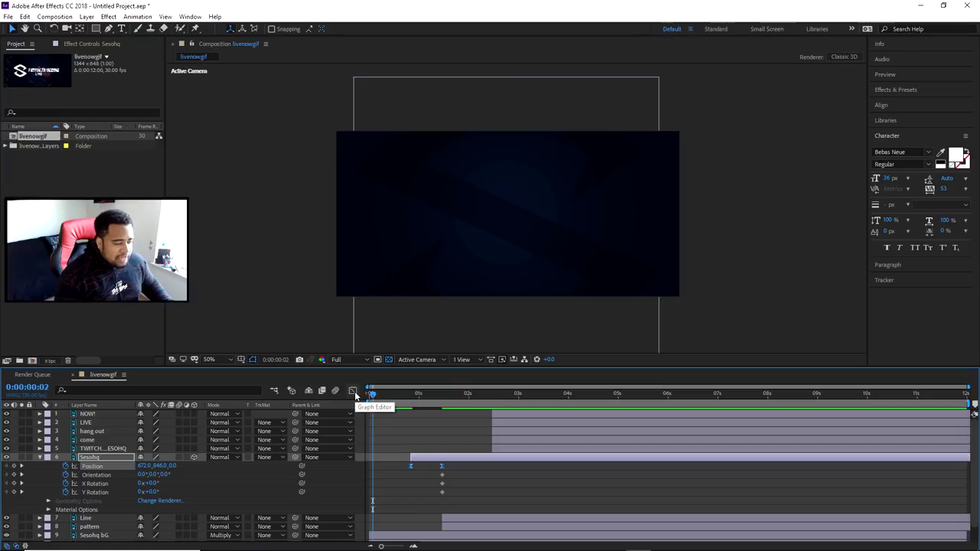
Step: Open the Graph Editor for the Sesohq Position property, try the value graph and return to the speed graph
click(354, 391)
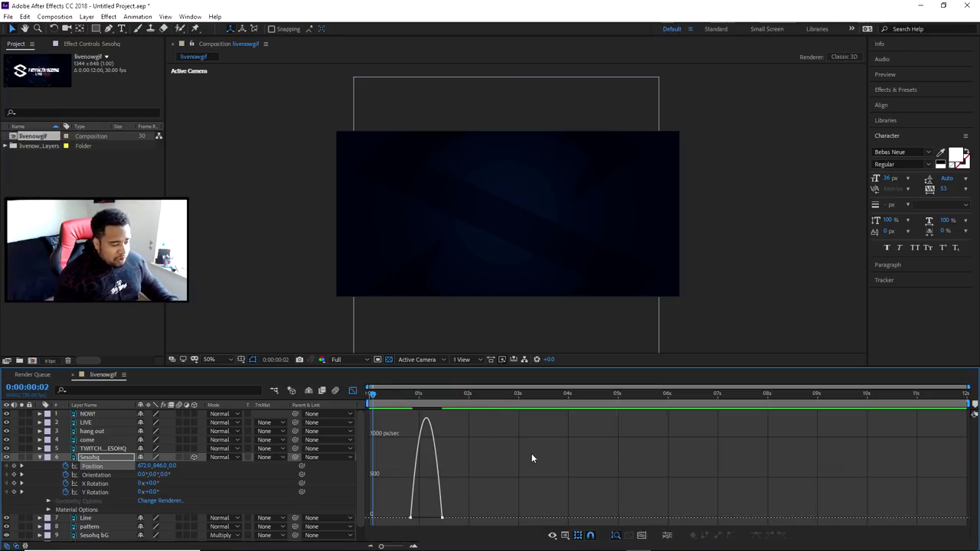
right_click(489, 436)
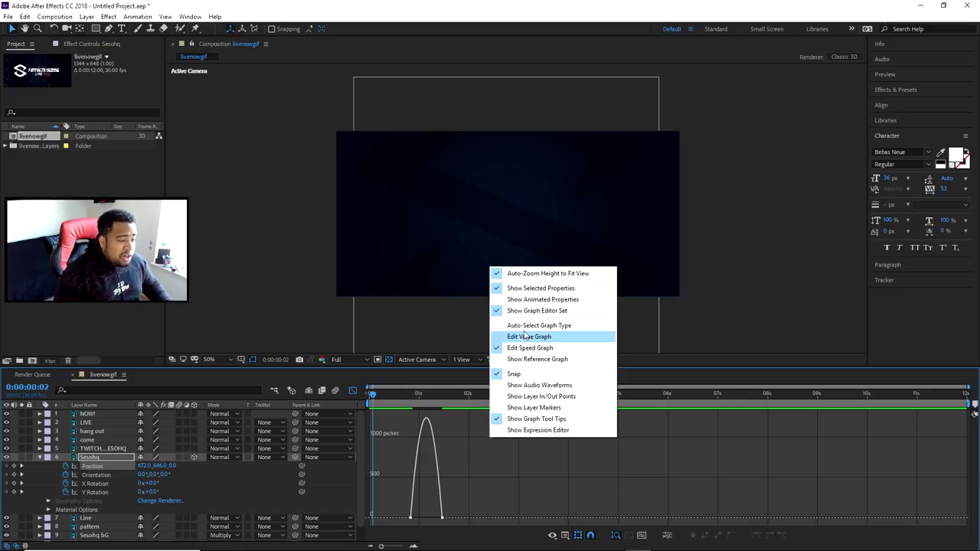
click(536, 338)
right_click(510, 444)
click(547, 354)
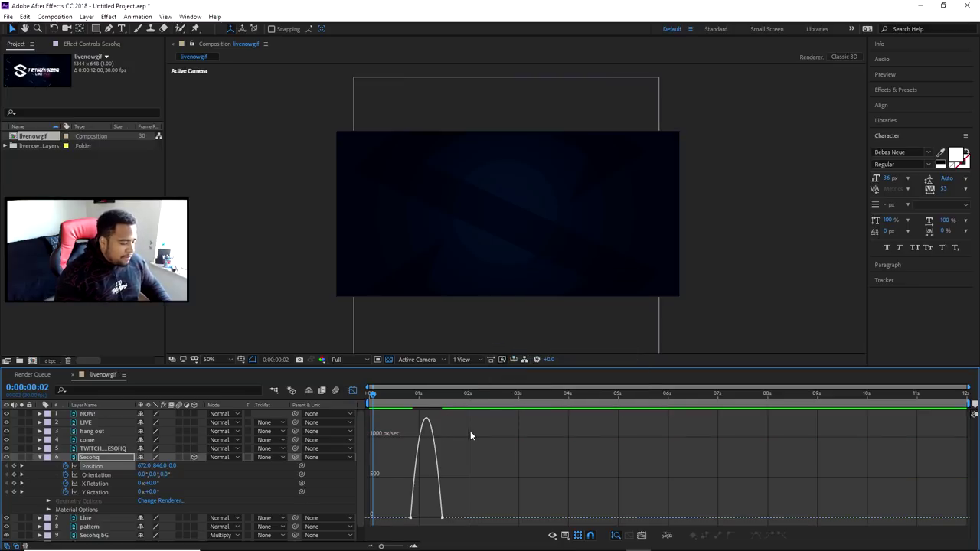
Step: Lengthen the first Position keyframe's outgoing ease so the logo's speed peaks late, then preview the animation
drag(398, 509, 446, 525)
drag(399, 503, 468, 525)
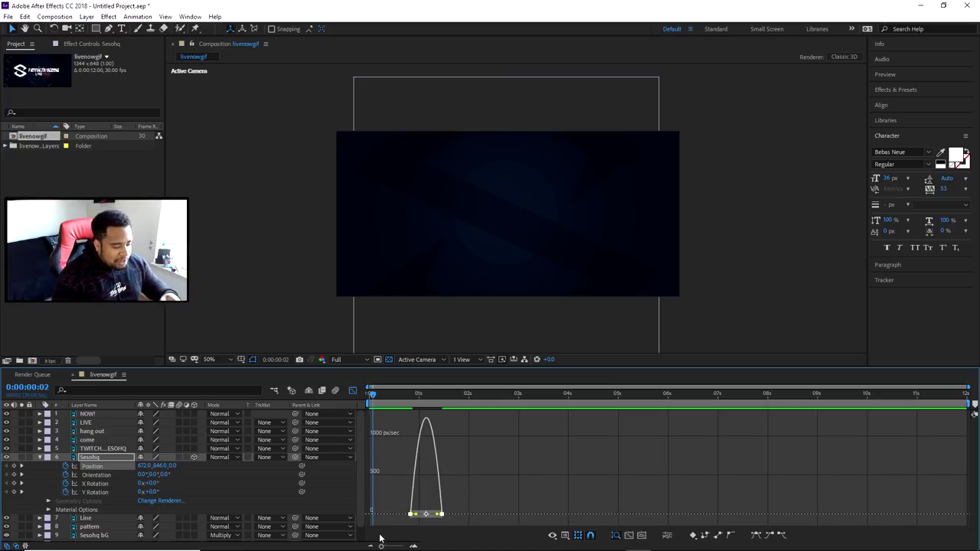
drag(382, 546, 398, 547)
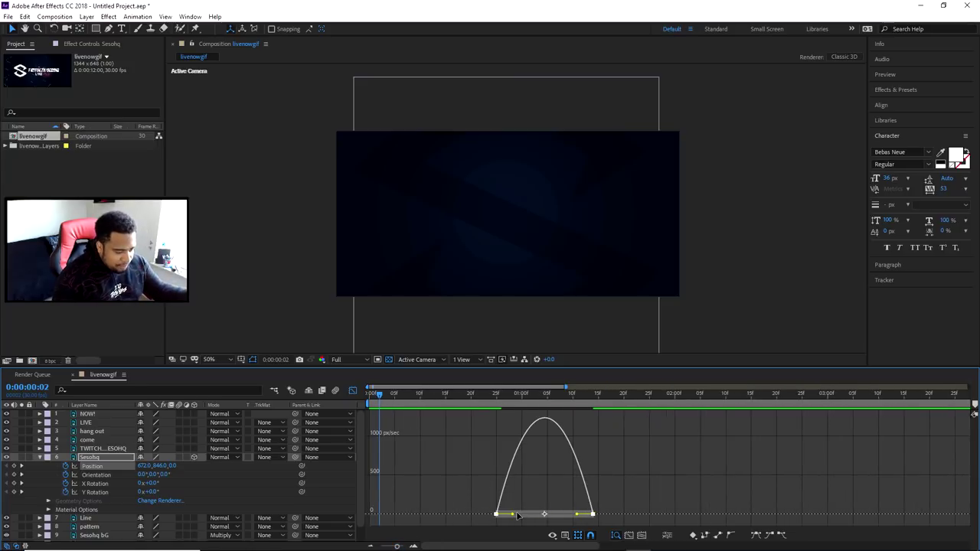
drag(512, 513, 546, 520)
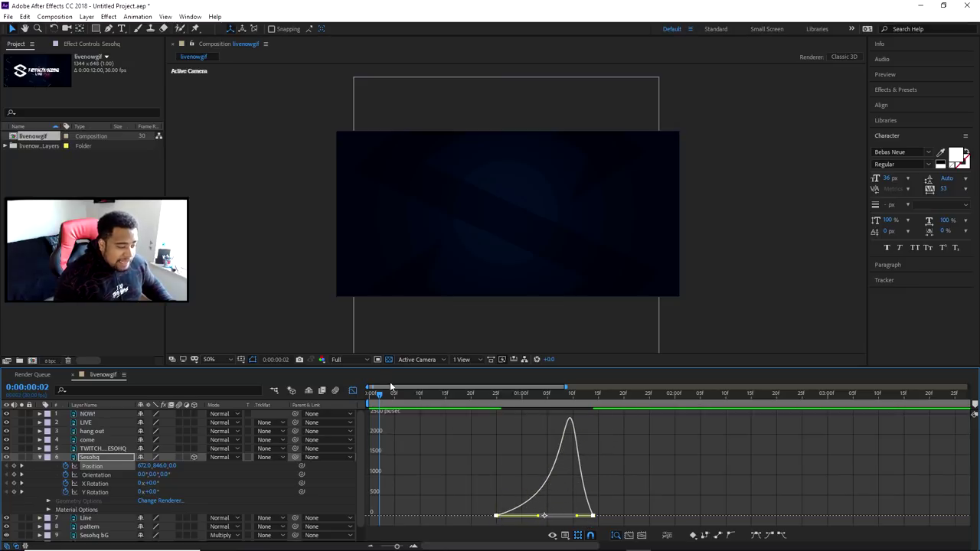
click(356, 392)
key(space)
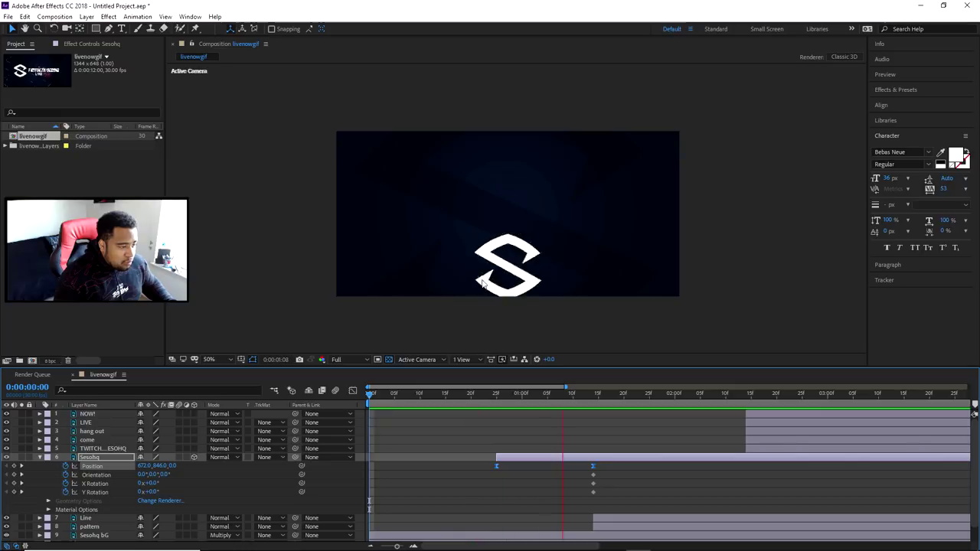
Step: Reshape the Position speed graph to peak early, shortening the first keyframe's outgoing ease and lengthening the last keyframe's incoming ease
drag(507, 391, 598, 413)
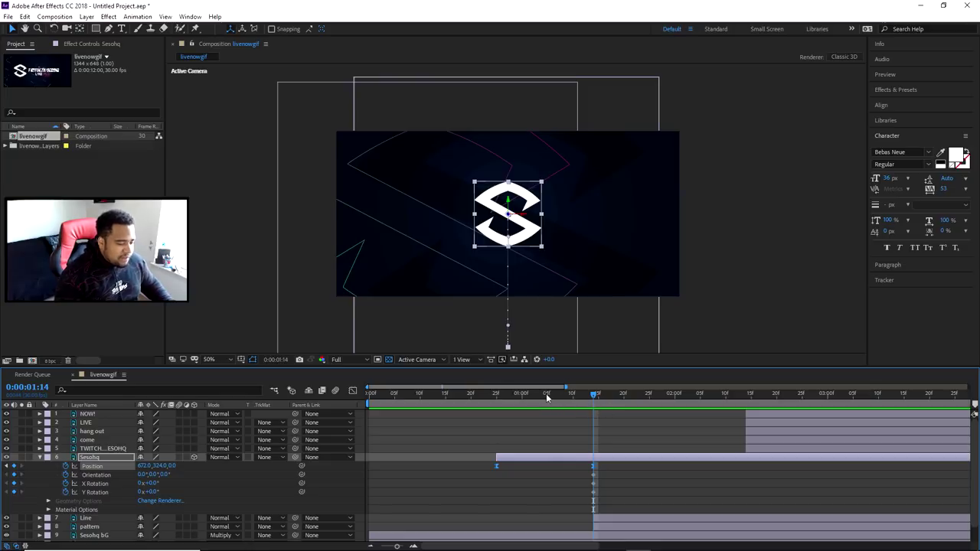
drag(547, 396, 496, 394)
click(352, 390)
drag(475, 493, 544, 514)
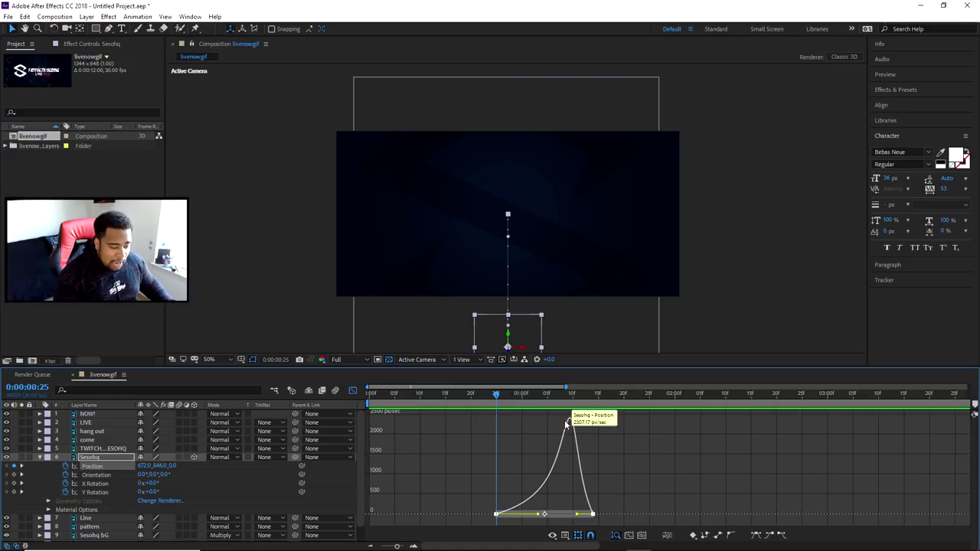
drag(539, 515, 506, 513)
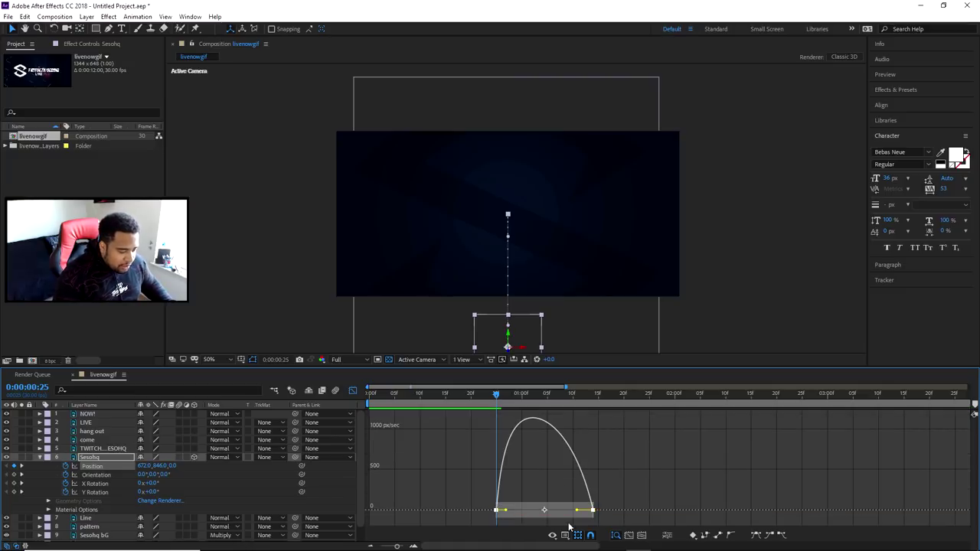
drag(578, 511, 538, 512)
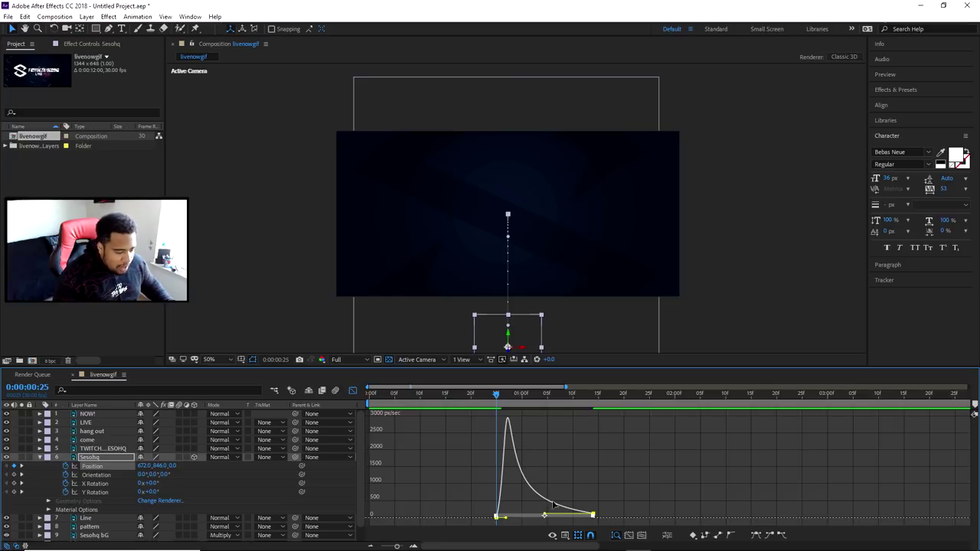
Step: Reset the Sesohq Position keyframes to Easy Ease, lengthen both eases so the speed peaks midway, and preview from the start in the layer view
key(F9)
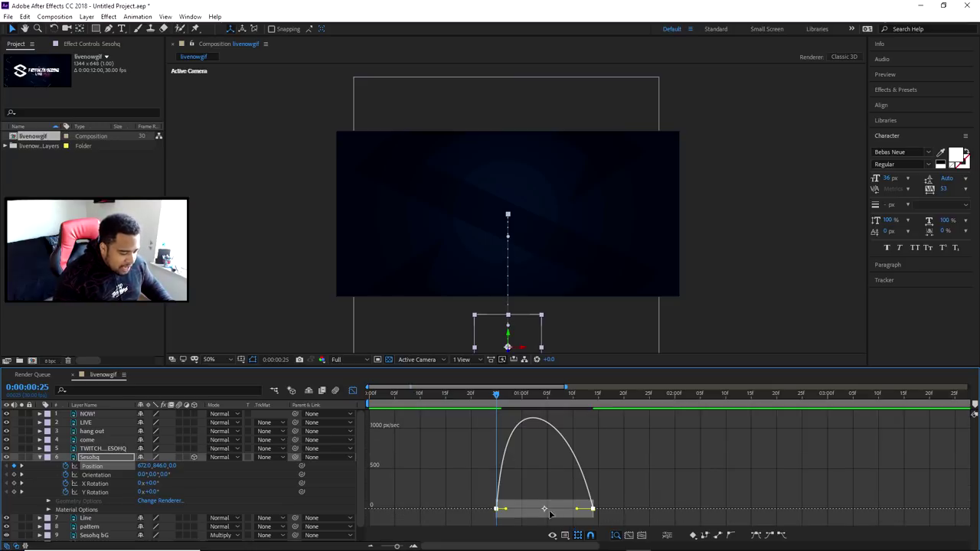
drag(507, 512, 567, 517)
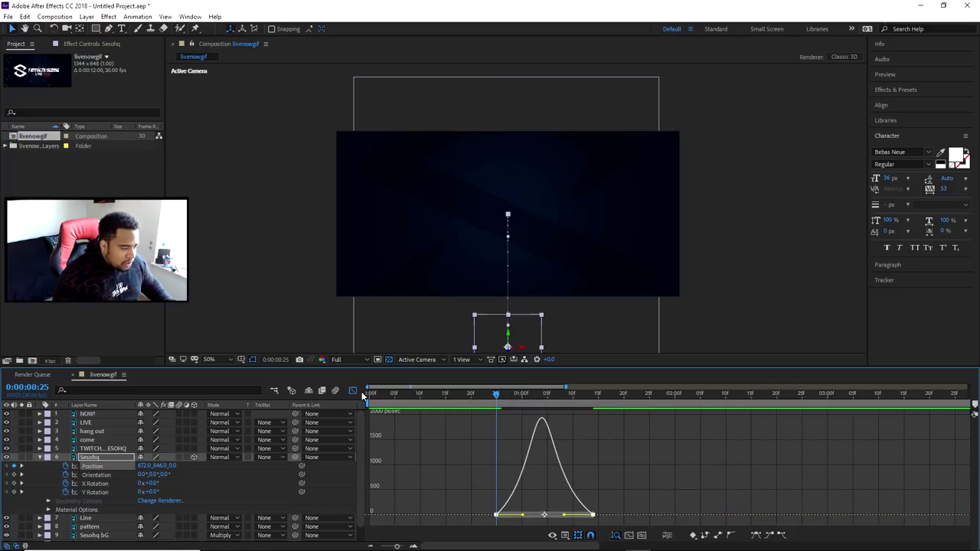
click(352, 391)
key(Home)
key(space)
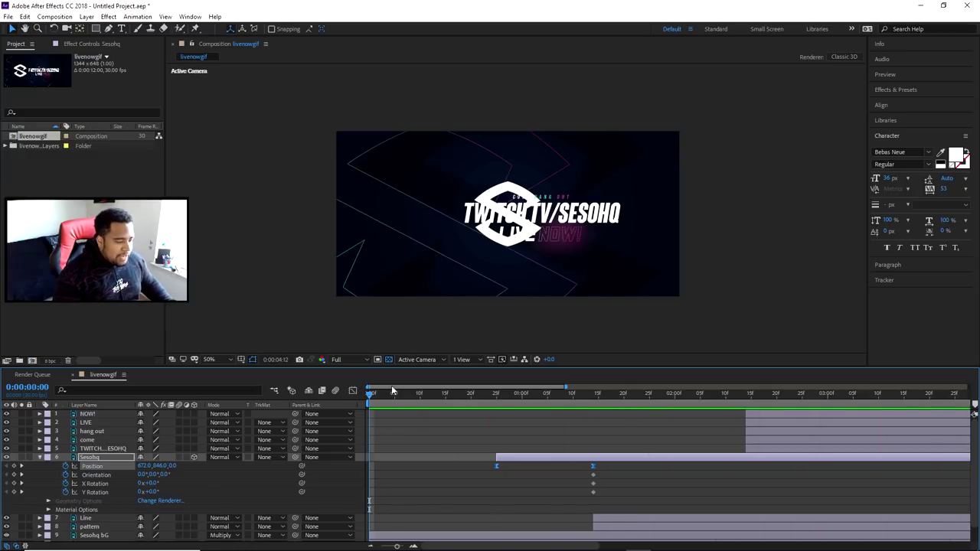
key(space)
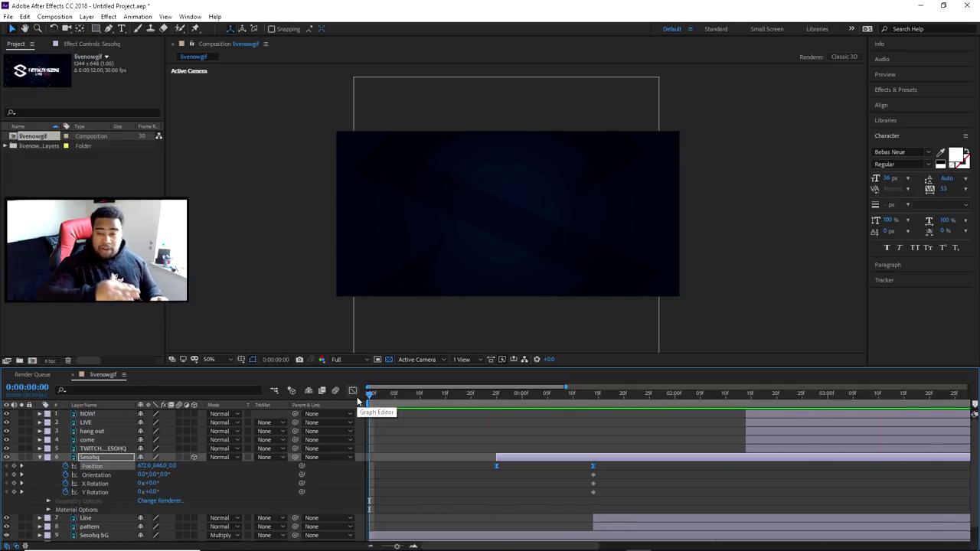
Step: Scrub through the logo's upward move and place the current time at 0:00:01:26
drag(370, 395, 491, 432)
scroll(460, 448, down, 1)
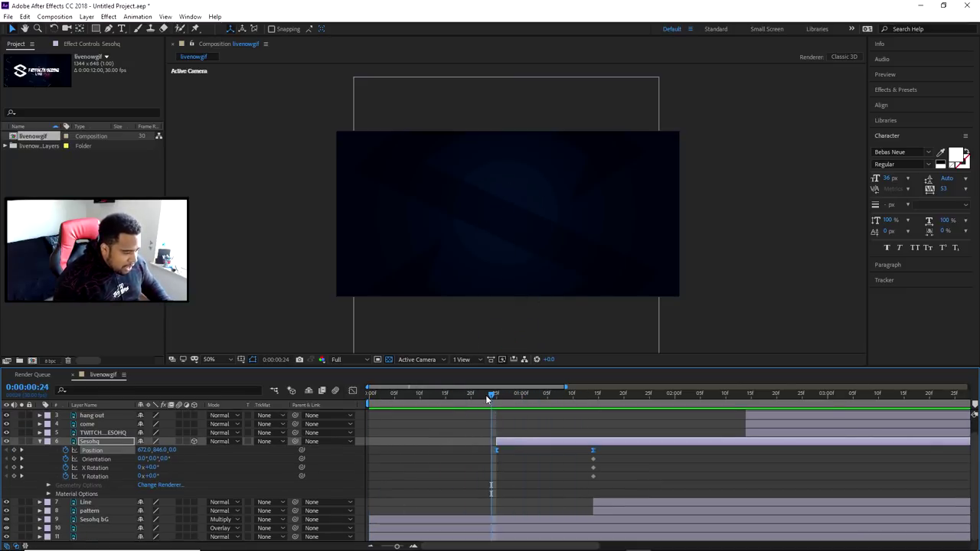
drag(498, 396, 563, 396)
scroll(402, 514, down, 6)
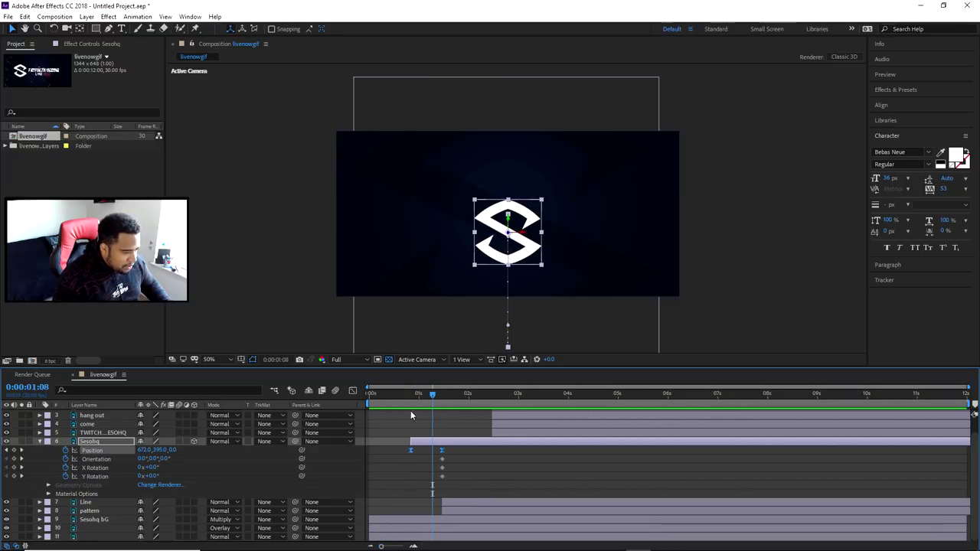
mouse_move(433, 397)
mouse_down()
mouse_move(371, 401)
mouse_move(445, 406)
mouse_up()
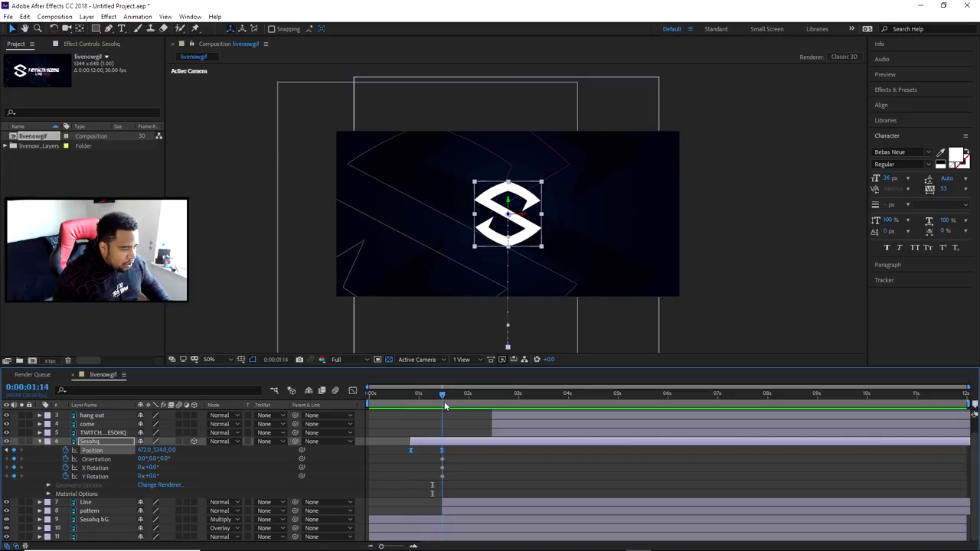
drag(444, 404, 460, 398)
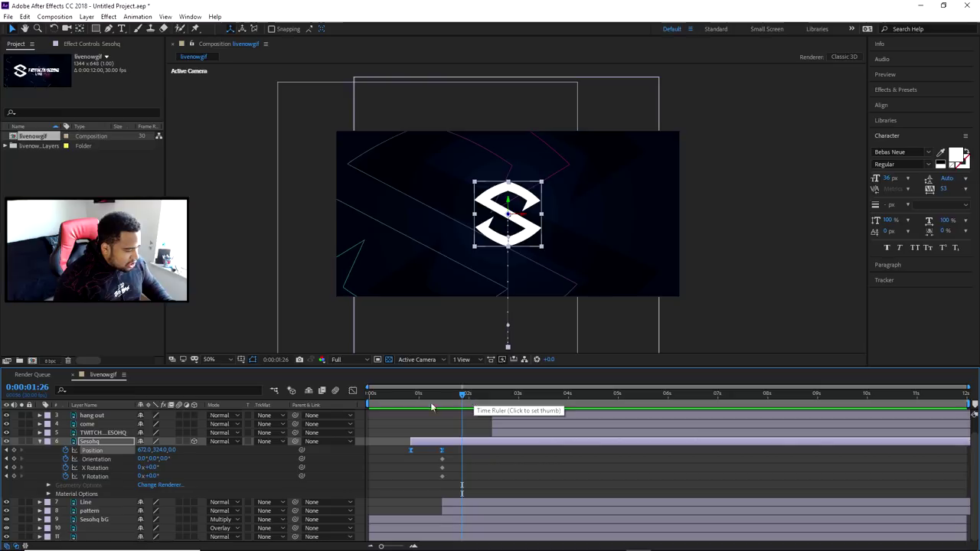
Step: Try moving the logo and pasting its copied keyframes at 0:00:01:26
click(533, 221)
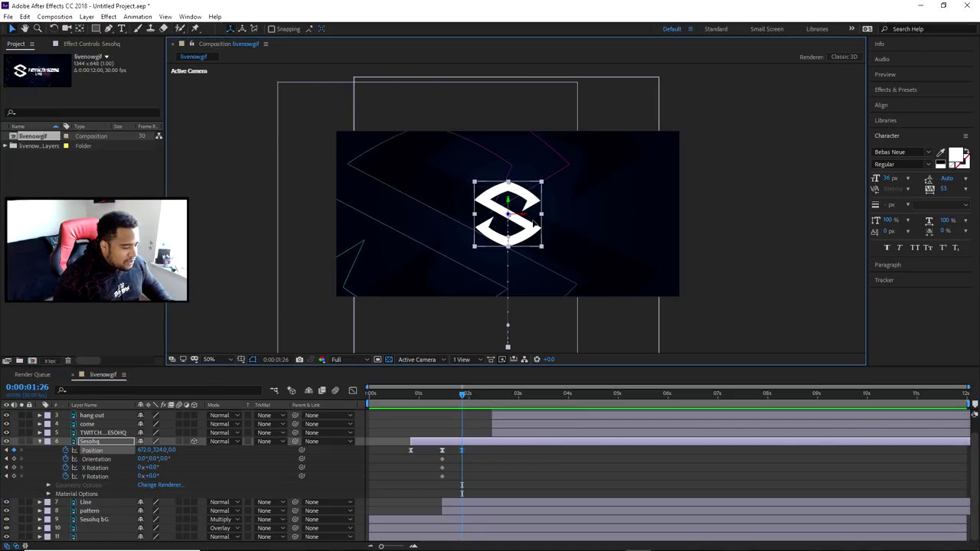
drag(534, 222, 467, 357)
key(ctrl+z)
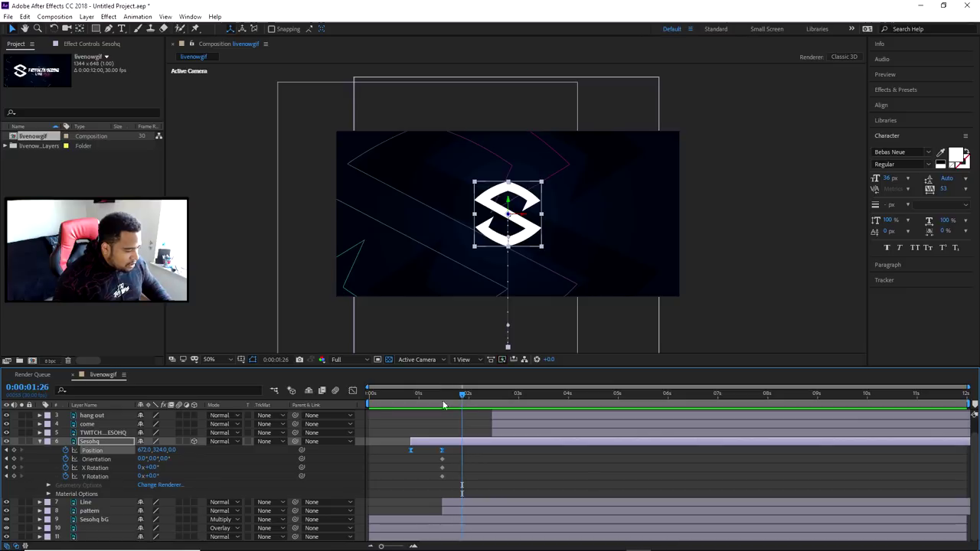
key(ctrl+v)
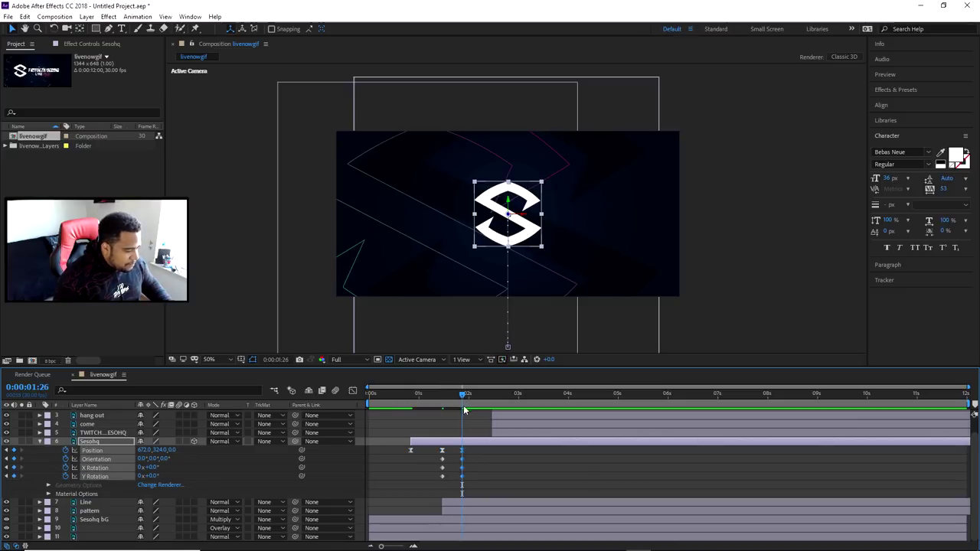
drag(462, 396, 464, 396)
key(ctrl+z)
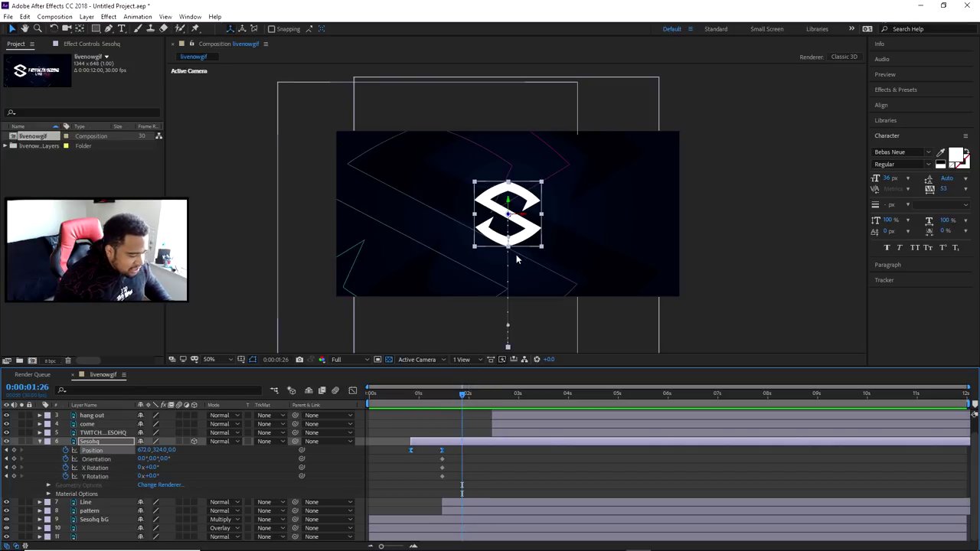
key(Page_Up)
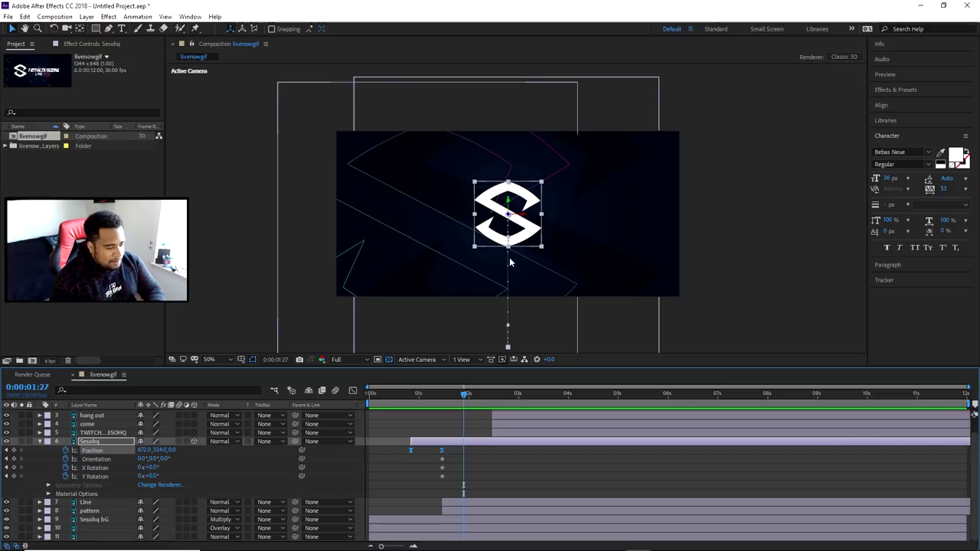
key(Page_Down)
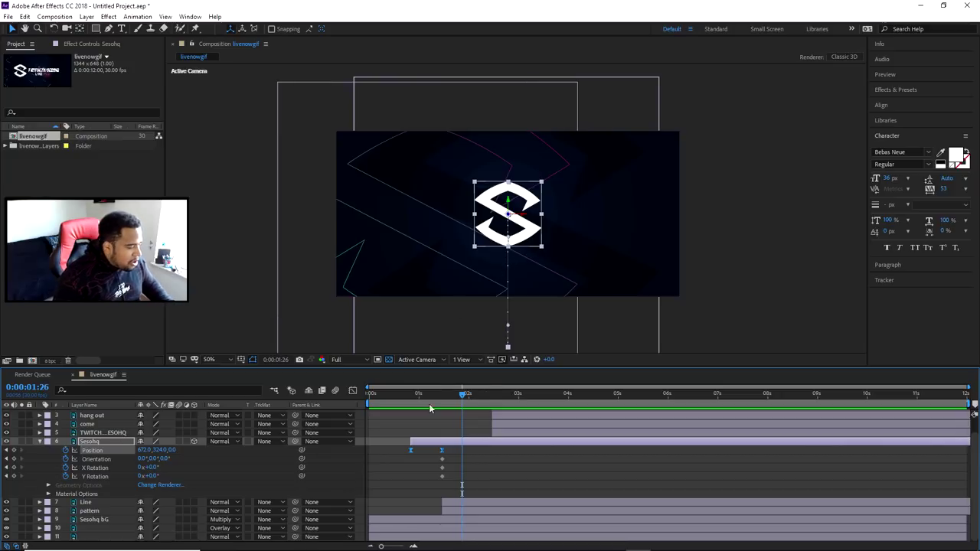
Step: Add holding keyframes for Sesohq's position and rotation properties at 0:00:01:15, shift the logo left to 458, 324 at 0:00:01:27, and preview
drag(463, 393, 445, 404)
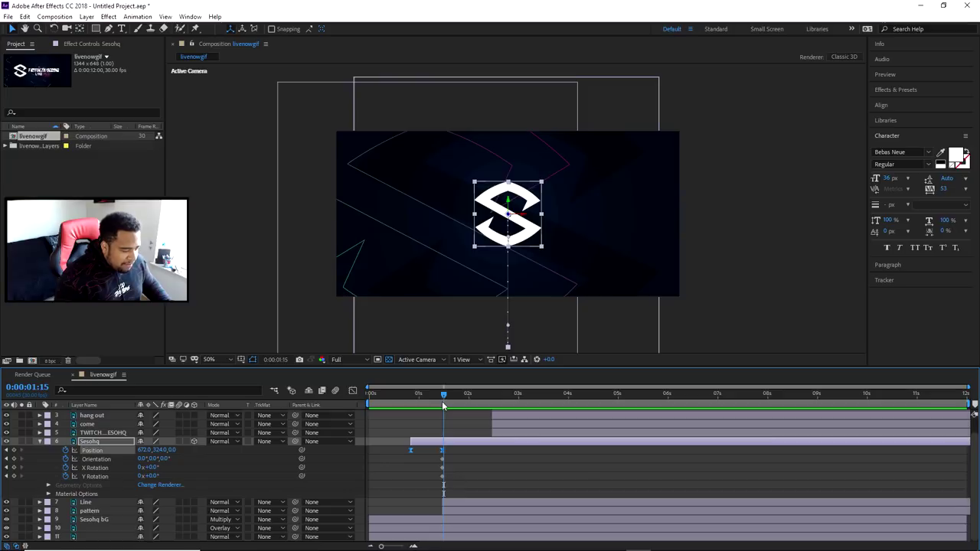
click(14, 459)
click(14, 467)
click(14, 476)
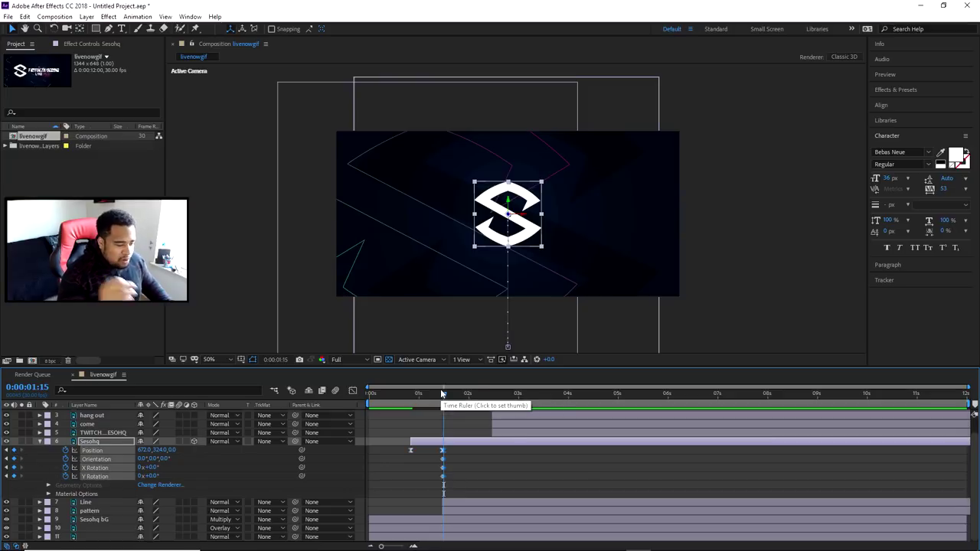
drag(442, 394, 462, 393)
drag(521, 233, 457, 234)
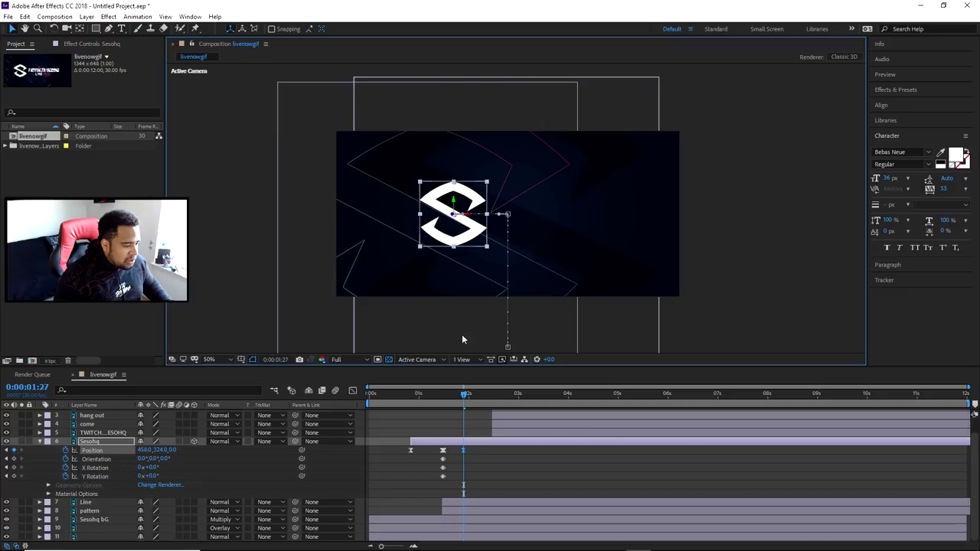
key(space)
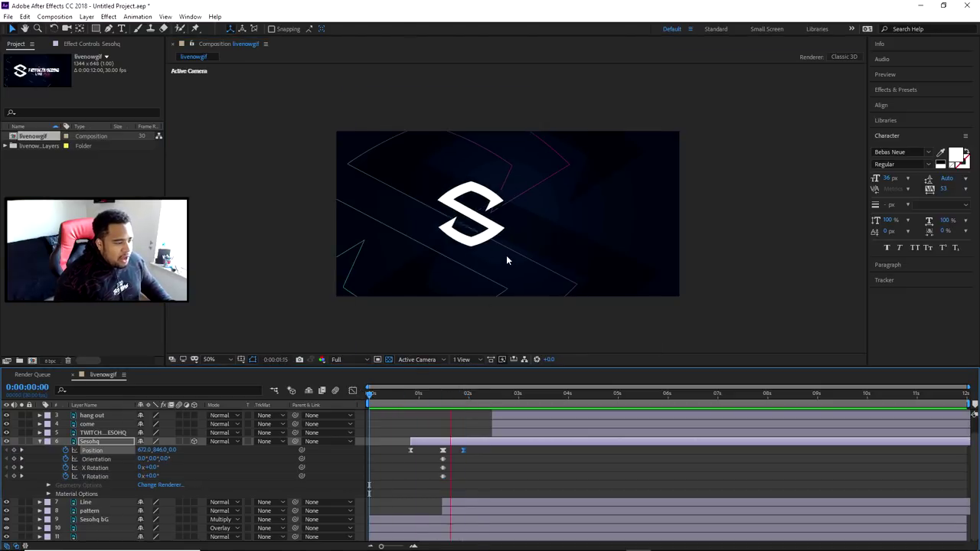
click(392, 394)
Step: Examine the logo's closely spaced hold keyframes around 0:00:01:15, and replay the animation from the start
drag(392, 394, 433, 393)
drag(380, 546, 398, 547)
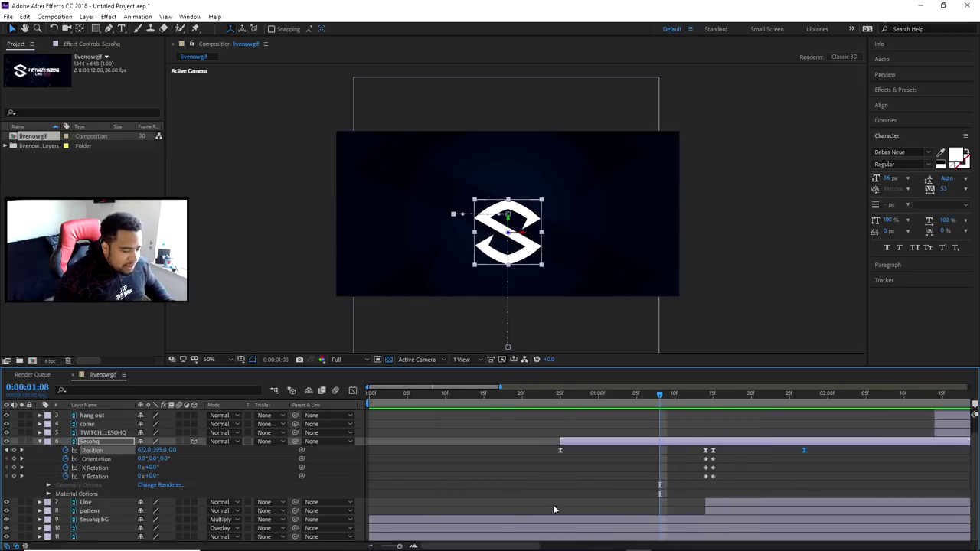
drag(660, 394, 700, 396)
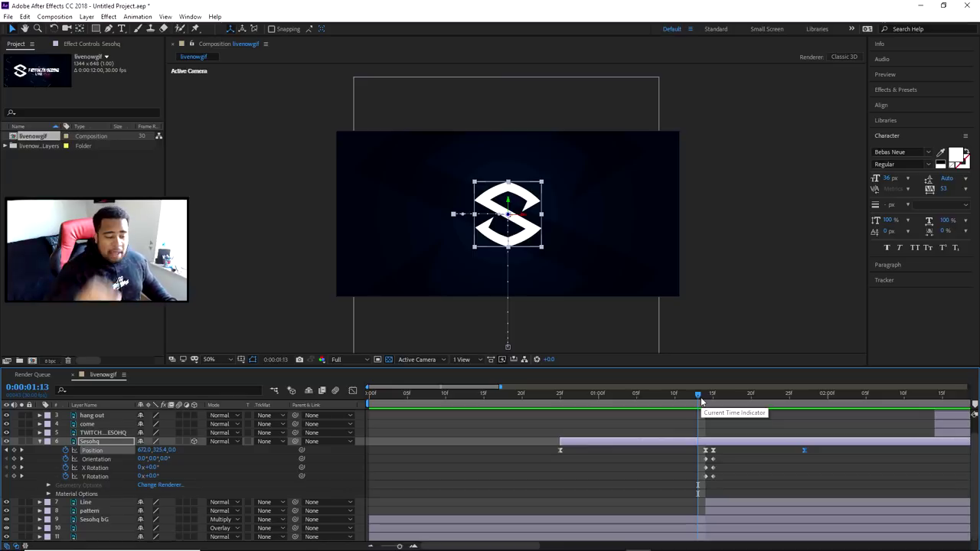
drag(723, 447, 711, 479)
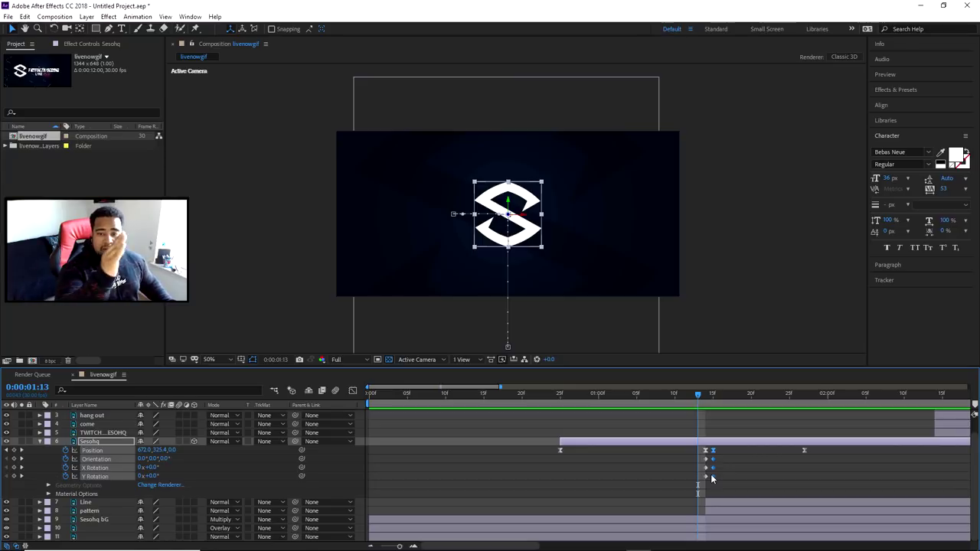
click(381, 545)
drag(440, 394, 372, 395)
key(space)
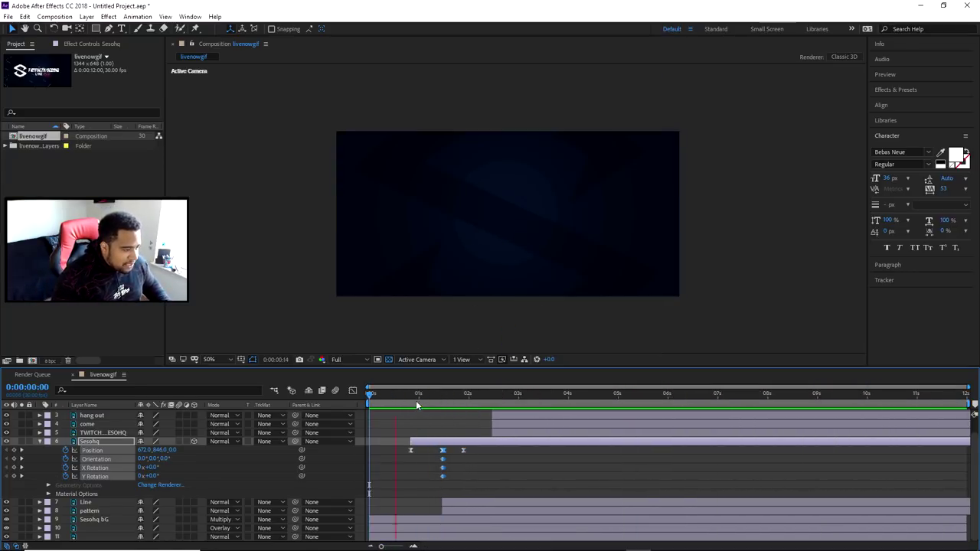
Step: Shift the NOW!, LIVE, hang out, come and TWITCH layers earlier so they start at 0:00:01:27
click(462, 394)
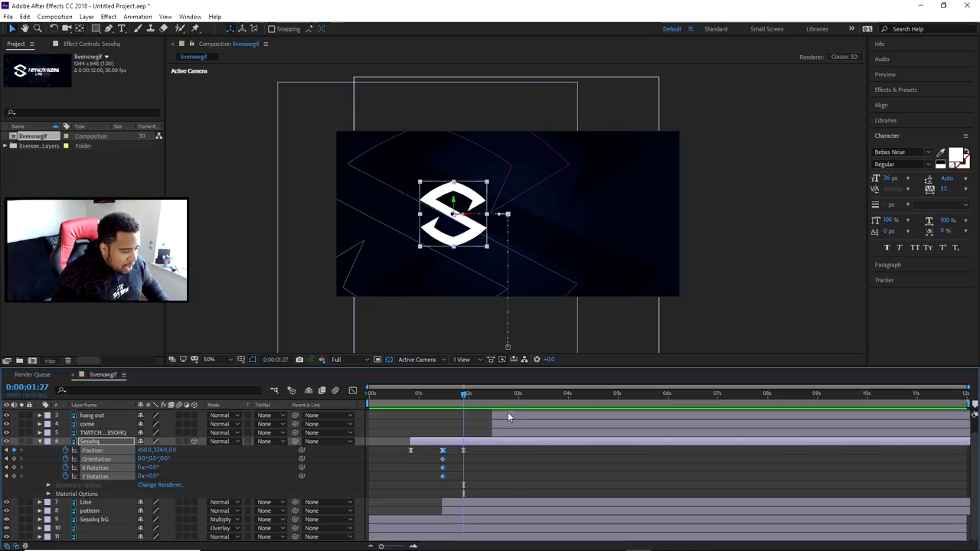
scroll(516, 431, up, 1)
click(505, 415)
shift+click(515, 446)
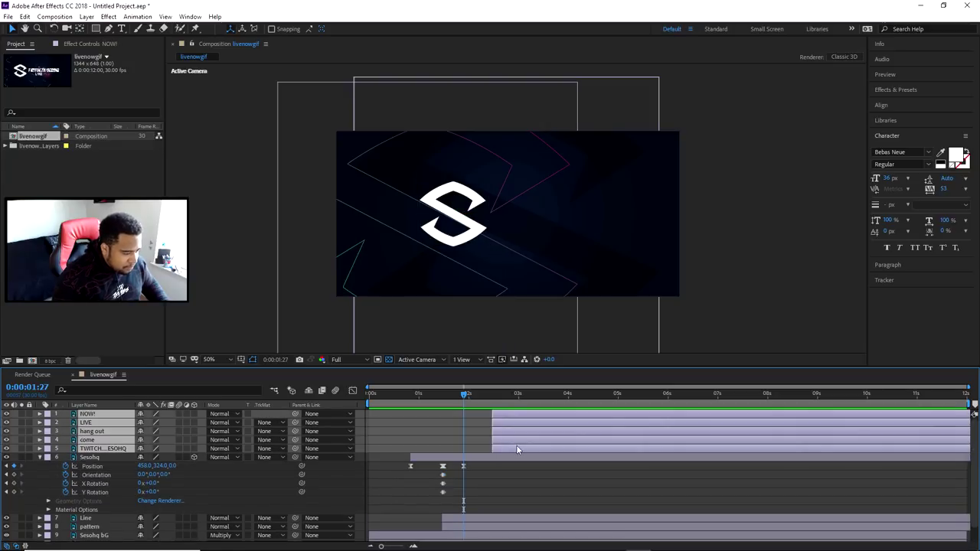
drag(516, 445, 487, 445)
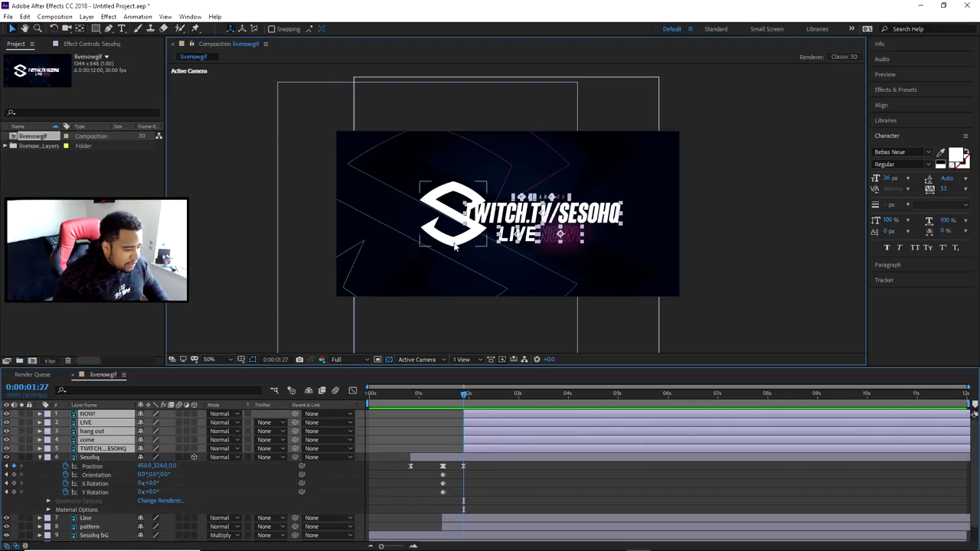
Step: Move the logo's final keyframe at 0:00:01:27 left to position 358, 324, clear of the text, previewing the animation while adjusting
click(454, 246)
drag(470, 244, 450, 240)
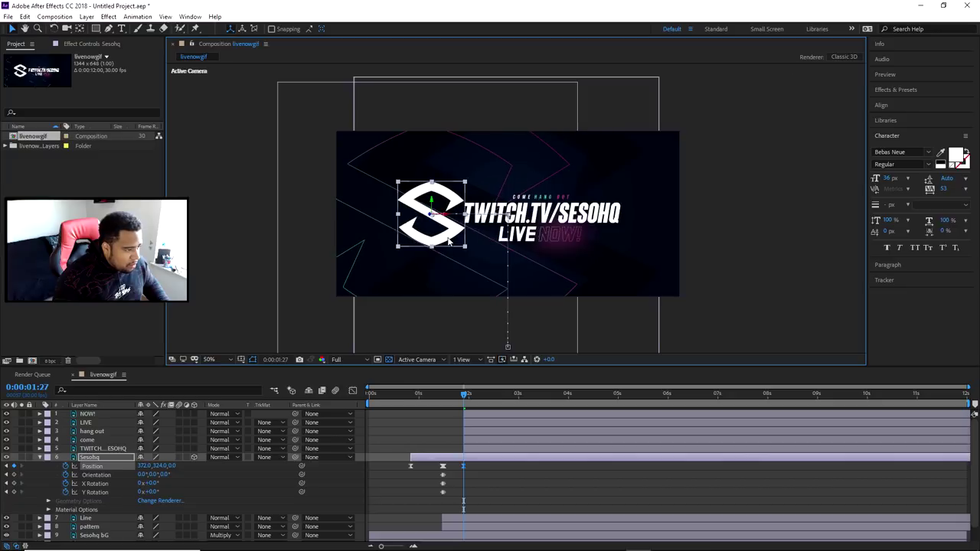
click(560, 235)
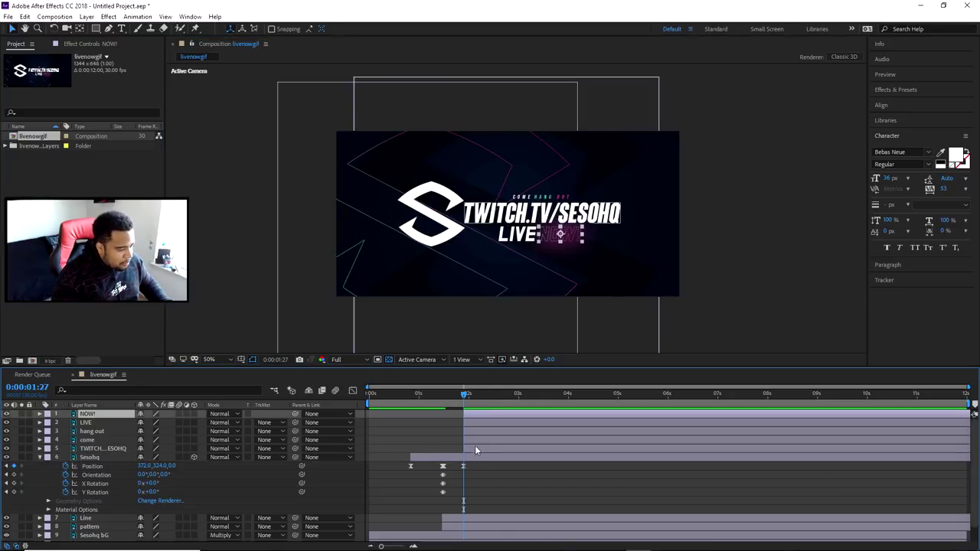
key(j)
key(Home)
key(space)
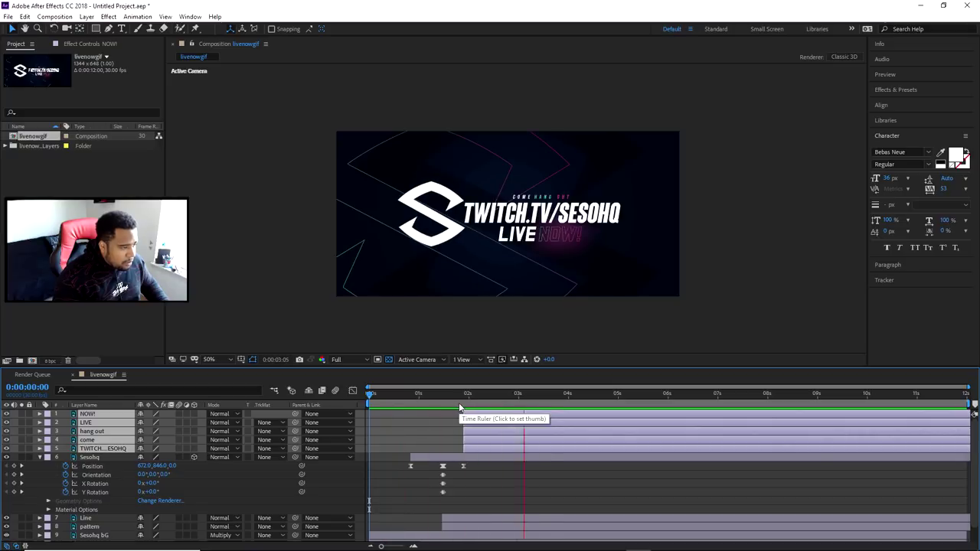
click(457, 235)
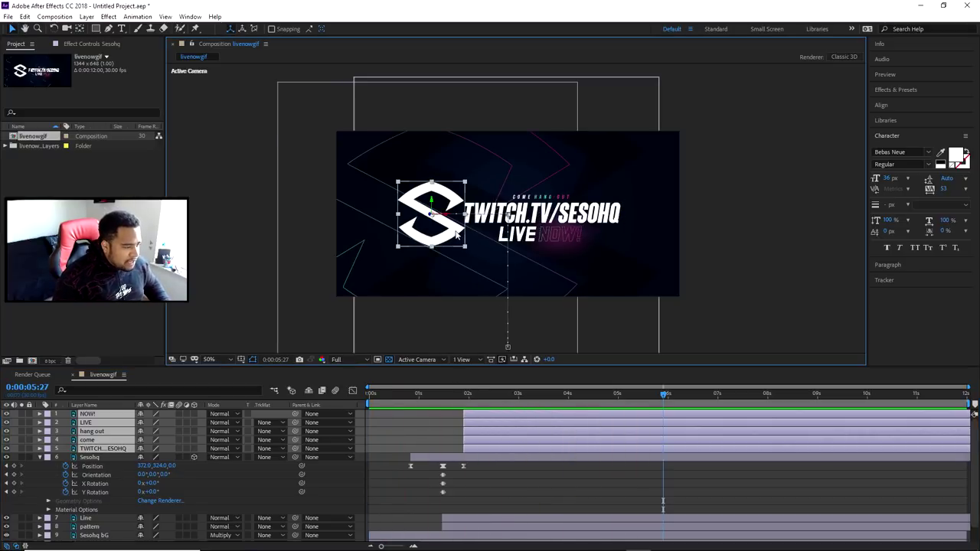
click(463, 394)
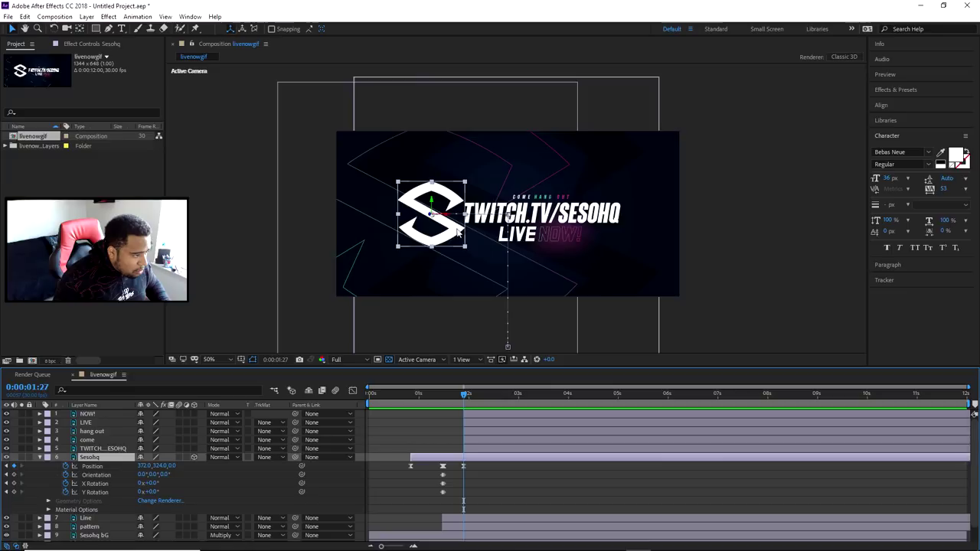
drag(457, 234, 452, 234)
click(528, 325)
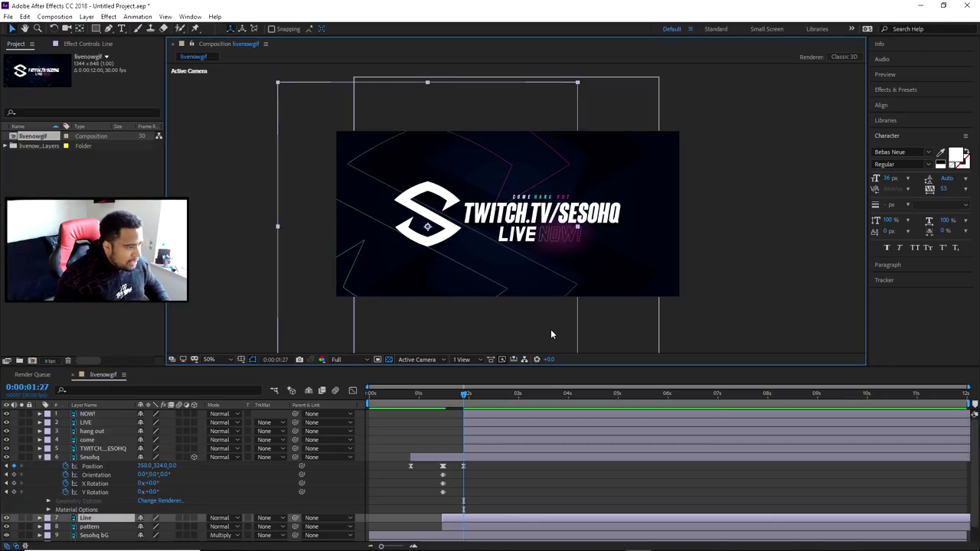
Step: Reveal the Position property of the NOW!, LIVE, hang out, come and TWITCH layers together
drag(463, 394, 464, 419)
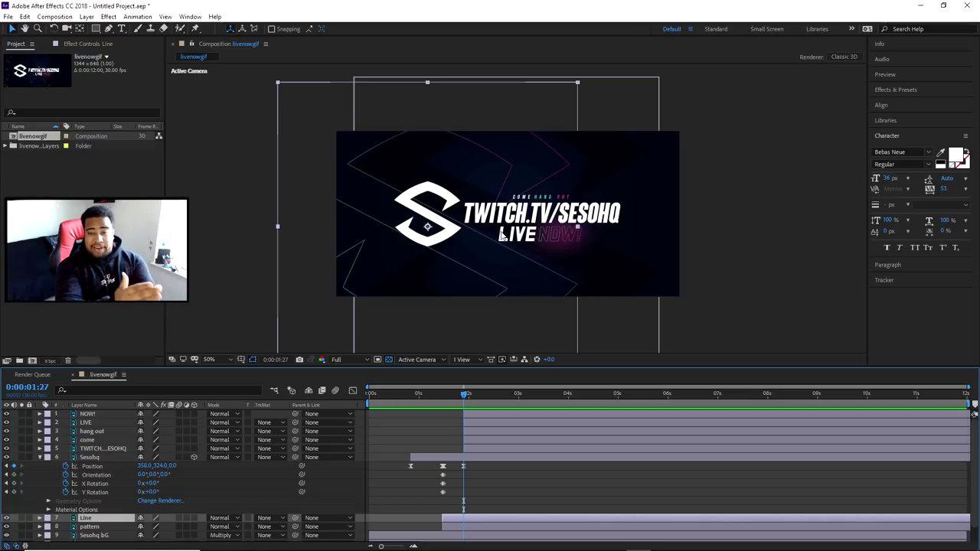
drag(469, 408, 473, 452)
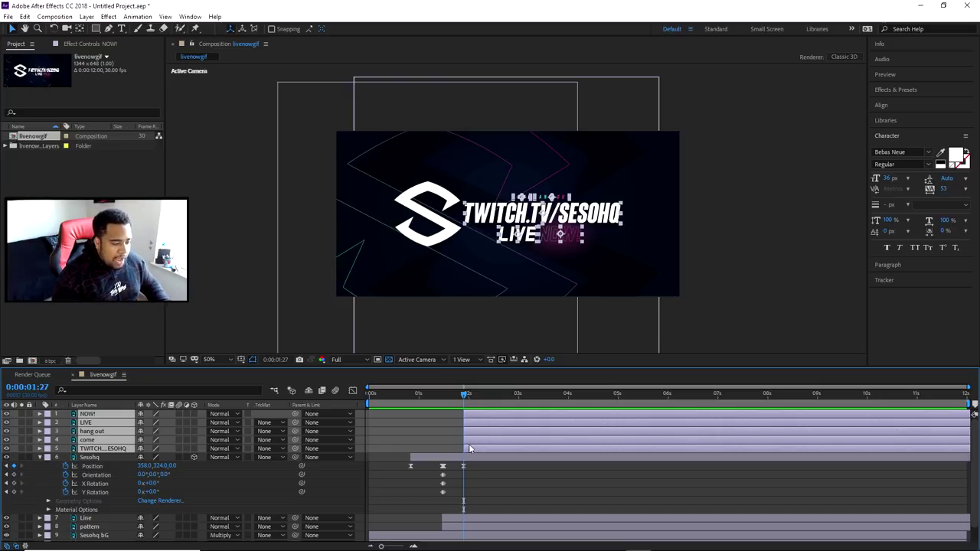
drag(470, 411, 473, 453)
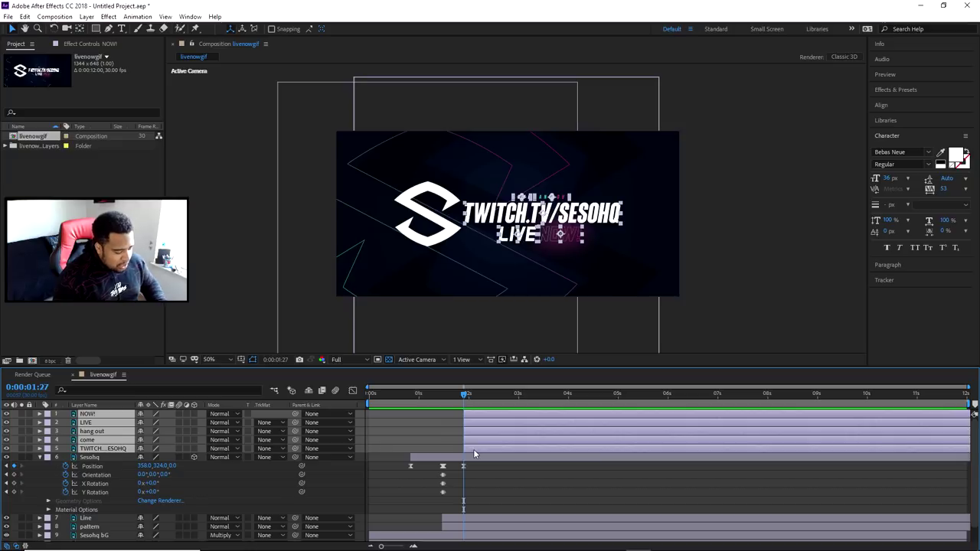
key(p)
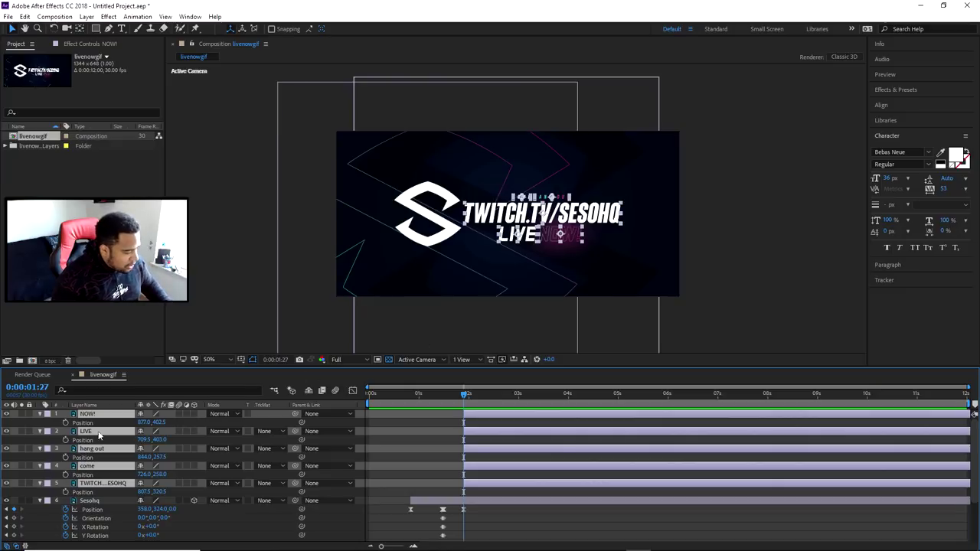
Step: Shift the NOW!, LIVE, hang out, come and TWITCH layers earlier so they start at 0:00:01:15
click(66, 420)
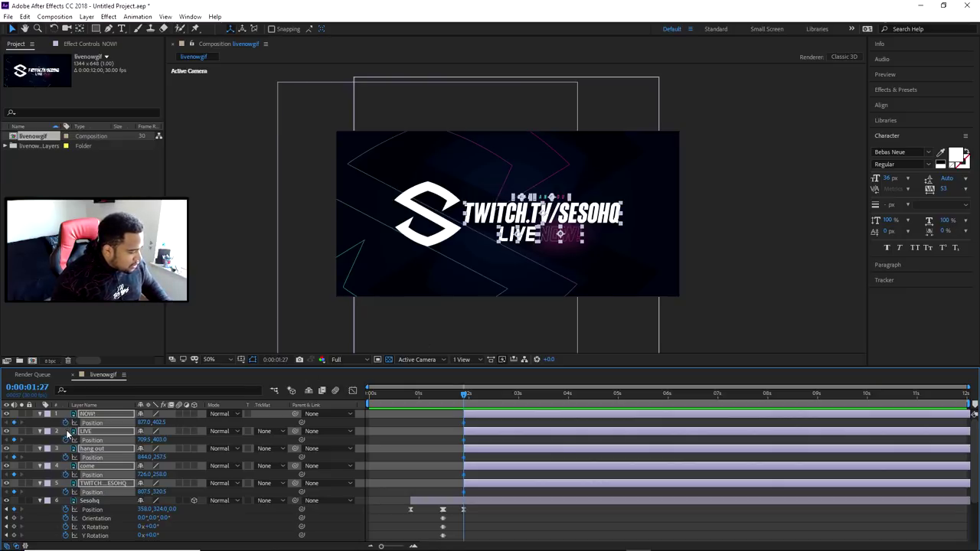
click(476, 414)
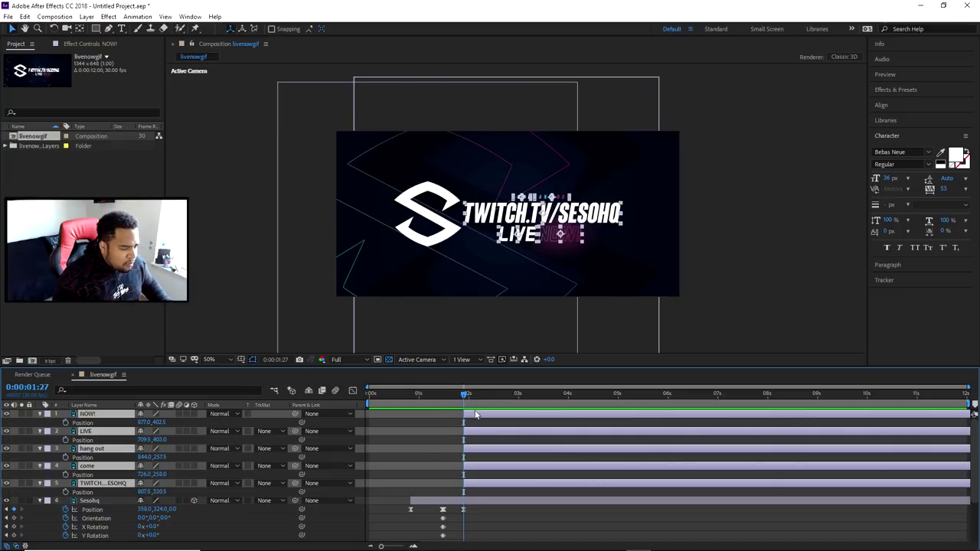
key(p)
drag(481, 420, 463, 397)
key(equal)
key(equal)
key(equal)
key(minus)
key(minus)
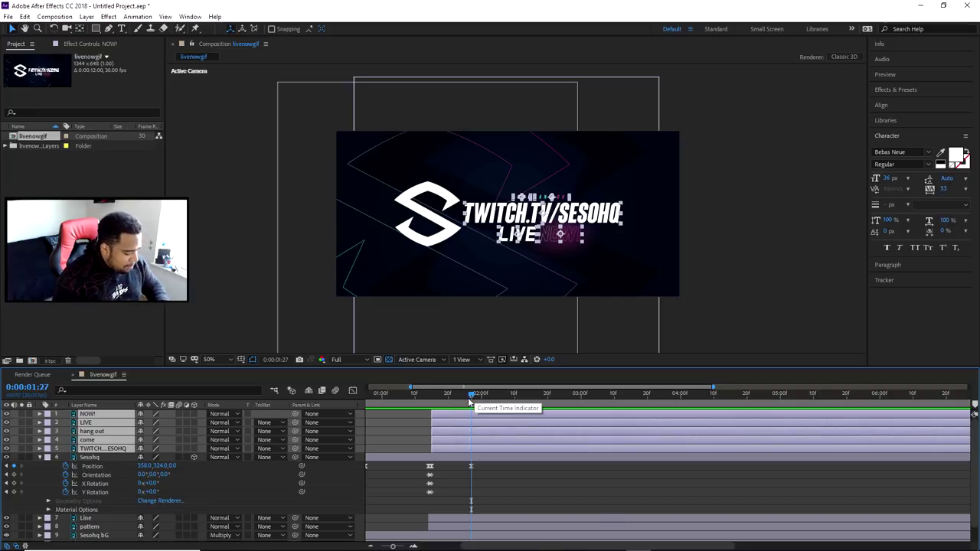
Step: Keyframe the Position of all five text layers in their final layout at 0:00:01:27
key(p)
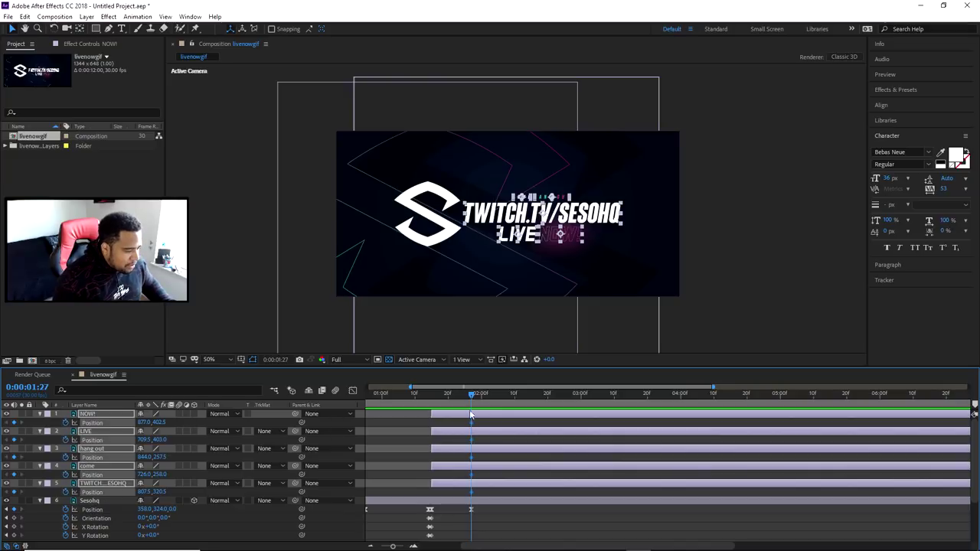
key(p)
drag(471, 397, 470, 395)
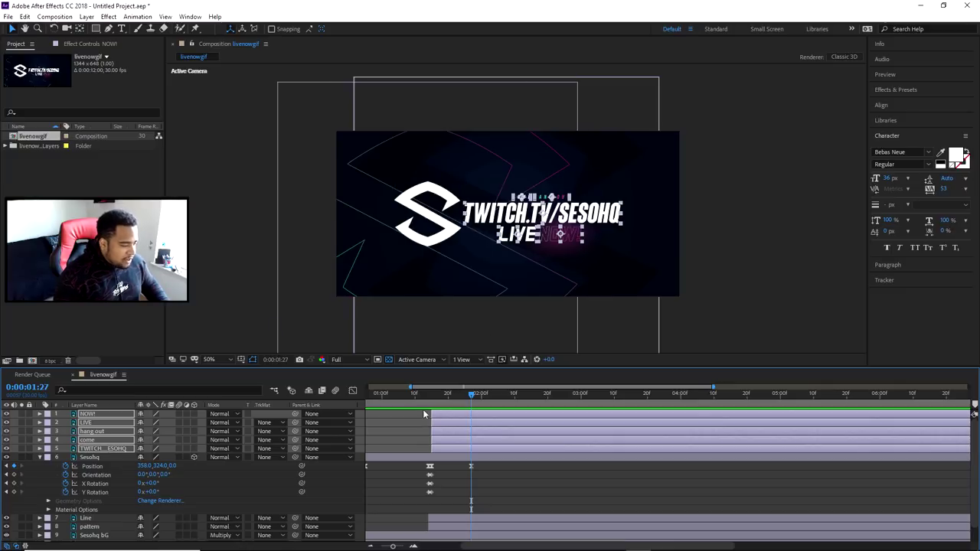
Step: At 0:00:01:15, move the TWITCH, come, hang out and LIVE text horizontally off the right side of the canvas as their starting positions
drag(447, 395, 431, 395)
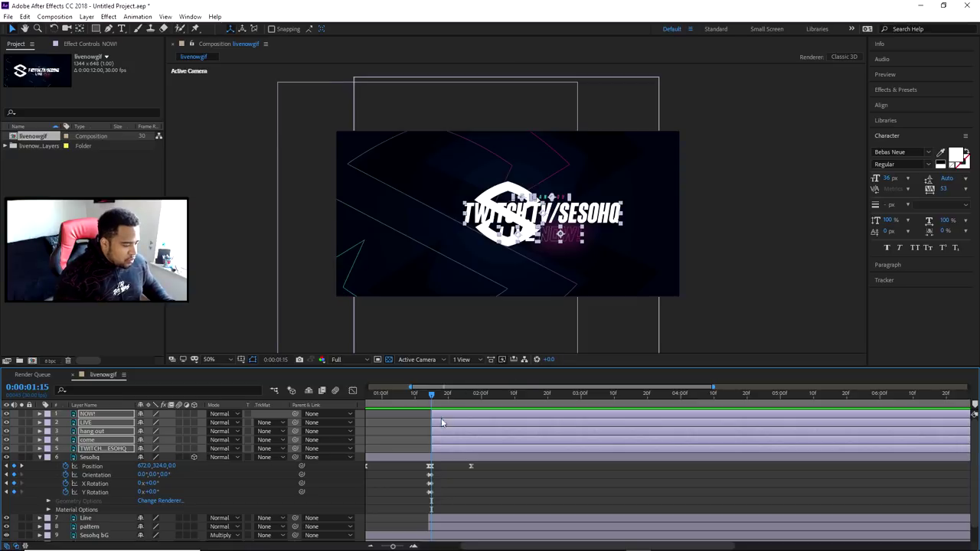
click(717, 287)
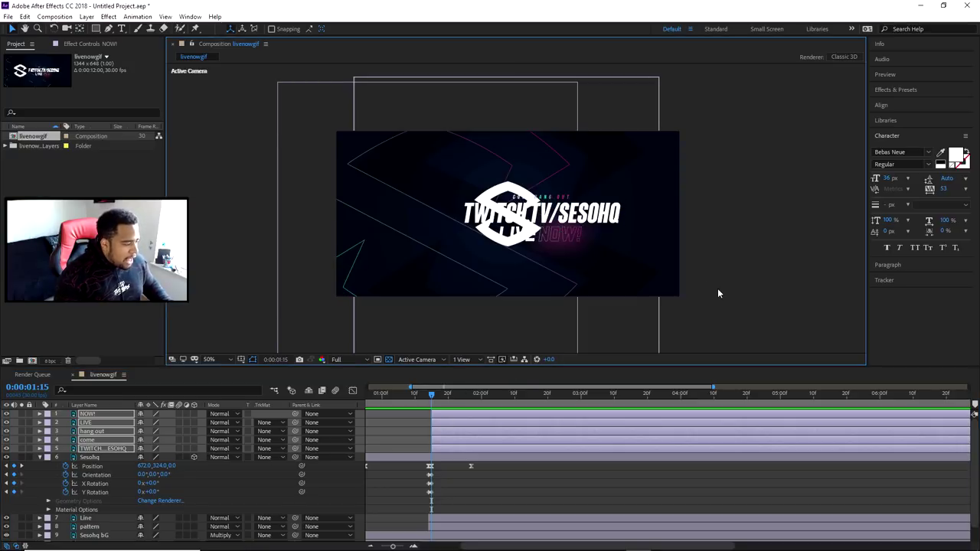
click(605, 223)
drag(605, 223, 835, 224)
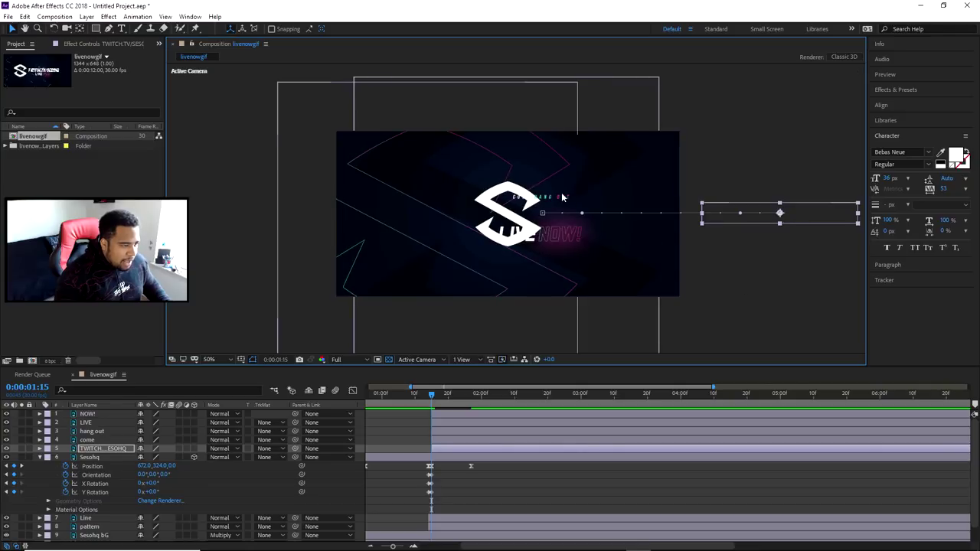
click(517, 199)
drag(558, 200, 753, 200)
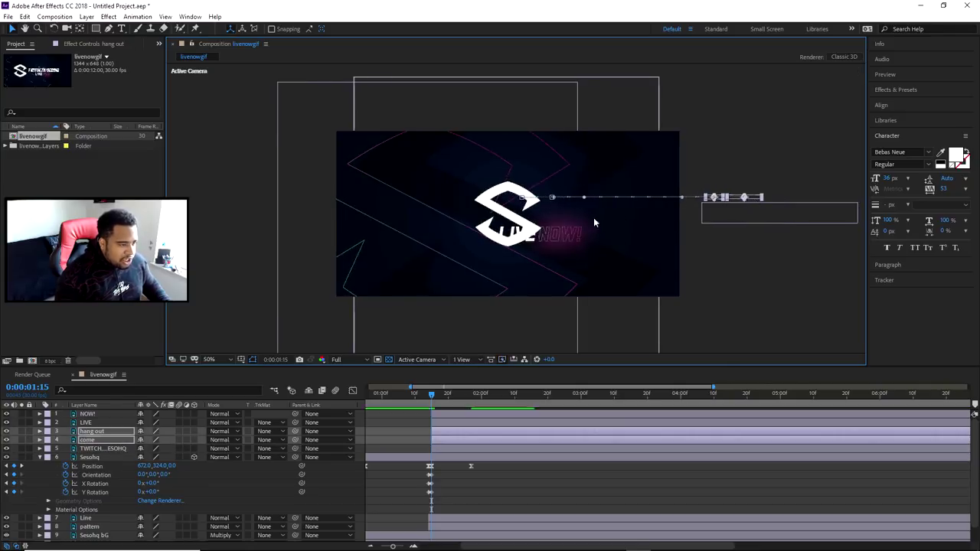
click(518, 234)
drag(517, 234, 773, 234)
Step: Preview the text sliding in from the start of the timeline through about 0:00:01:29
drag(439, 392, 335, 452)
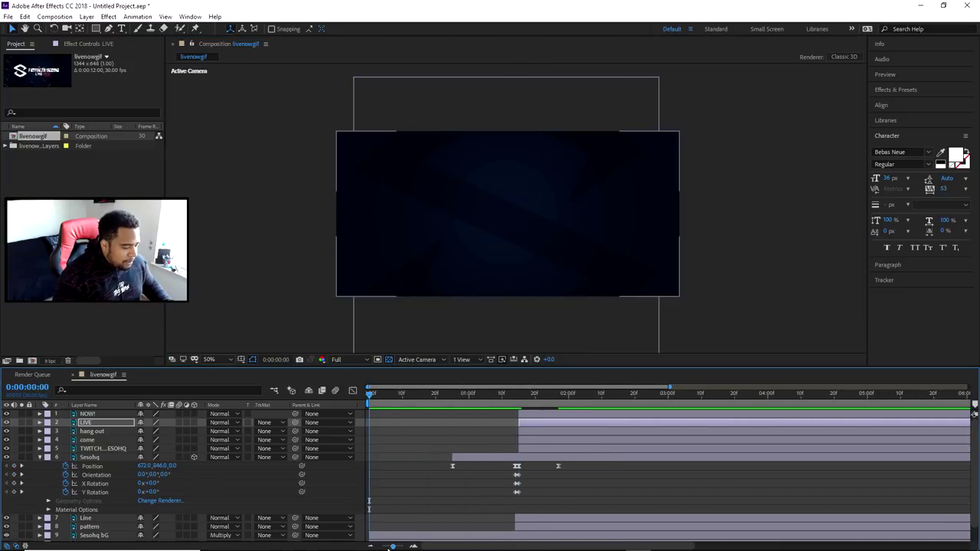
key(minus)
drag(372, 395, 448, 414)
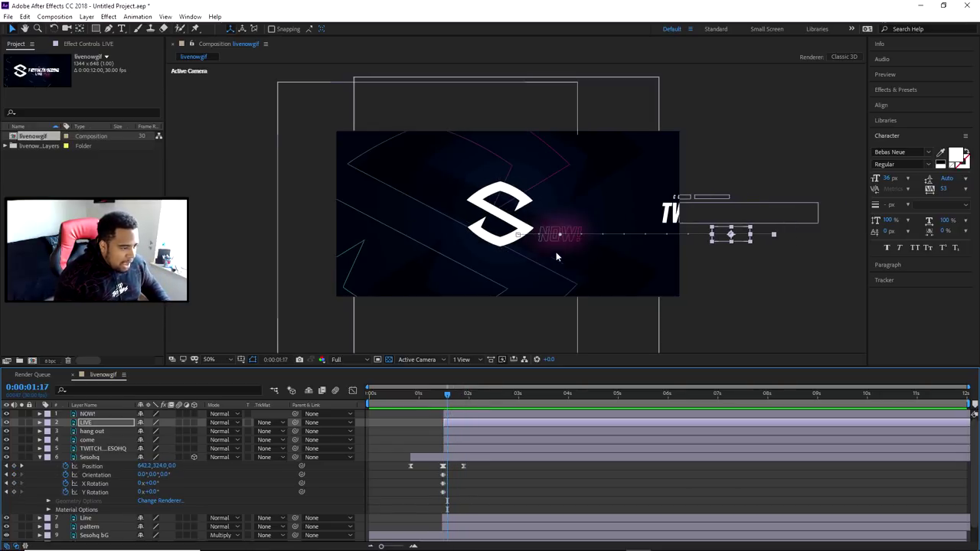
drag(447, 395, 470, 396)
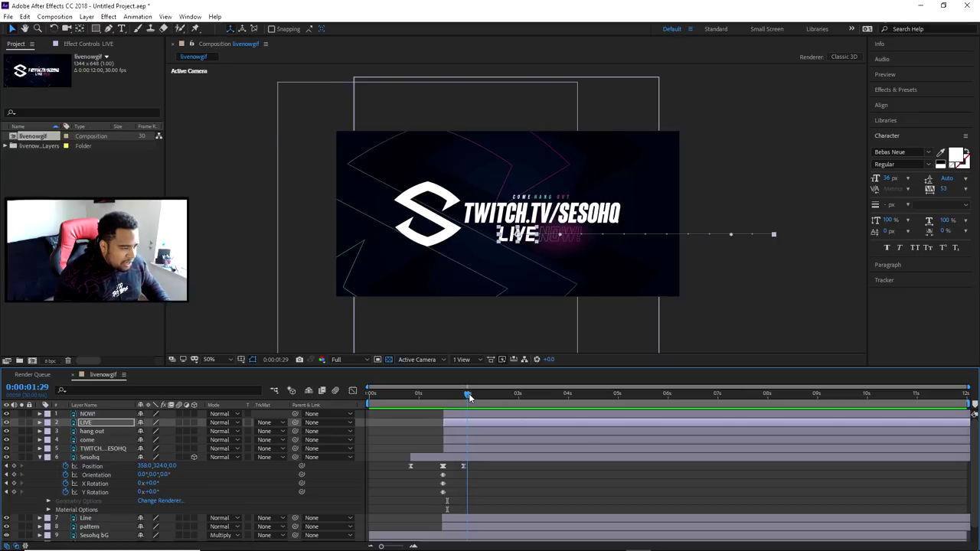
click(455, 394)
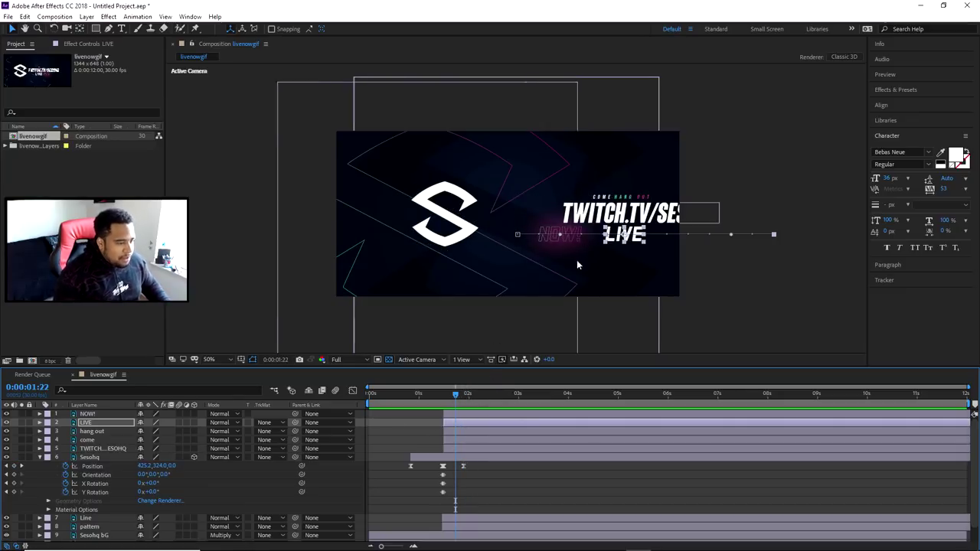
drag(453, 395, 450, 395)
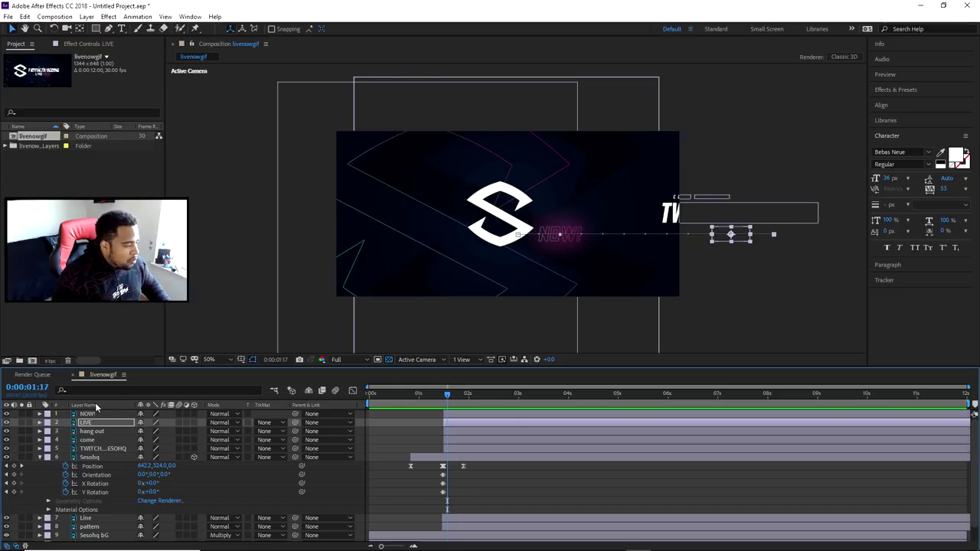
Step: Reveal the text layers' Position keyframes and apply Easy Ease to those of LIVE, hang out, come and TWITCH
click(88, 413)
click(114, 449)
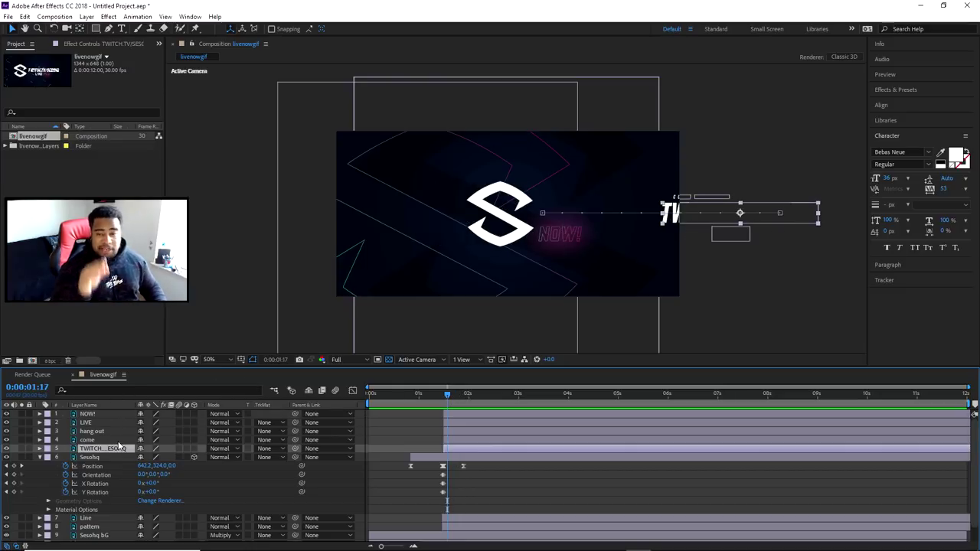
key(p)
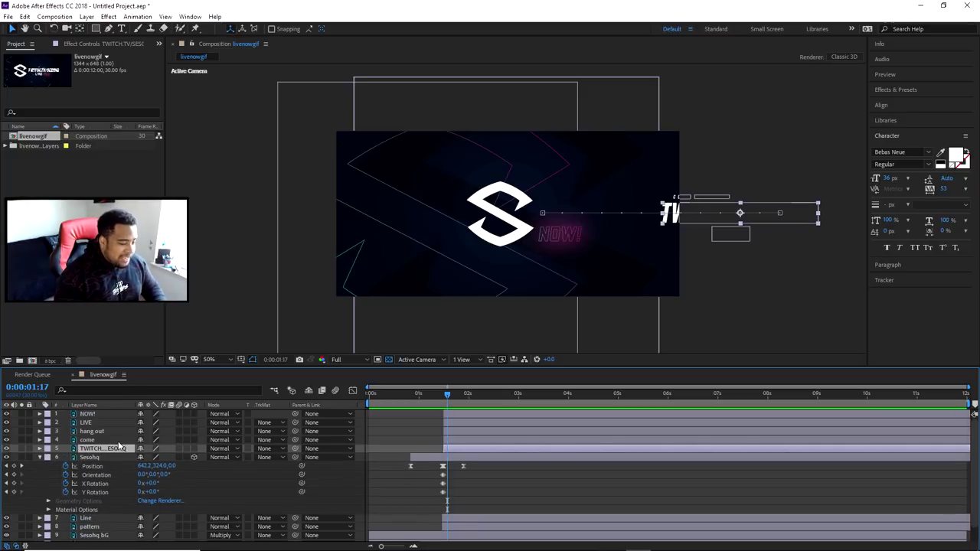
key(u)
key(u)
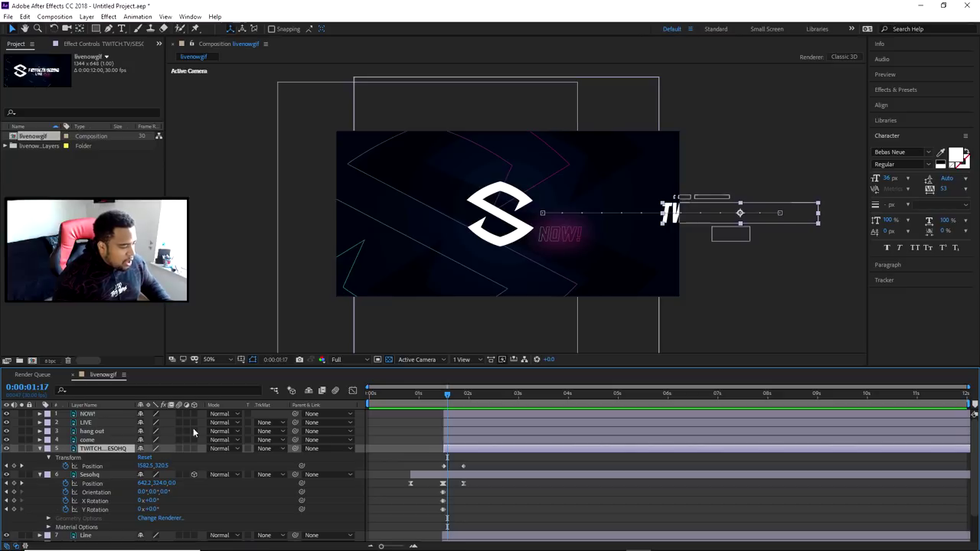
shift+click(460, 416)
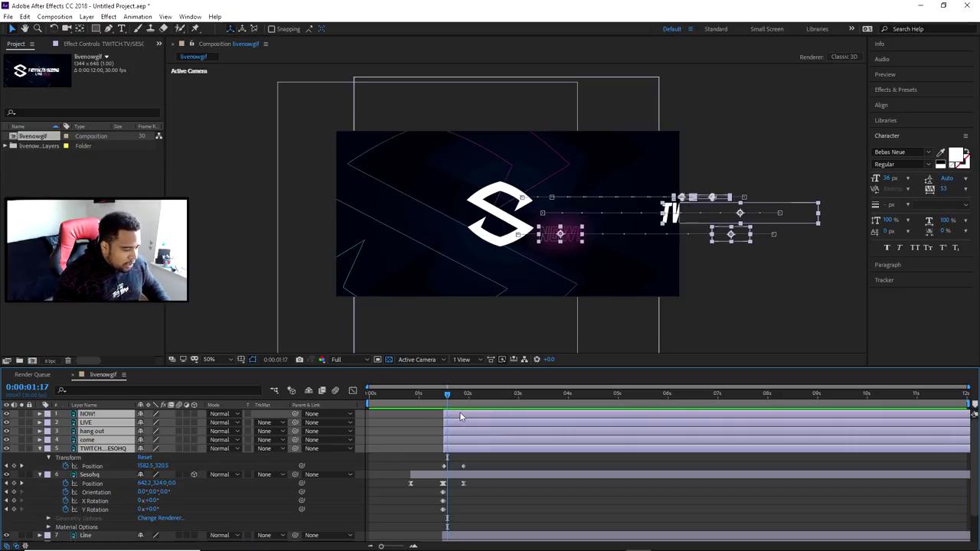
key(u)
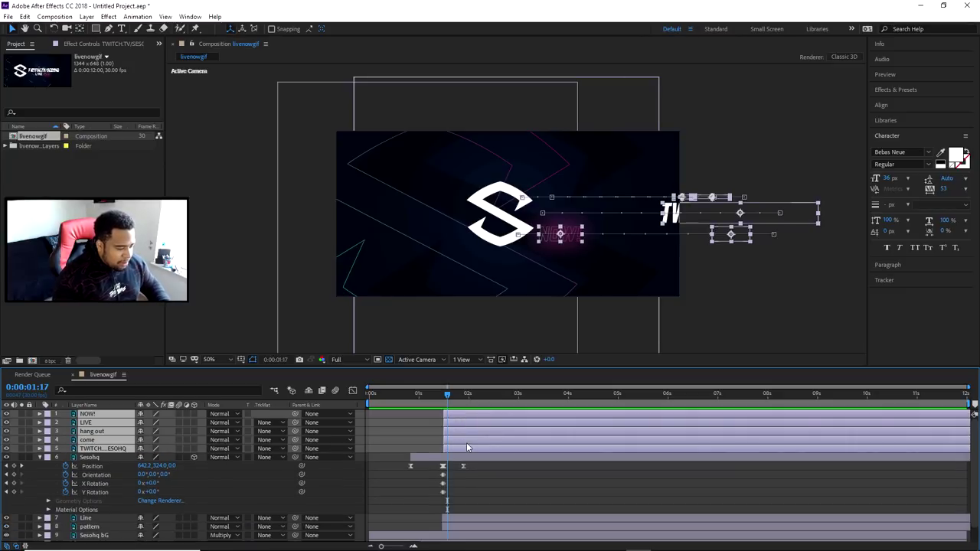
key(p)
drag(494, 442, 464, 489)
right_click(464, 489)
mouse_move(492, 483)
click(629, 418)
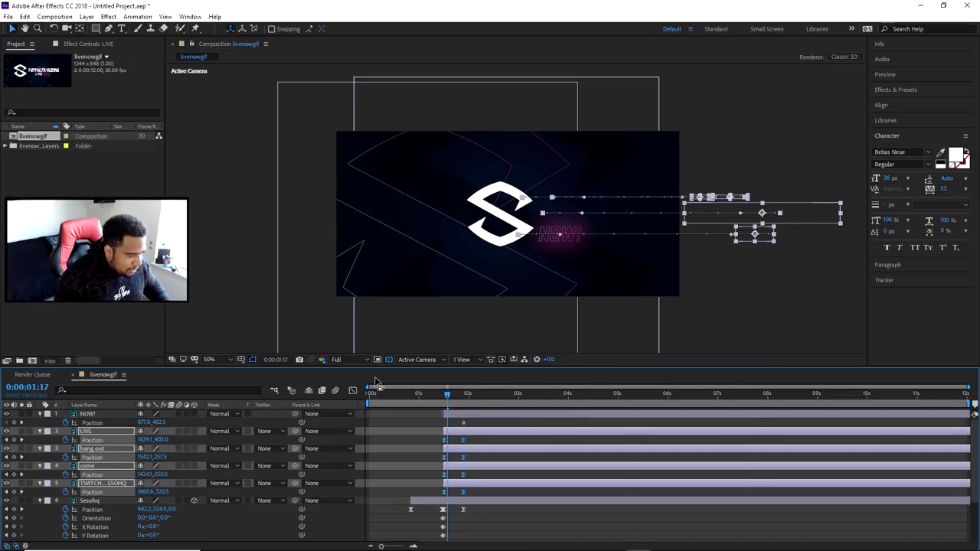
Step: Steepen the eased speed curves of the four sliding text layers in the Graph Editor into a sharper central peak
click(352, 390)
drag(418, 501, 487, 528)
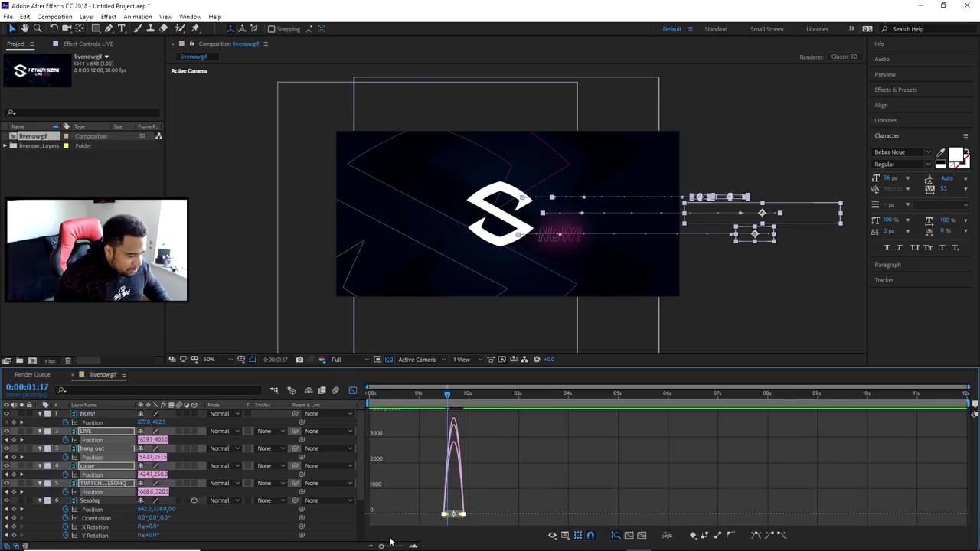
drag(381, 546, 396, 546)
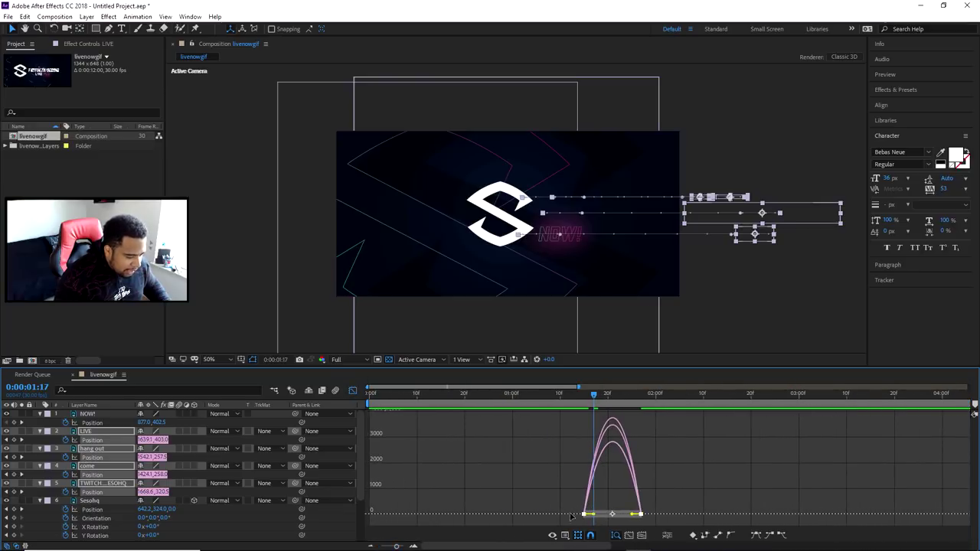
drag(594, 515, 626, 515)
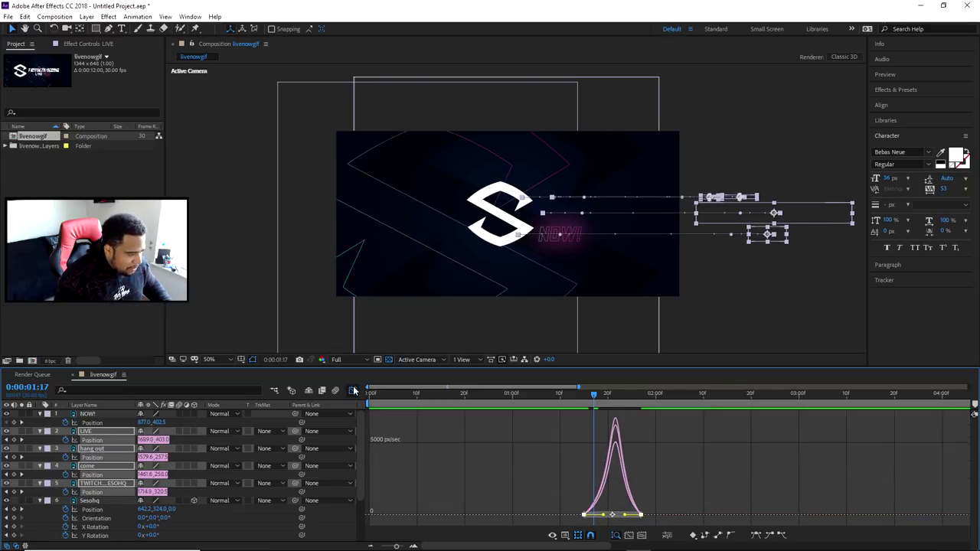
click(352, 390)
drag(395, 545, 380, 546)
Step: Play the animation from the start and check the text slide-in up to about 0:00:01:23
click(375, 394)
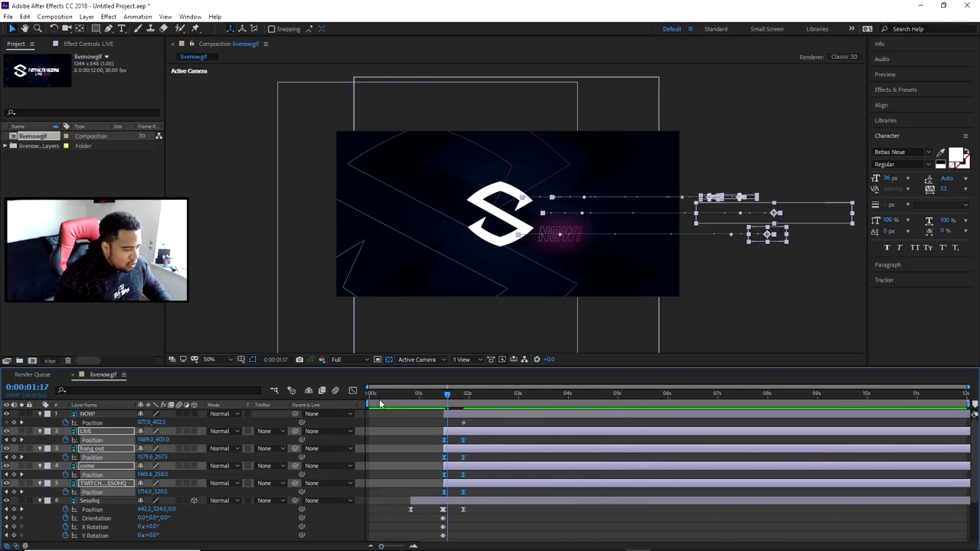
key(space)
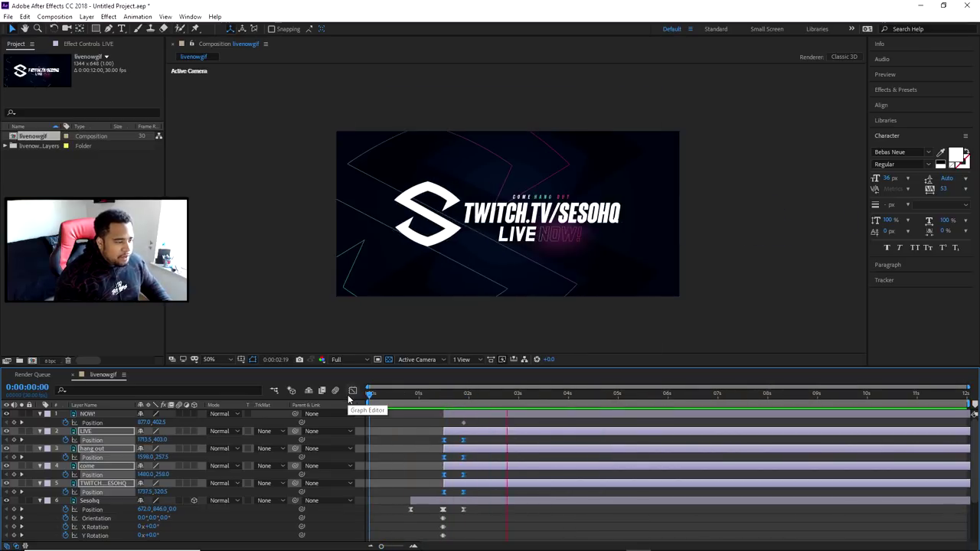
click(433, 395)
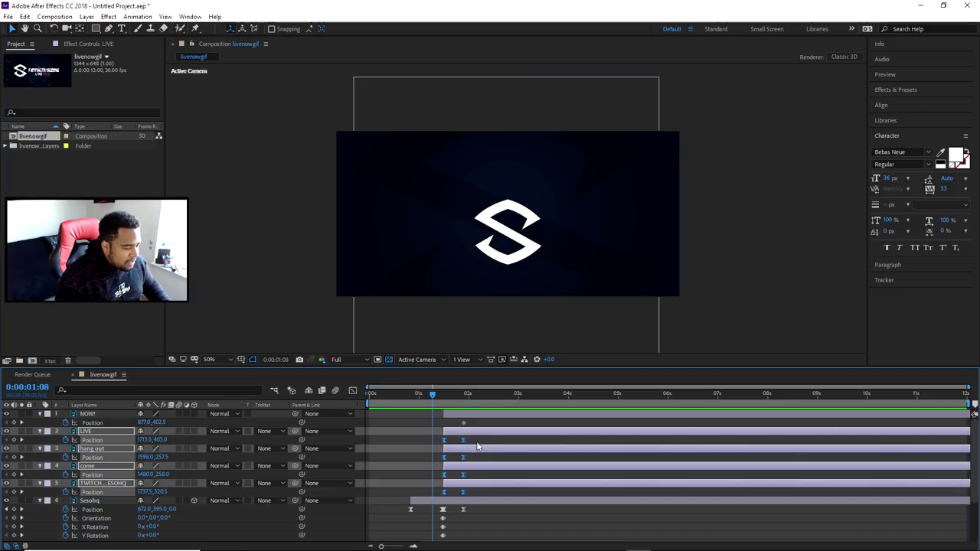
click(477, 445)
click(438, 394)
drag(448, 398, 456, 398)
Step: Delay the LIVE layer's final Position keyframe to about 0:00:02:04 and check its arrival at 0:00:02:05
click(463, 438)
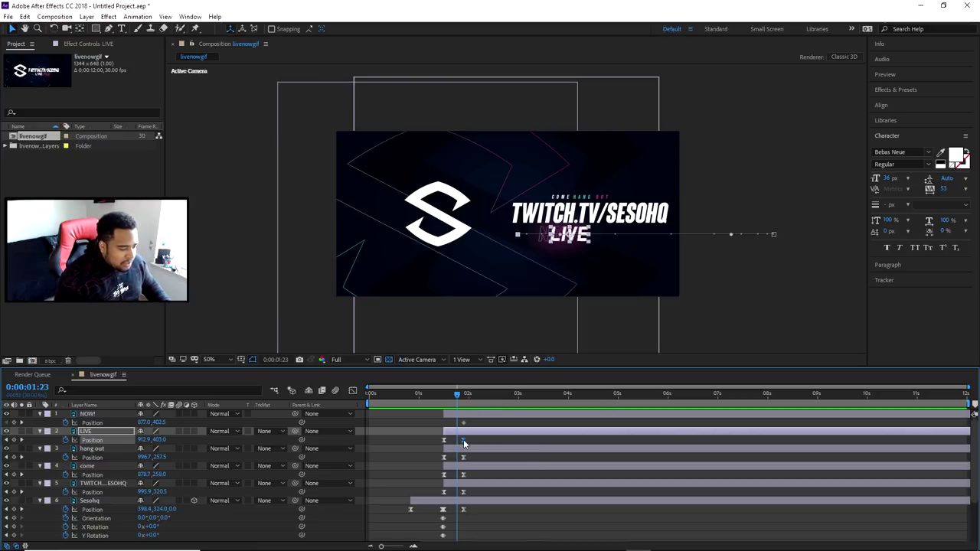
drag(463, 440, 474, 440)
drag(456, 394, 478, 411)
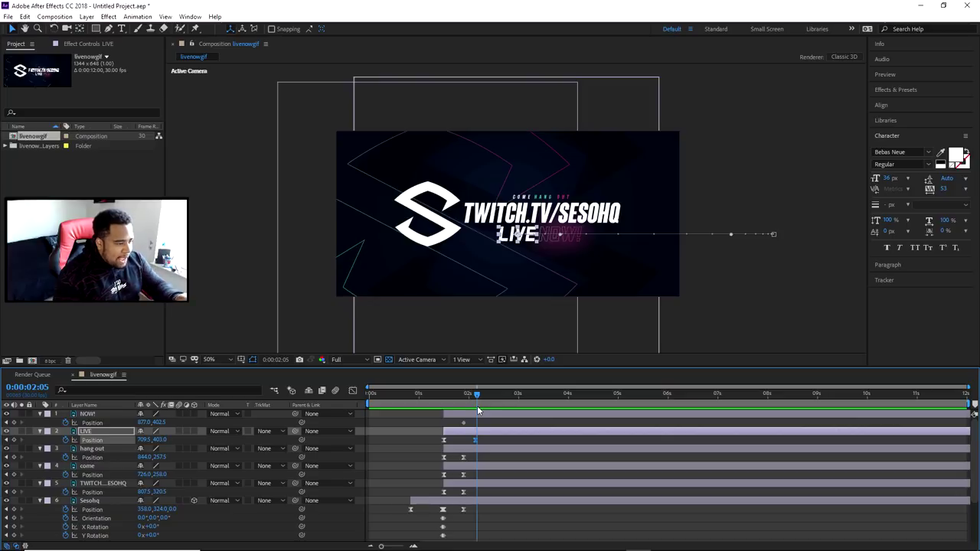
Step: Move the NOW! layer's Position keyframe to 0:00:02:05
click(112, 415)
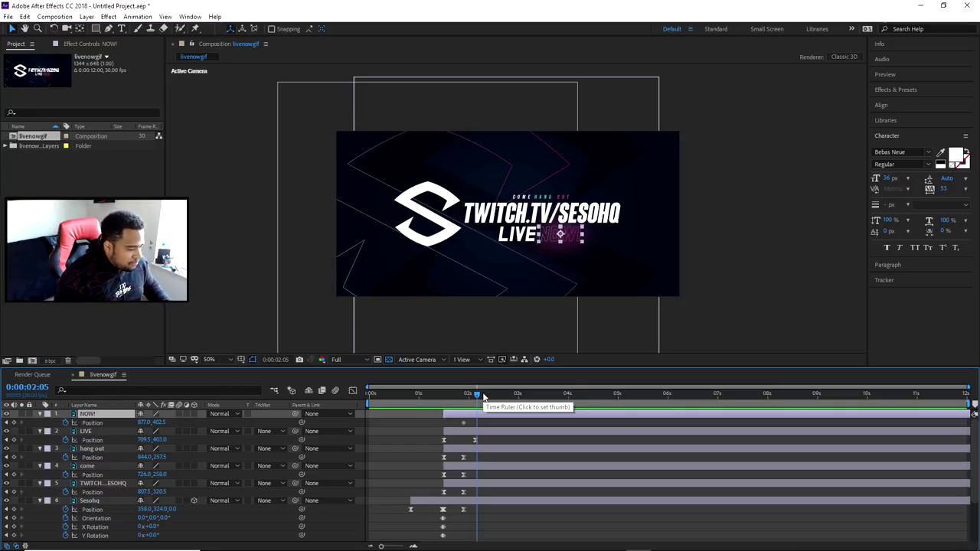
click(465, 424)
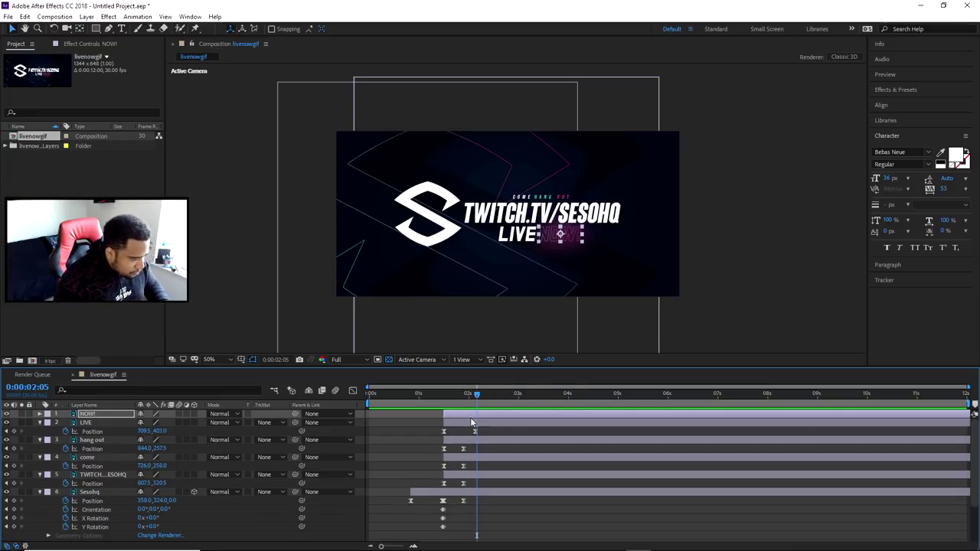
drag(468, 427, 480, 427)
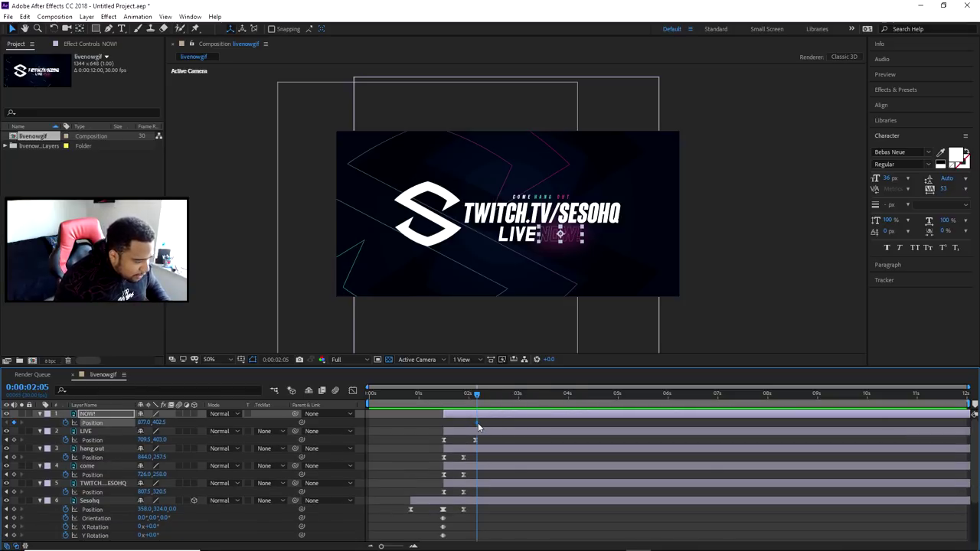
Step: Apply a Linear Wipe to the NOW! layer and keyframe its Transition Completion at 100% at 0:00:02:05
click(108, 16)
mouse_move(206, 290)
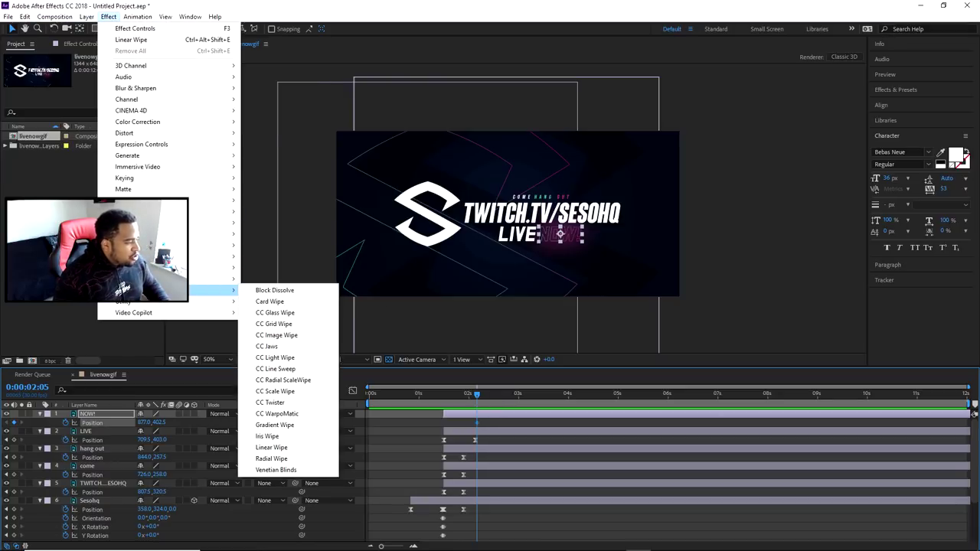
click(271, 447)
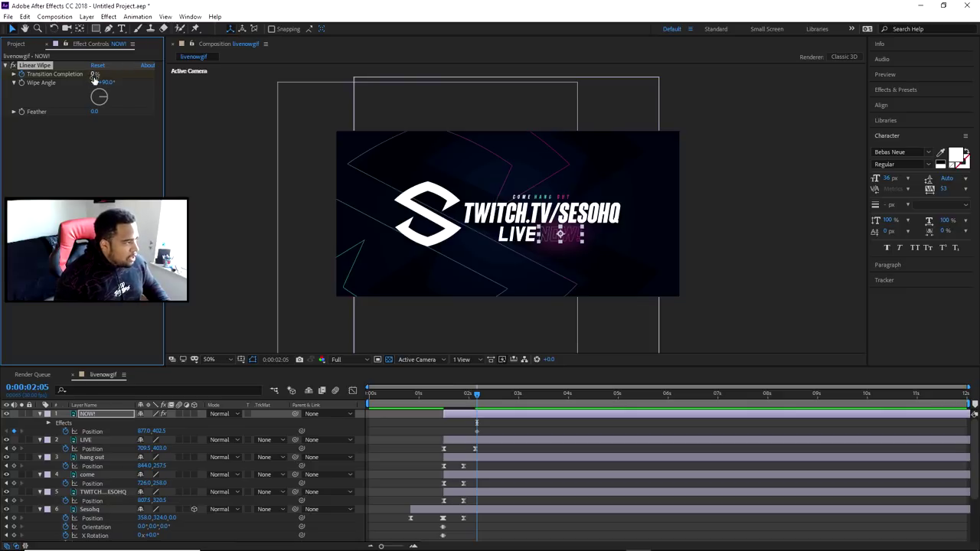
drag(95, 73, 234, 80)
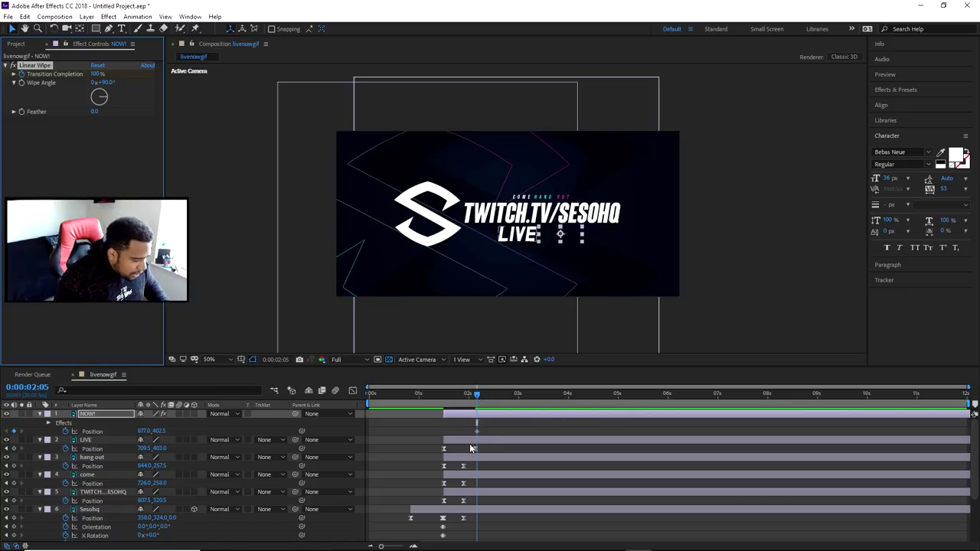
scroll(434, 519, up, 3)
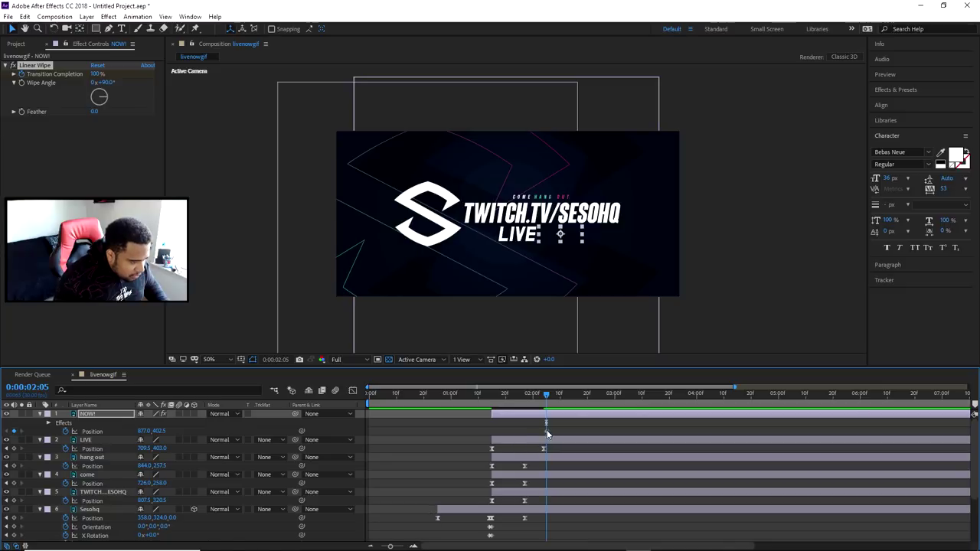
Step: Reveal the NOW! layer's keyframed properties and keyframe its Linear Wipe Transition Completion at 0% at 0:00:02:11
key(u)
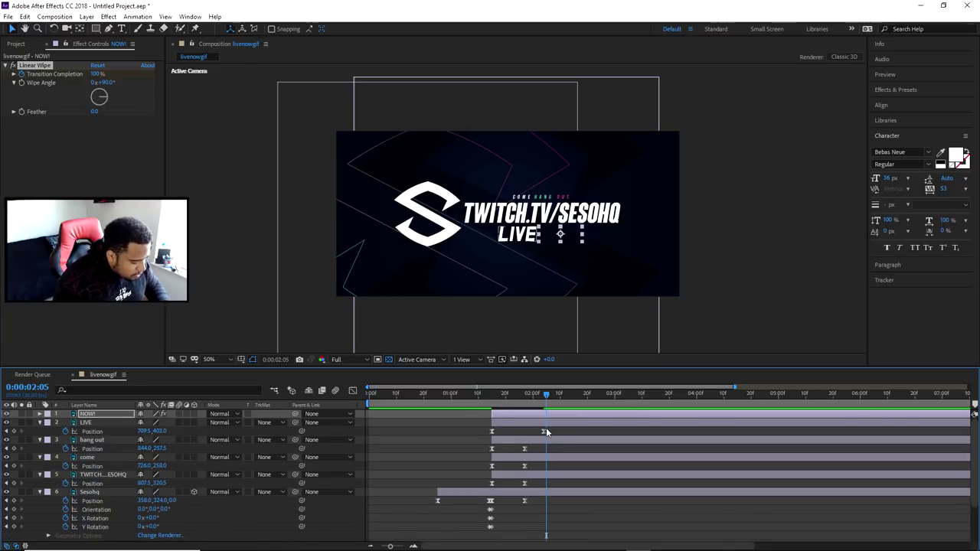
key(u)
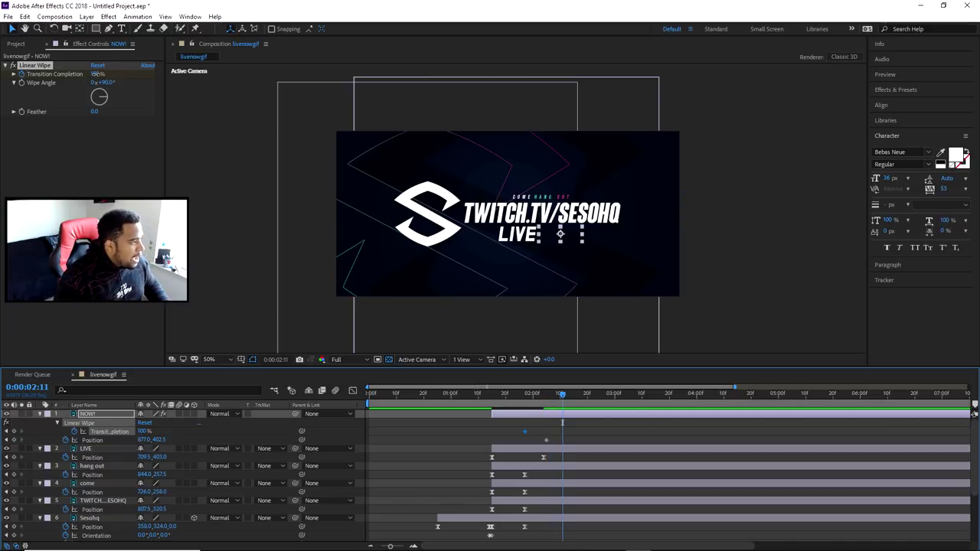
drag(97, 73, 46, 73)
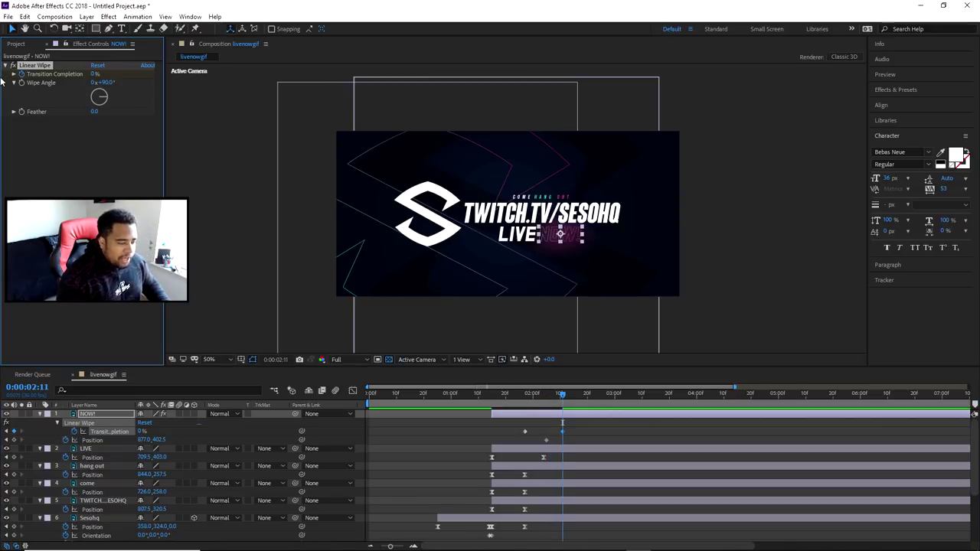
Step: Play the animation from the start of the full timeline and check how NOW! wipes in after LIVE
drag(505, 395, 577, 401)
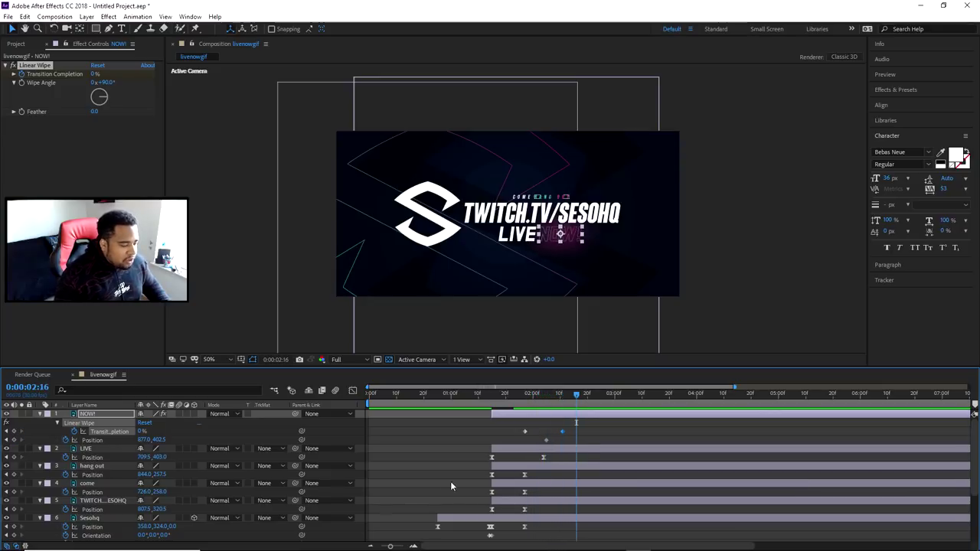
drag(392, 545, 380, 546)
drag(390, 404, 345, 399)
key(space)
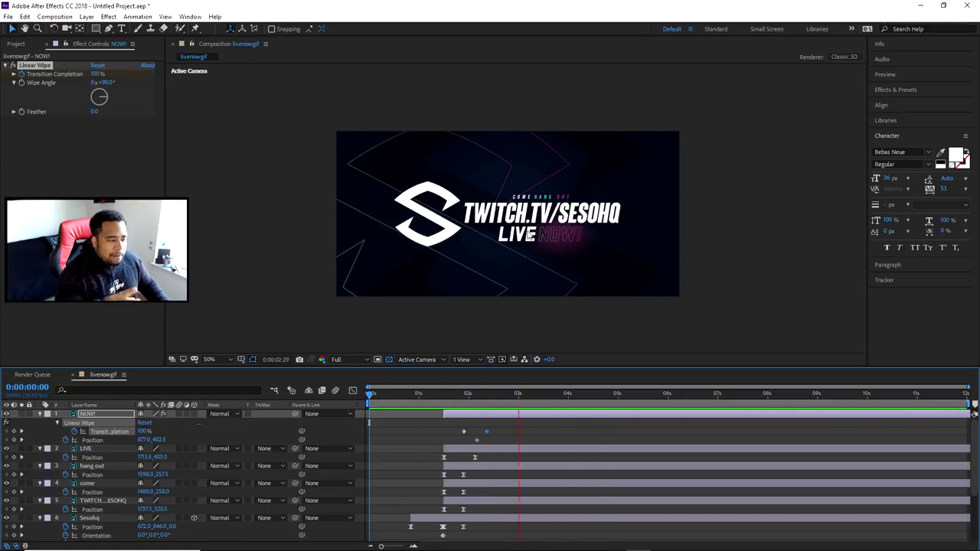
key(space)
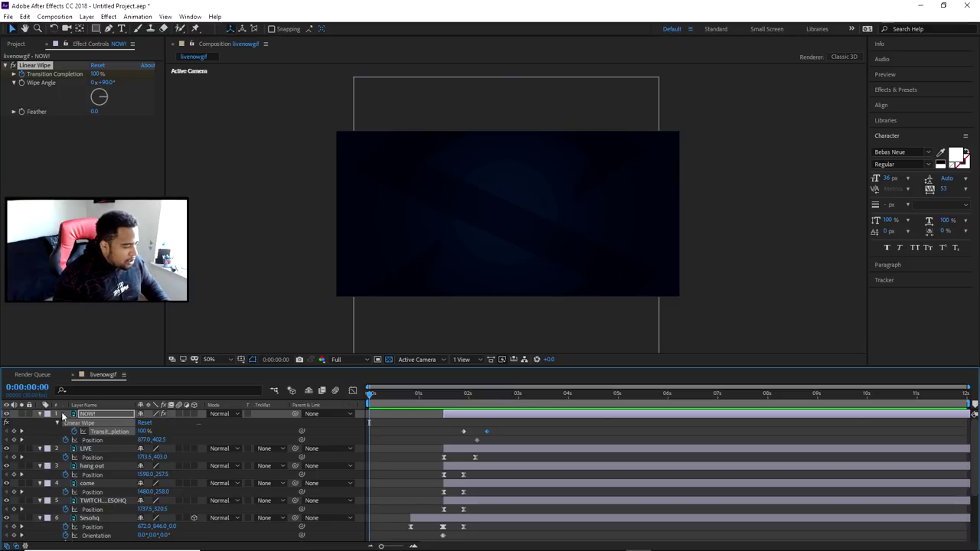
Step: Collapse the expanded properties of the NOW!, LIVE, hang out, come, Twitch text and Sesohq layers
click(39, 415)
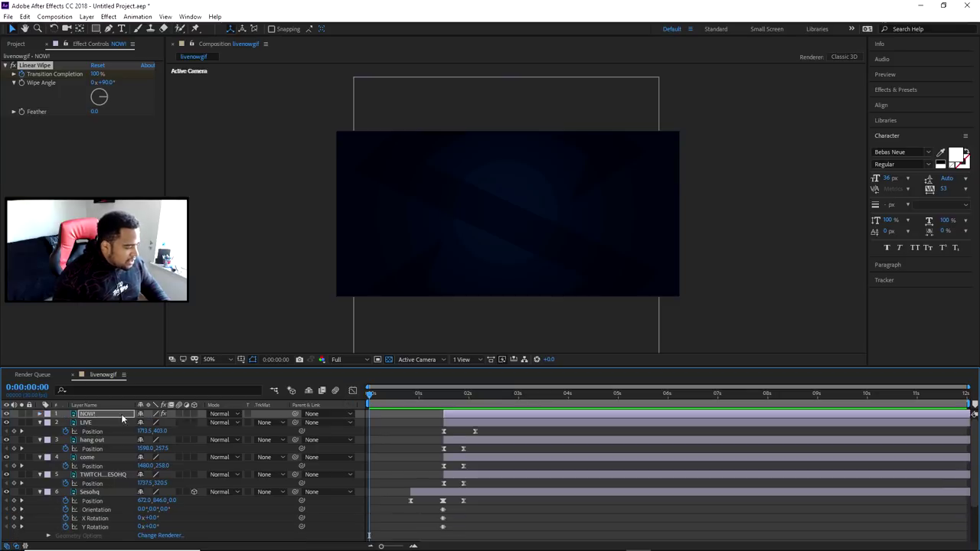
click(40, 423)
click(40, 431)
click(40, 439)
click(40, 448)
click(40, 457)
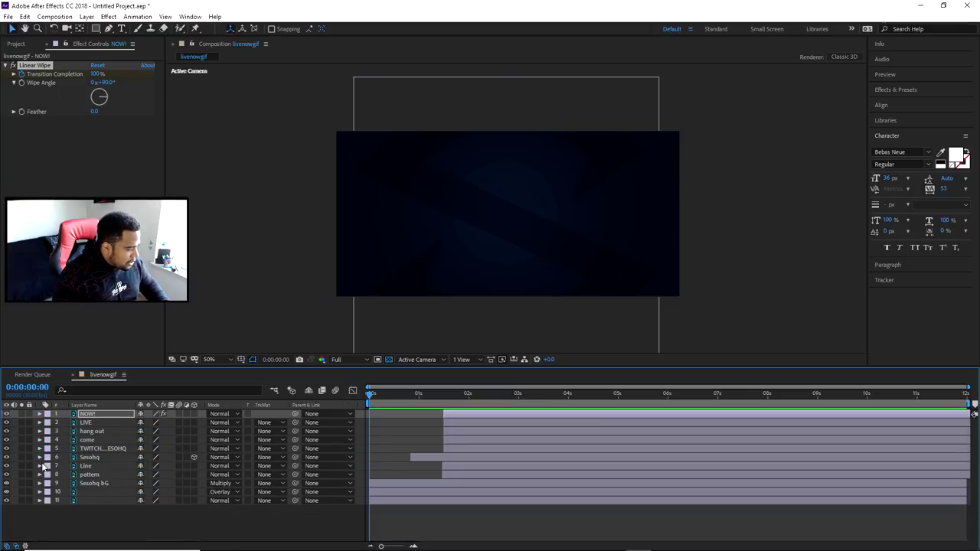
Step: Shift the Line layer earlier in time so that it starts at 0:00:01:00
click(114, 503)
click(88, 457)
click(82, 475)
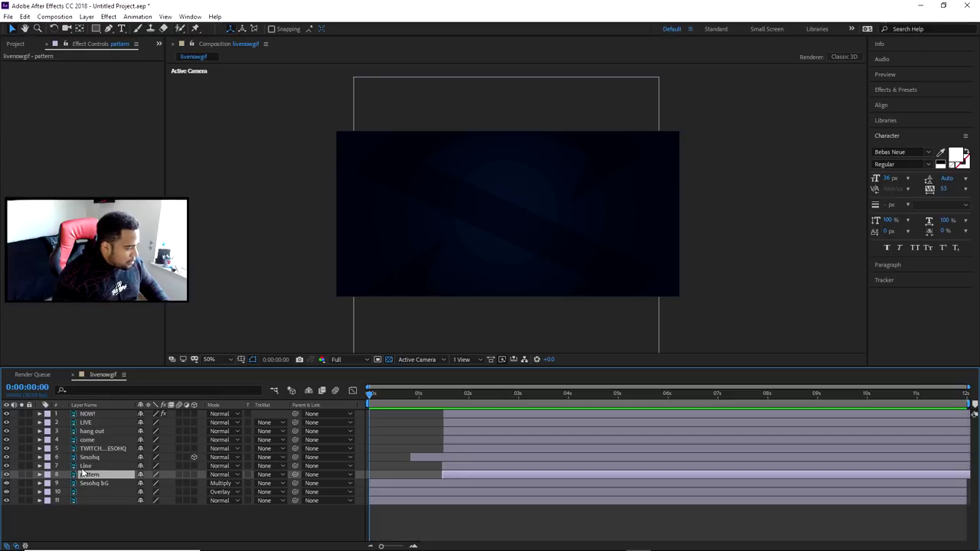
key(ctrl+Up)
drag(391, 396, 442, 399)
drag(462, 465, 438, 465)
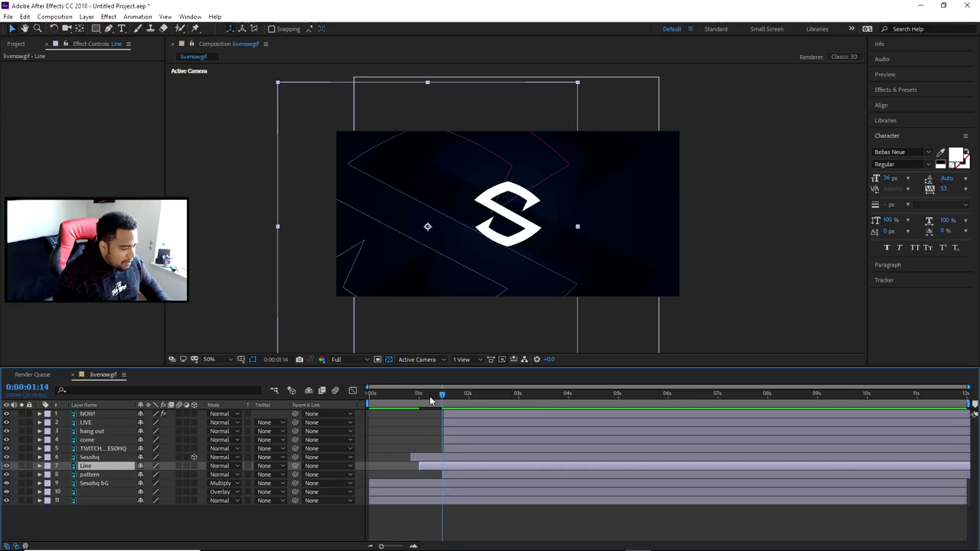
drag(431, 400, 420, 397)
drag(434, 465, 434, 465)
Step: Apply a Linear Wipe to the Line layer with a 137° wipe angle and keyframe Transition Completion at 100% at 0:00:01:00
click(108, 16)
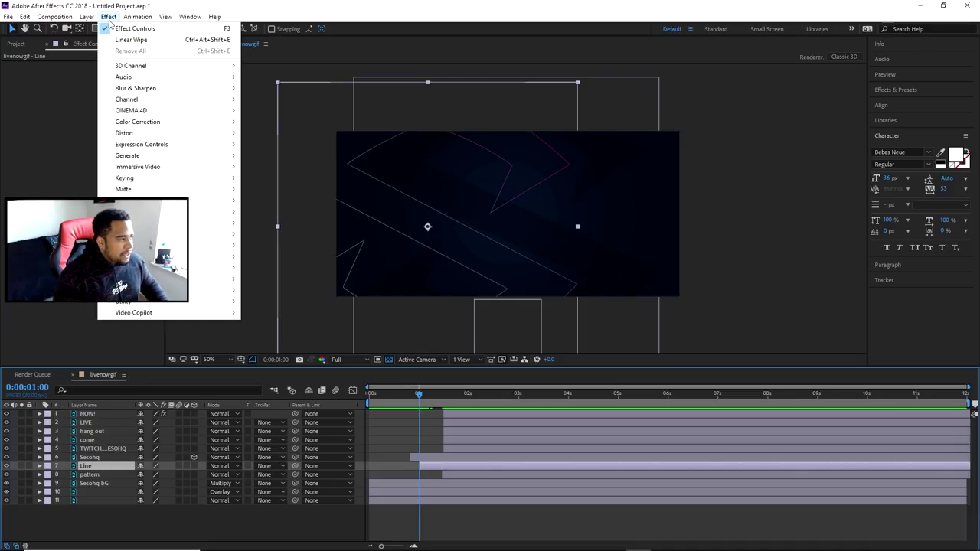
mouse_move(218, 291)
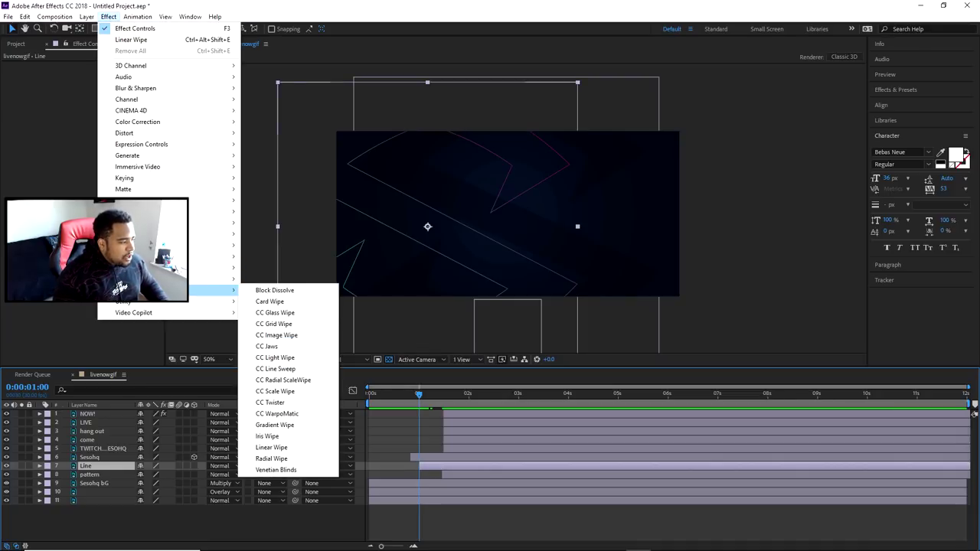
click(271, 447)
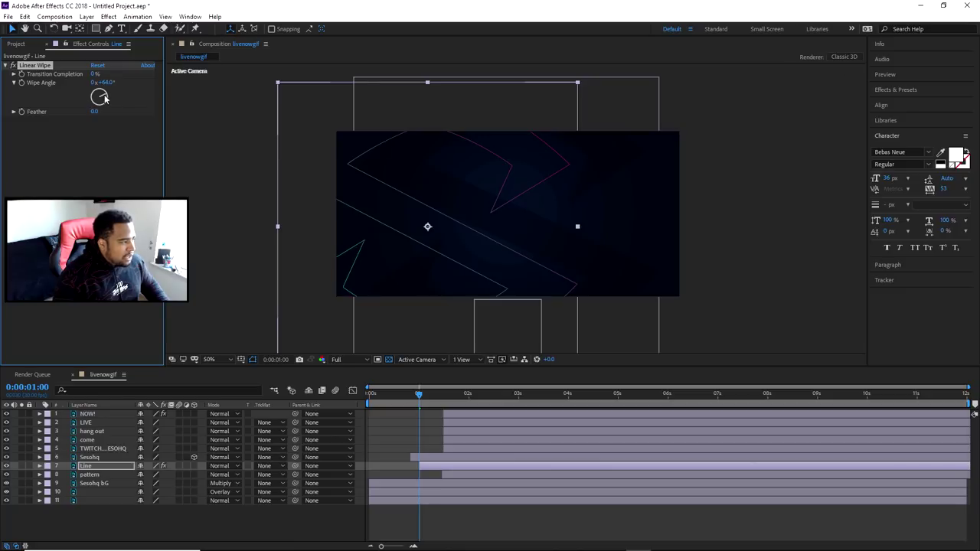
drag(105, 97, 115, 73)
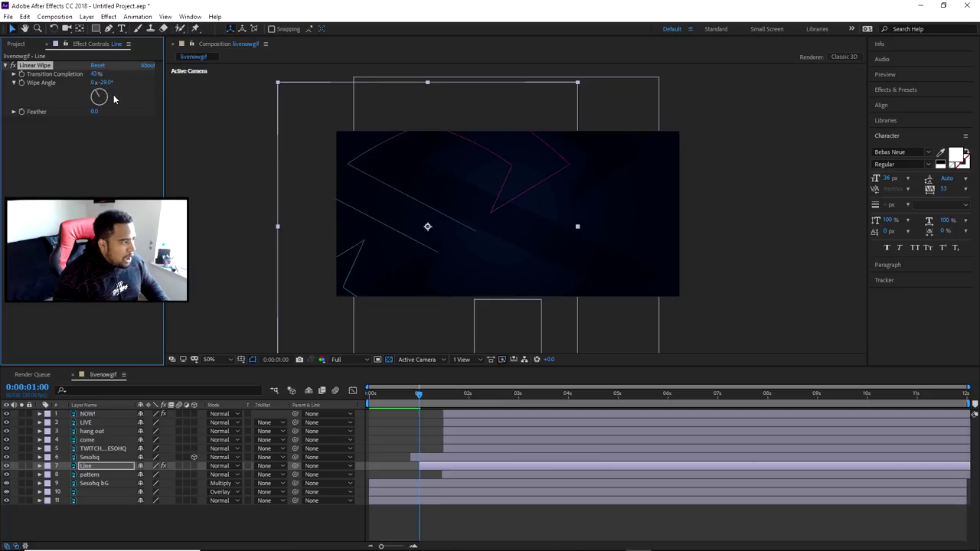
drag(105, 107, 156, 77)
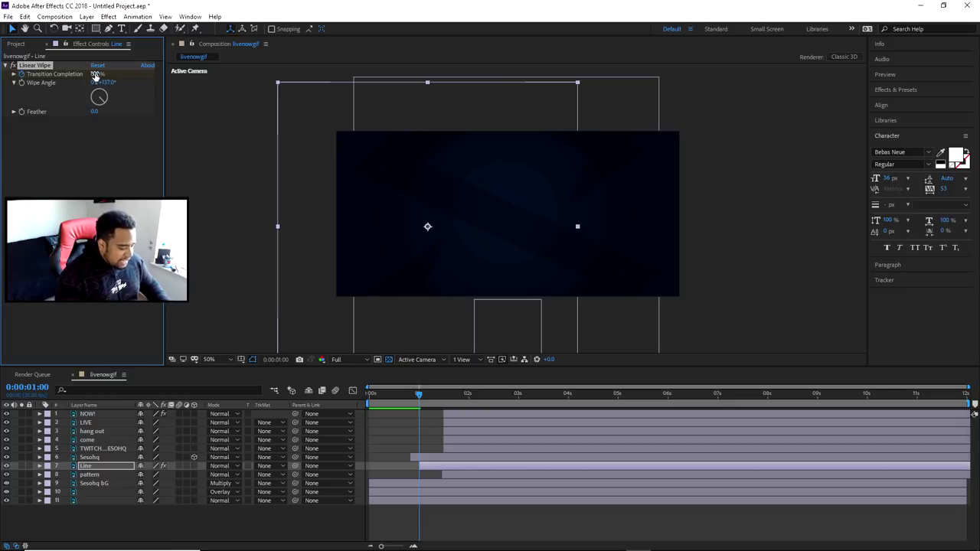
Step: Reveal the Line layer's wipe keyframe and keyframe its Transition Completion at 0% at 0:00:01:20
key(u)
drag(428, 396, 454, 398)
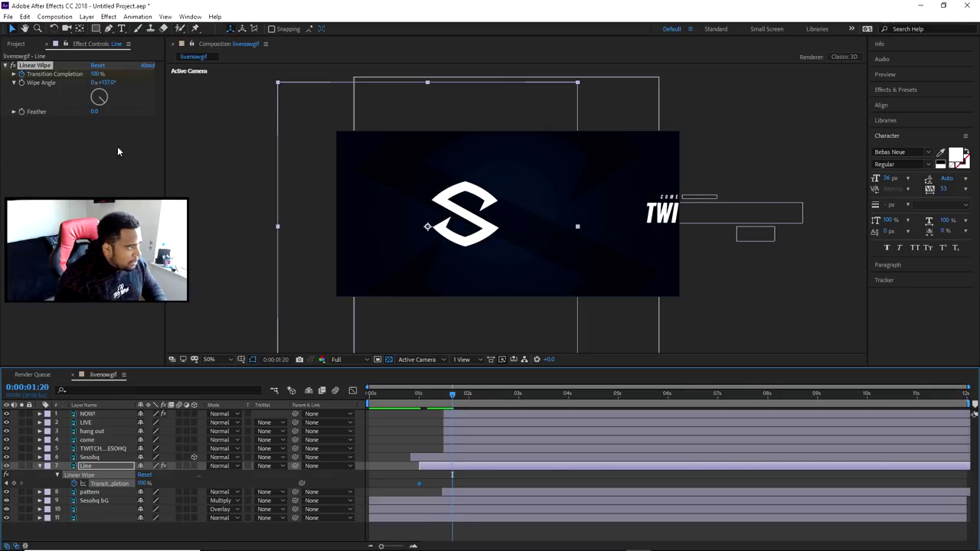
drag(97, 73, 69, 73)
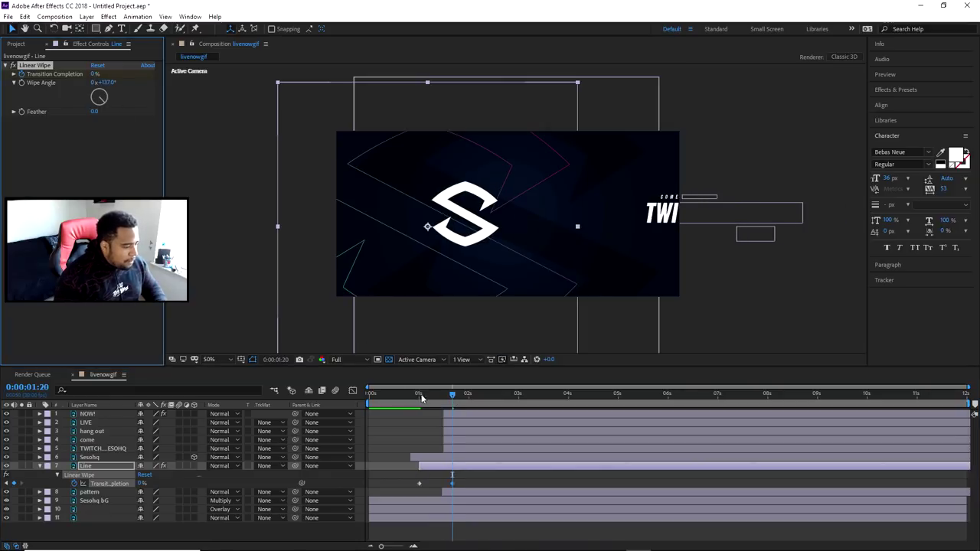
Step: Play the animation from the start to check the line wipe, and scrub ahead to 0:00:10:00
key(Home)
key(space)
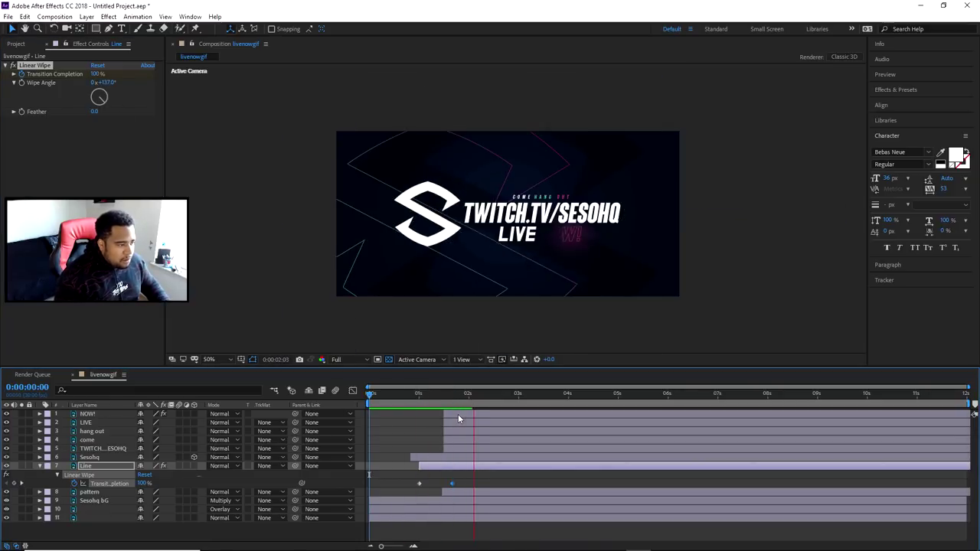
mouse_move(458, 405)
mouse_down()
mouse_move(401, 405)
mouse_move(452, 406)
mouse_move(429, 394)
mouse_move(373, 398)
mouse_move(561, 404)
mouse_up()
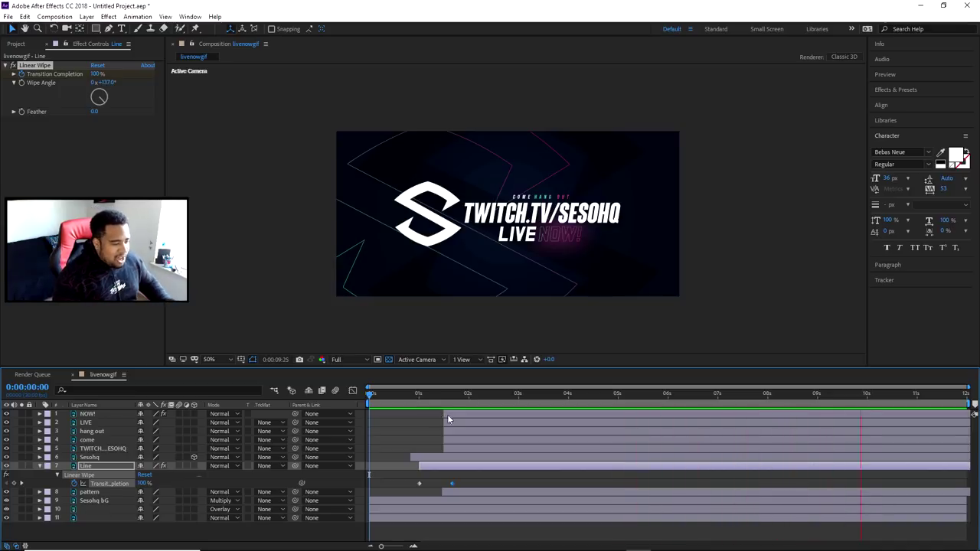
key(space)
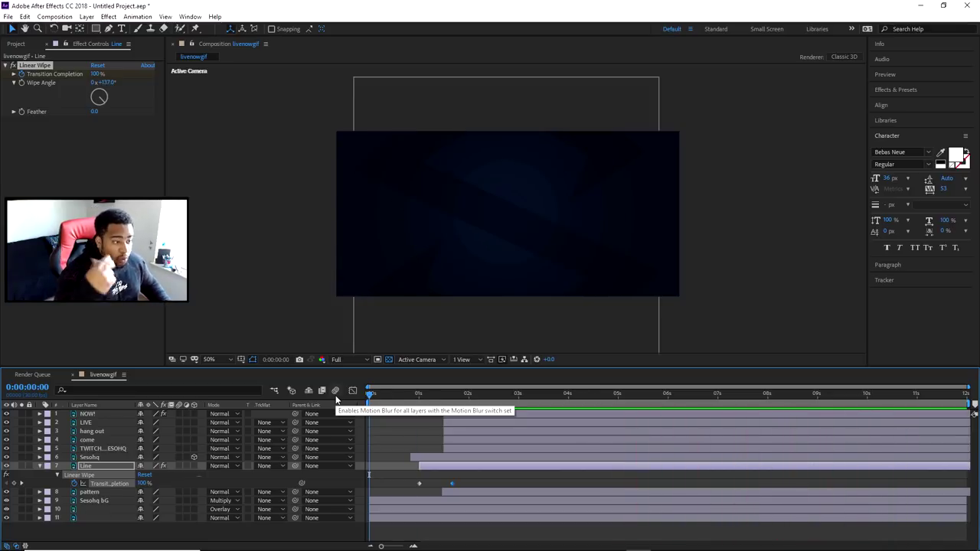
key(space)
key(space)
click(373, 390)
key(space)
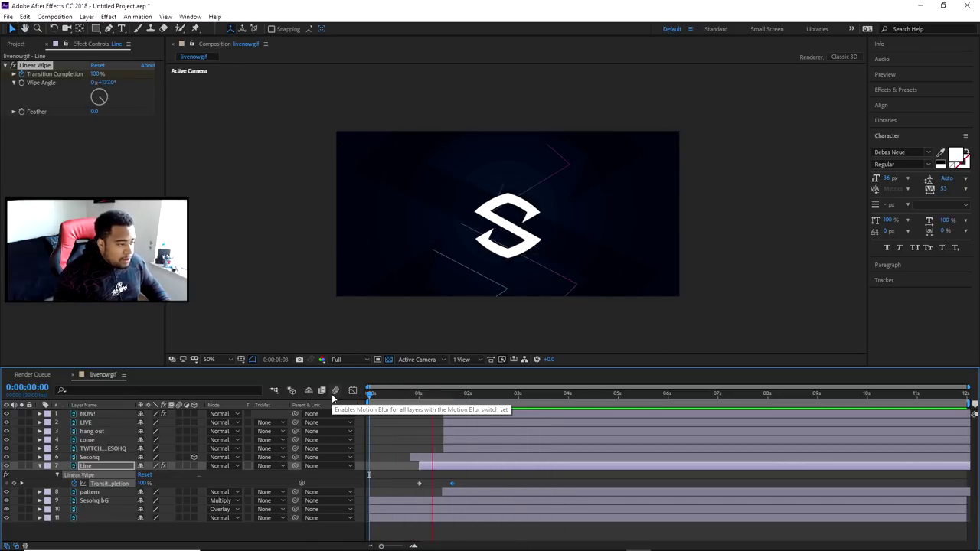
key(space)
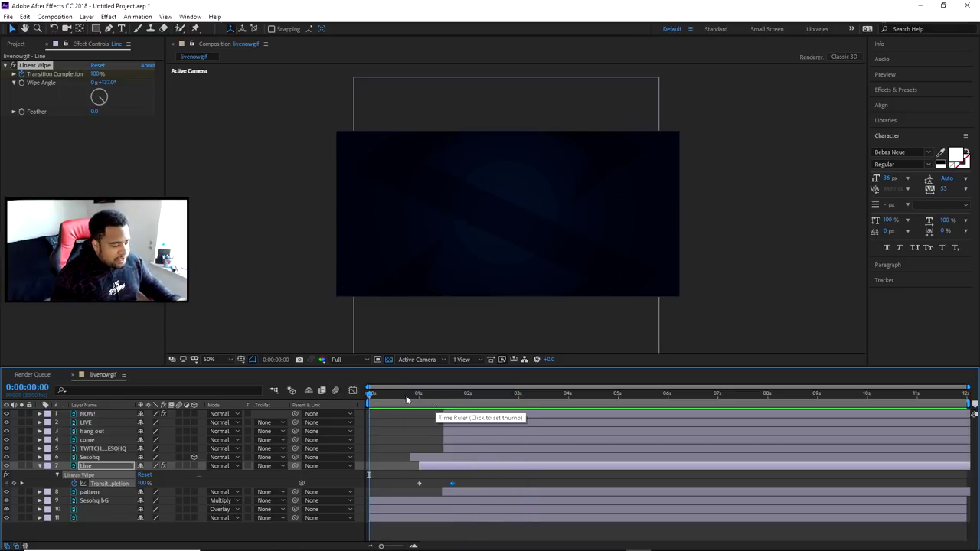
drag(369, 393, 496, 405)
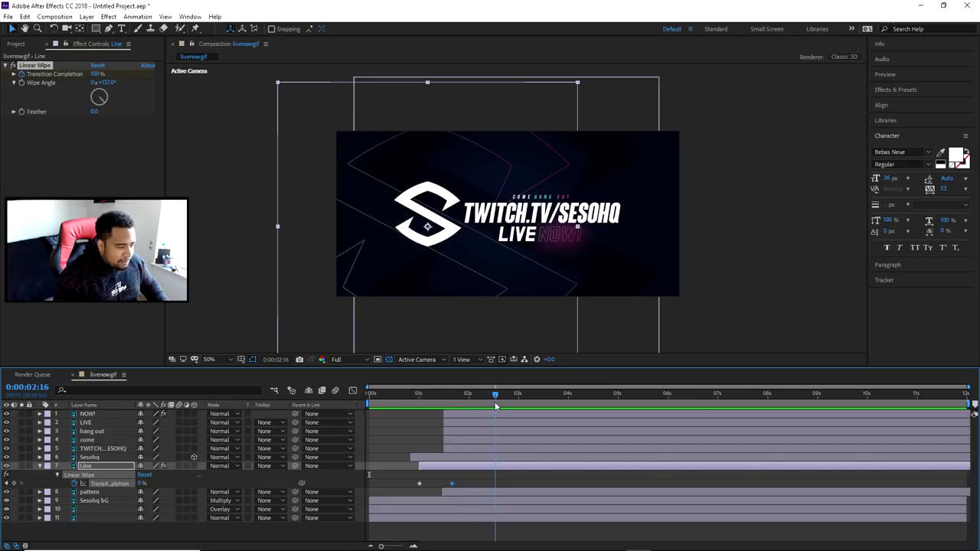
drag(516, 404, 814, 407)
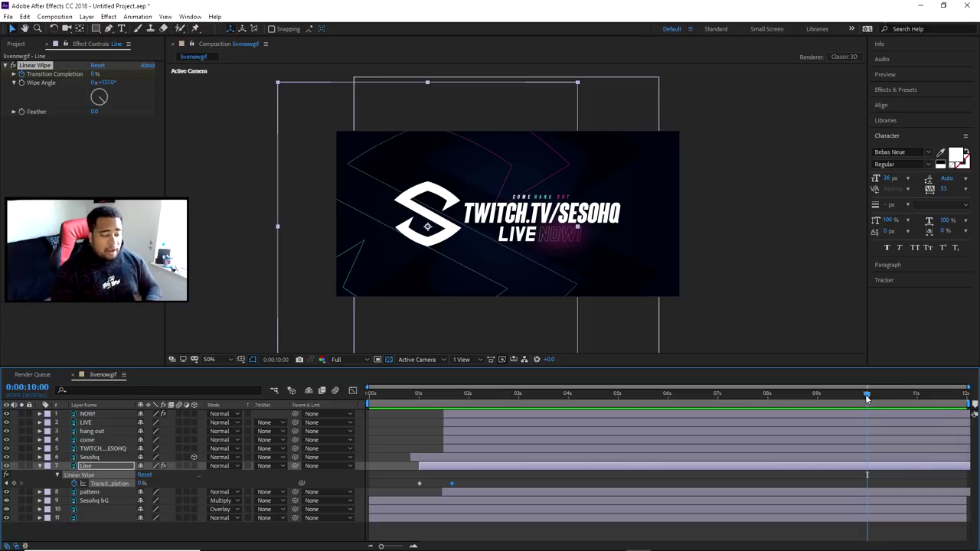
Step: Pre-compose the layers from NOW! down to pattern into Pre-comp 1, moving all attributes into the new composition
click(40, 466)
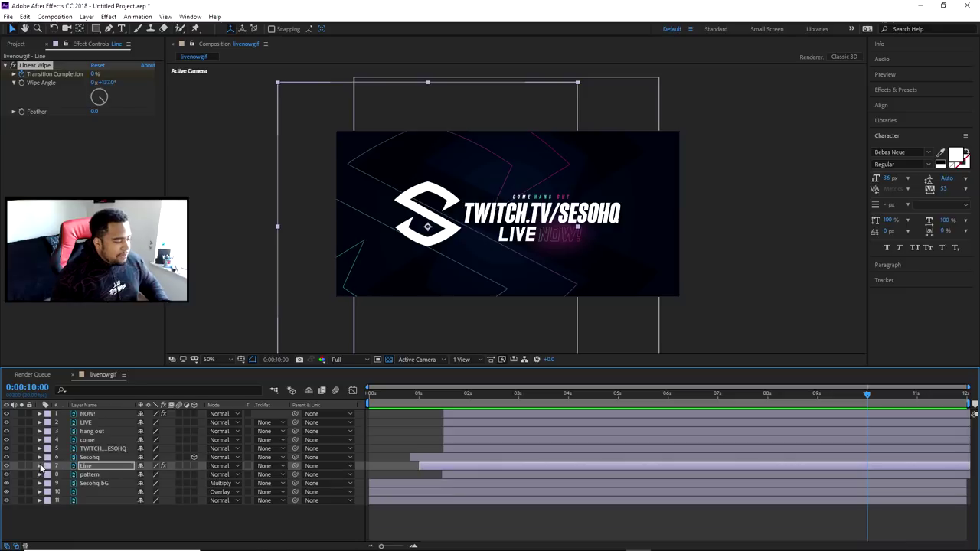
click(87, 414)
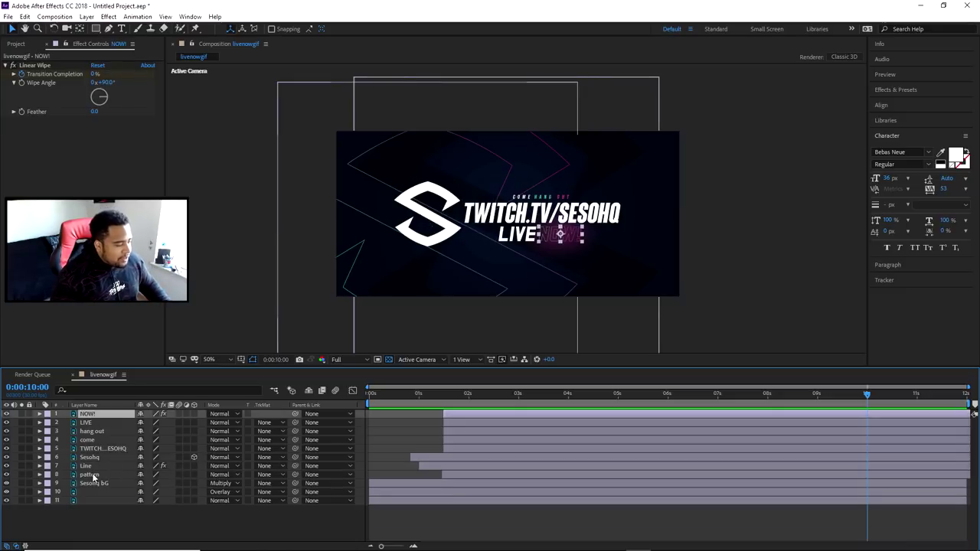
shift+click(108, 475)
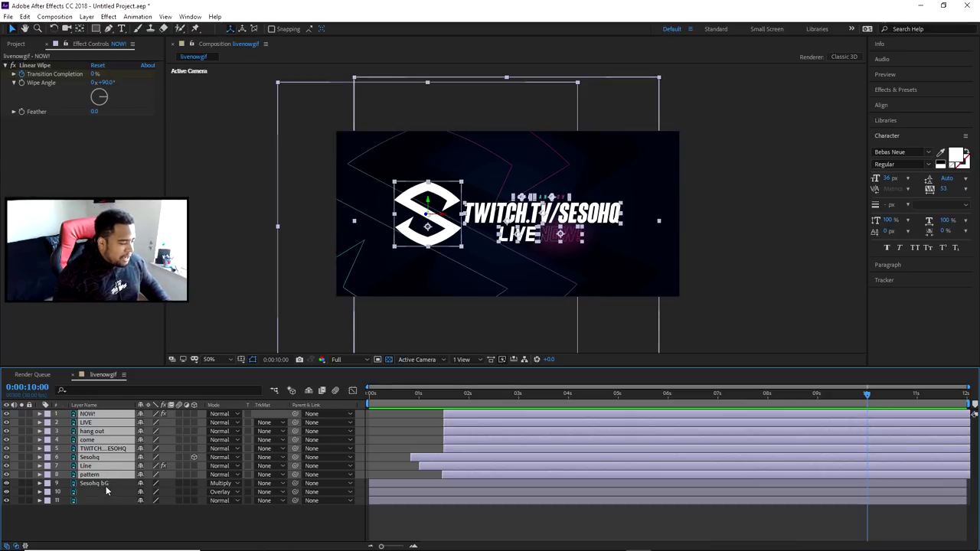
right_click(115, 417)
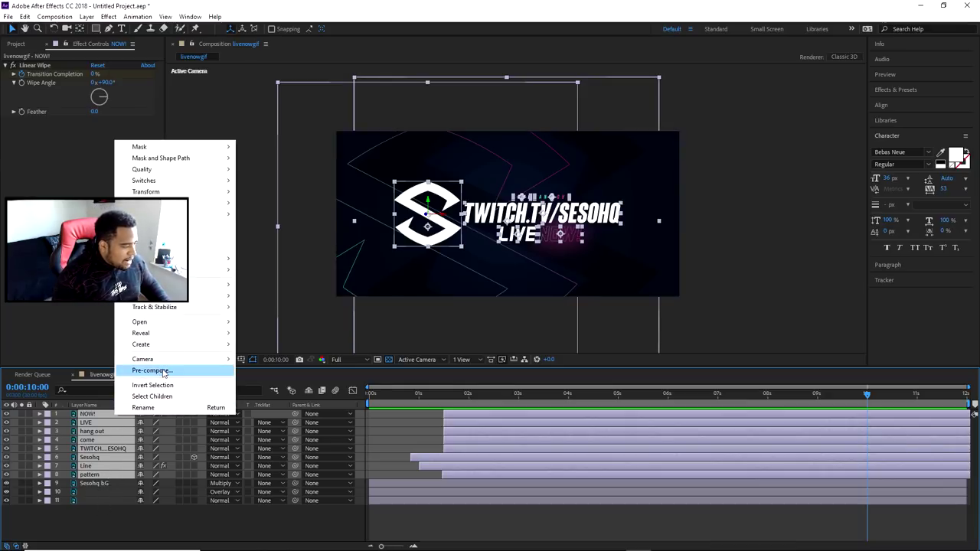
click(163, 371)
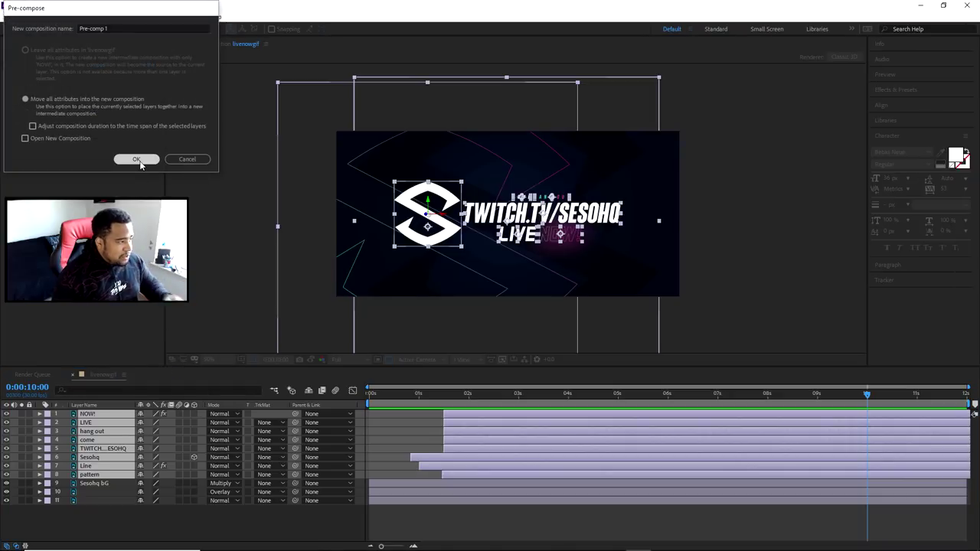
click(142, 158)
Step: Scrub the pre-composed animation, open Pre-comp 1 and inspect its layers up to about 0:00:01:21
click(463, 395)
drag(462, 396, 420, 395)
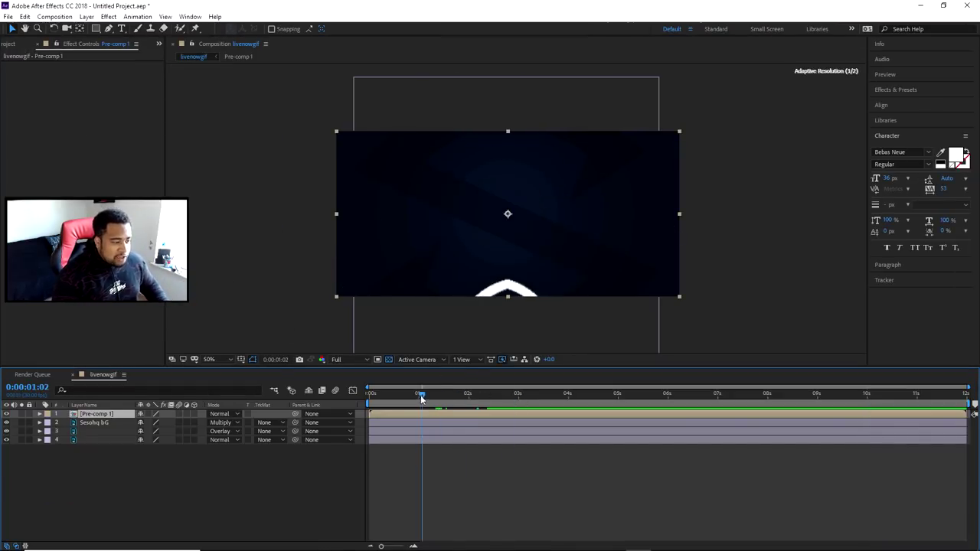
double_click(100, 415)
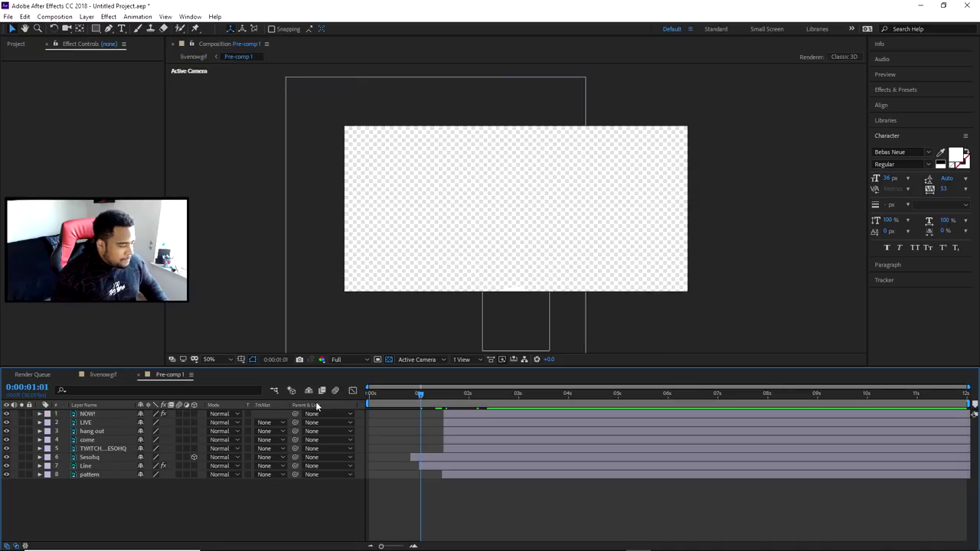
drag(388, 394, 455, 395)
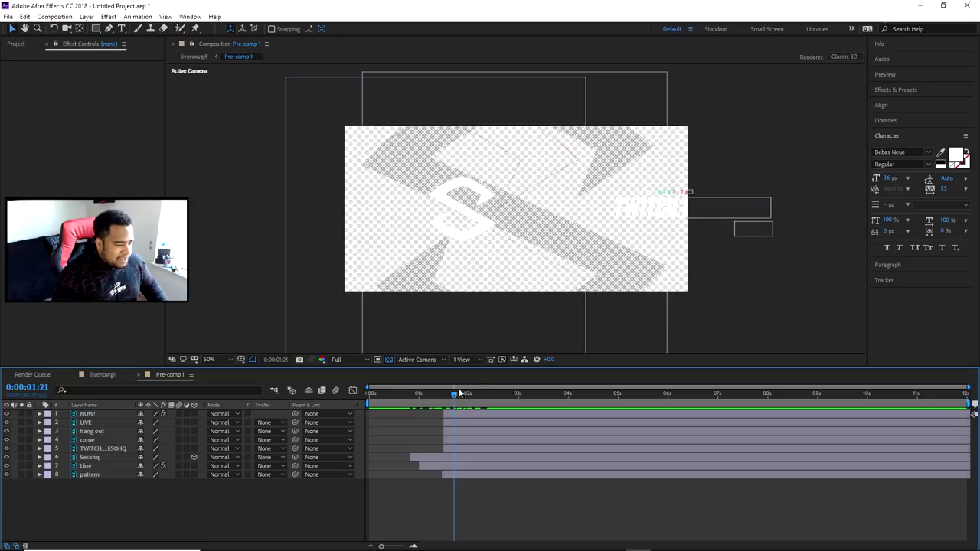
Step: Toggle the transparency grid in Pre-comp 1 to compare its layers on a black and a transparent background
click(389, 360)
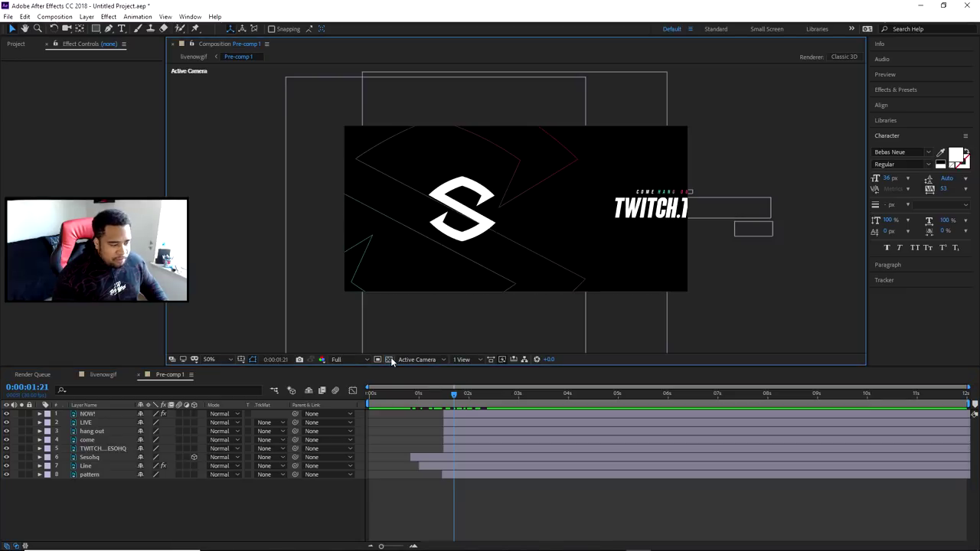
click(390, 358)
click(391, 358)
click(391, 358)
Step: Return to the livenowgif composition and set the current time to 0:00:10:00
click(104, 375)
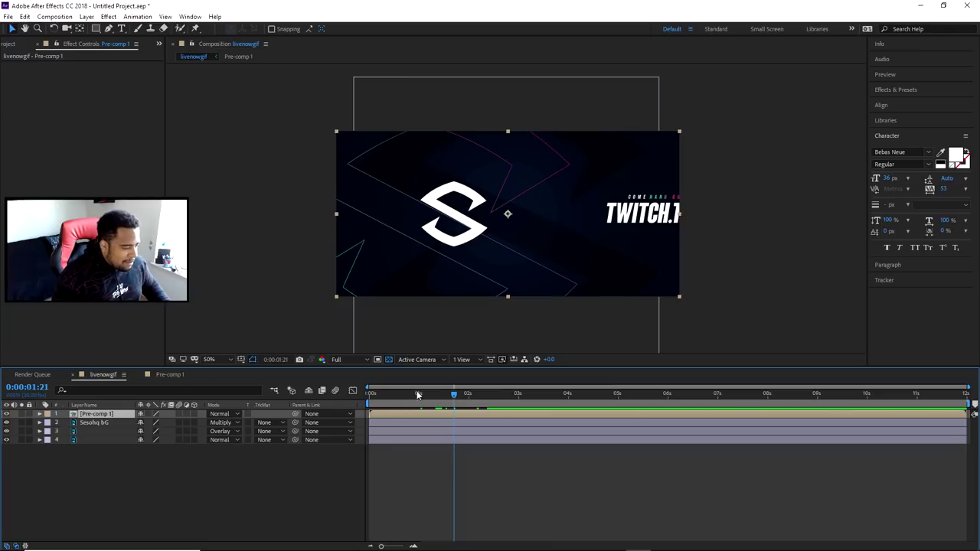
drag(467, 395, 865, 401)
drag(866, 401, 868, 401)
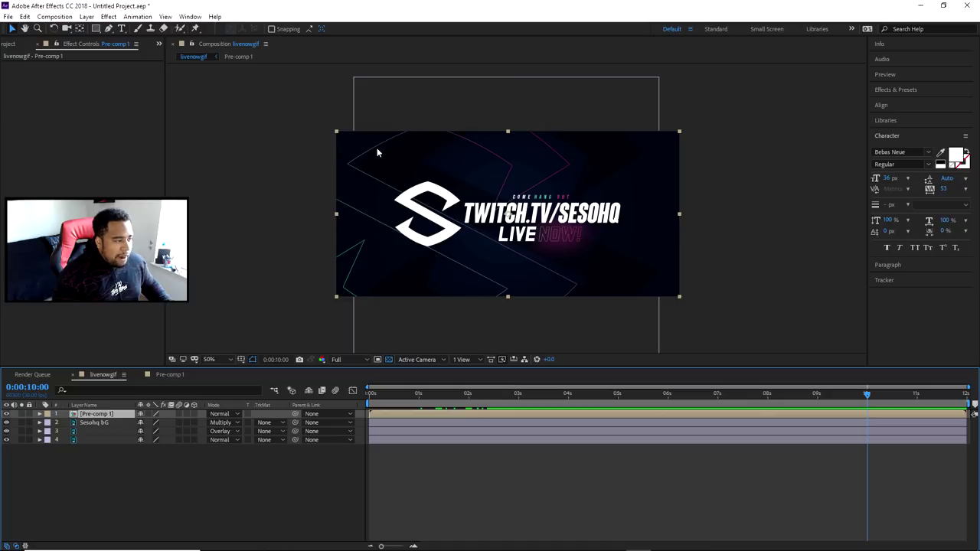
Step: Apply Linear Wipe to Pre-comp 1 with a 40° wipe angle and keyframe Transition Completion at 0% at 0:00:10:00
click(108, 16)
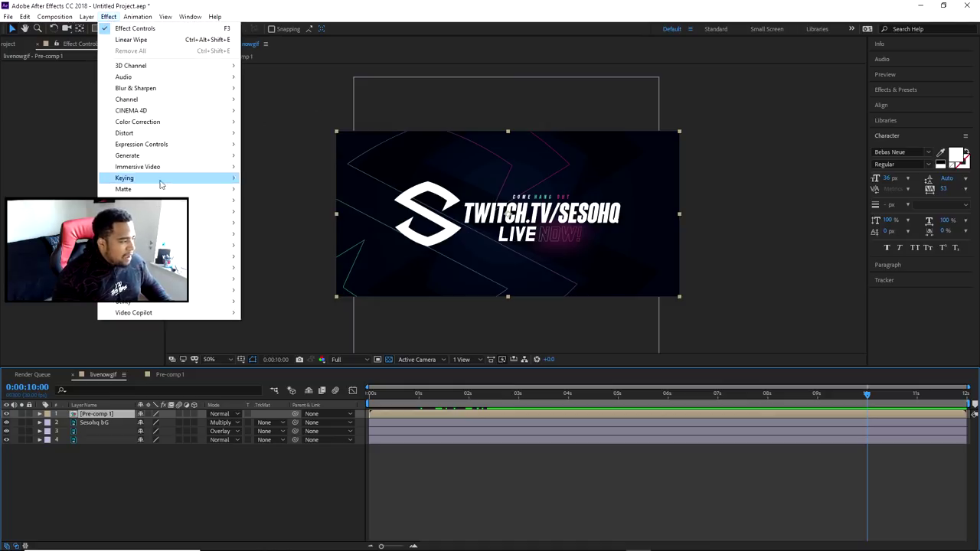
mouse_move(218, 290)
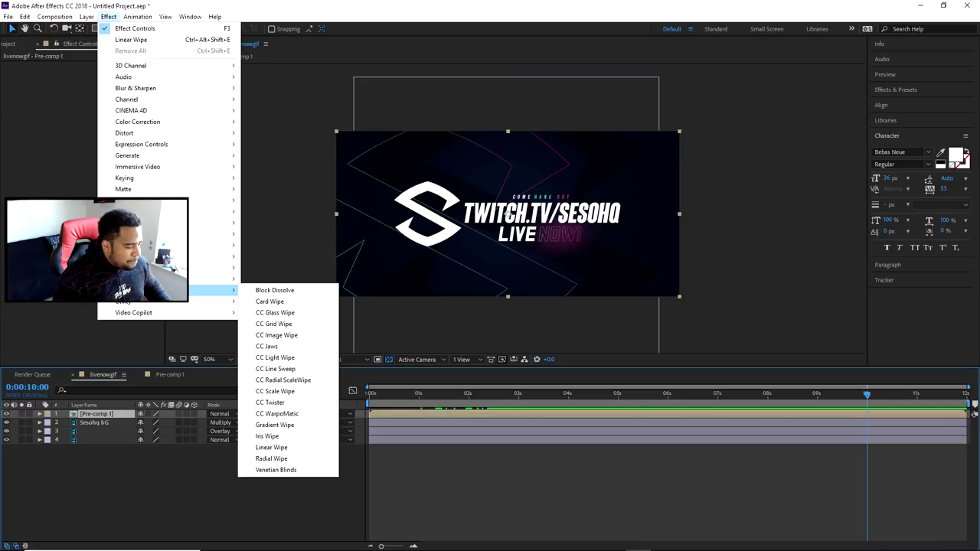
click(272, 447)
drag(94, 73, 68, 78)
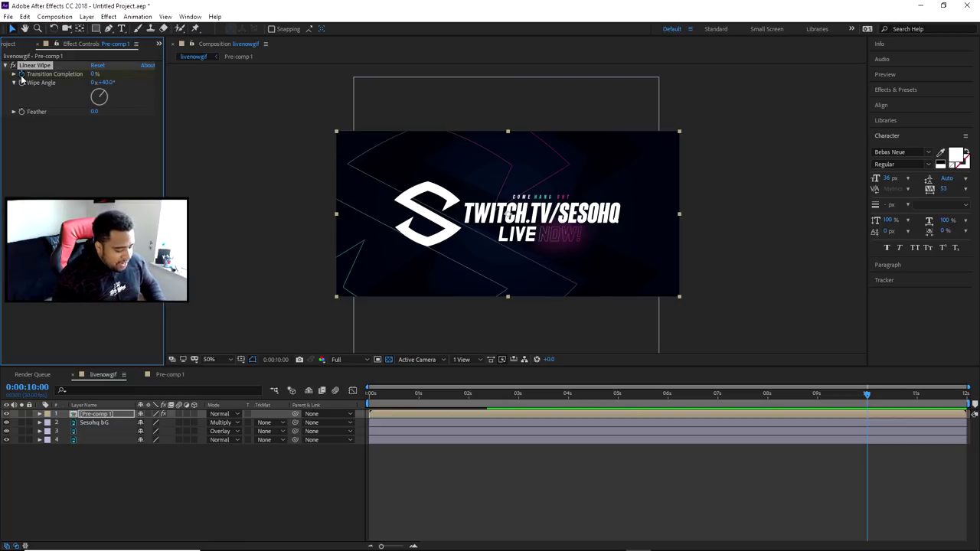
Step: Reveal Pre-comp 1's keyframes and add another 0% Transition Completion keyframe at 0:00:10:01
key(Page_Down)
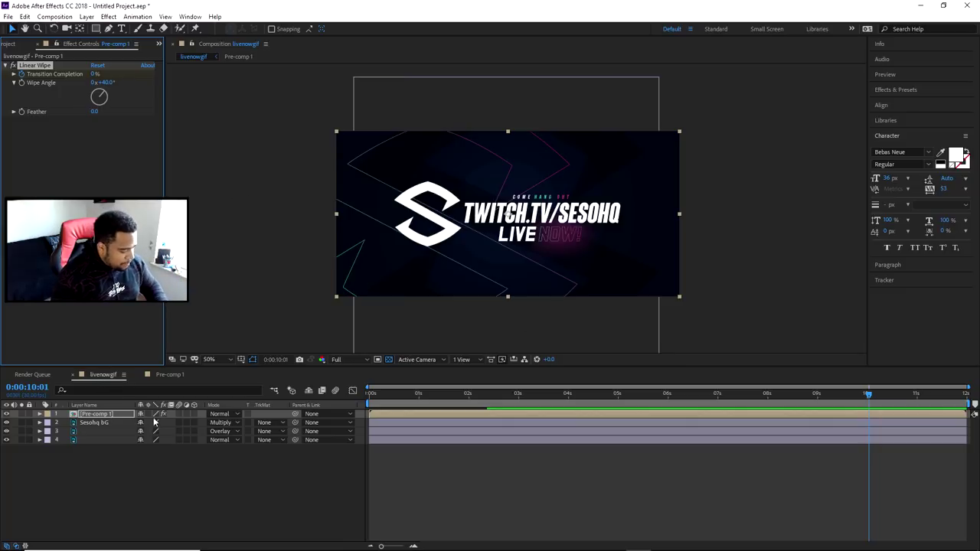
key(u)
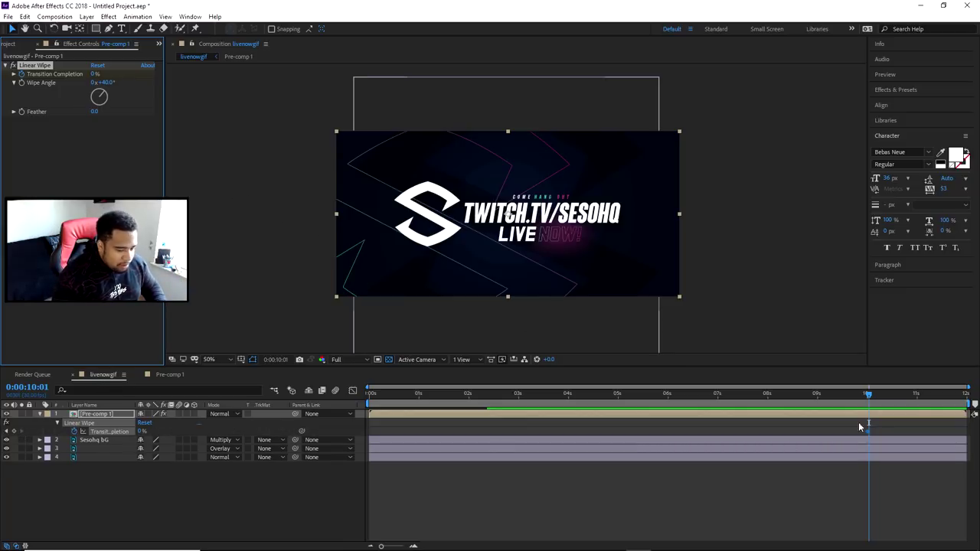
click(18, 433)
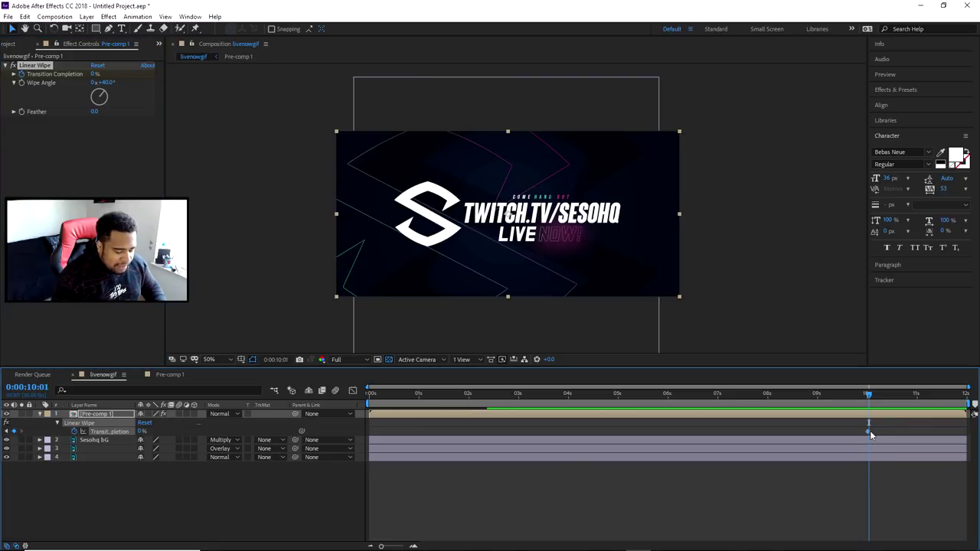
mouse_move(869, 396)
mouse_down()
mouse_move(806, 398)
mouse_move(870, 400)
mouse_up()
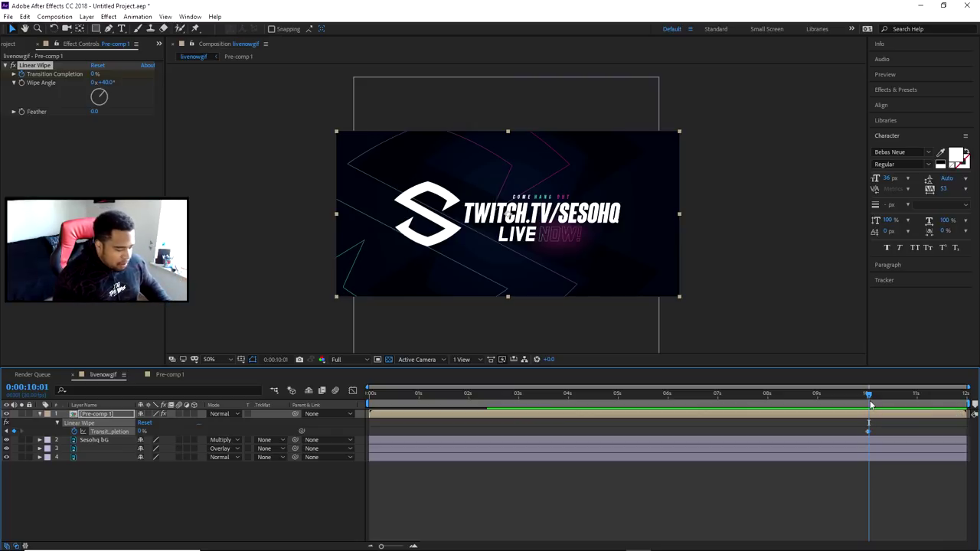
click(867, 397)
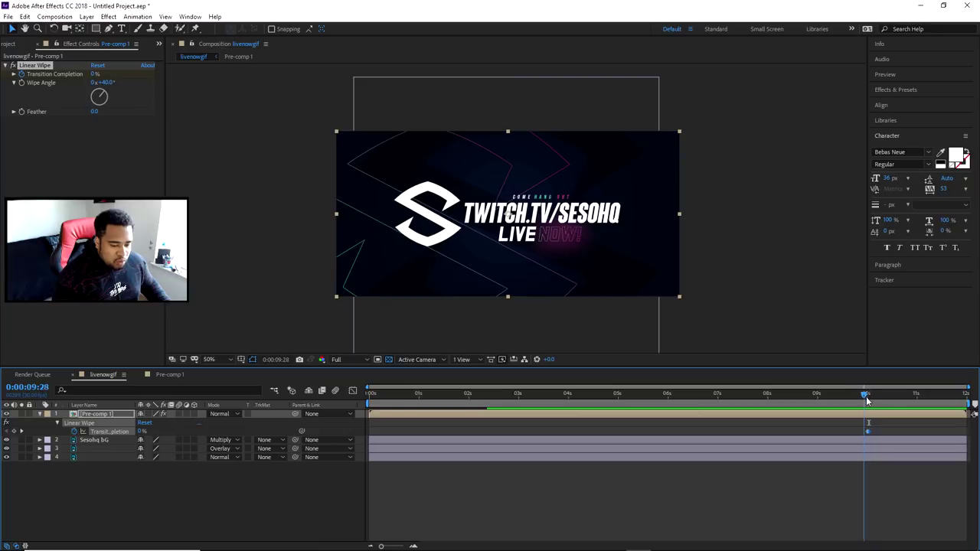
click(868, 397)
Step: Set Transition Completion to 100% at 0:00:11:29 and preview the closing wipe
drag(870, 399, 969, 396)
drag(95, 74, 153, 77)
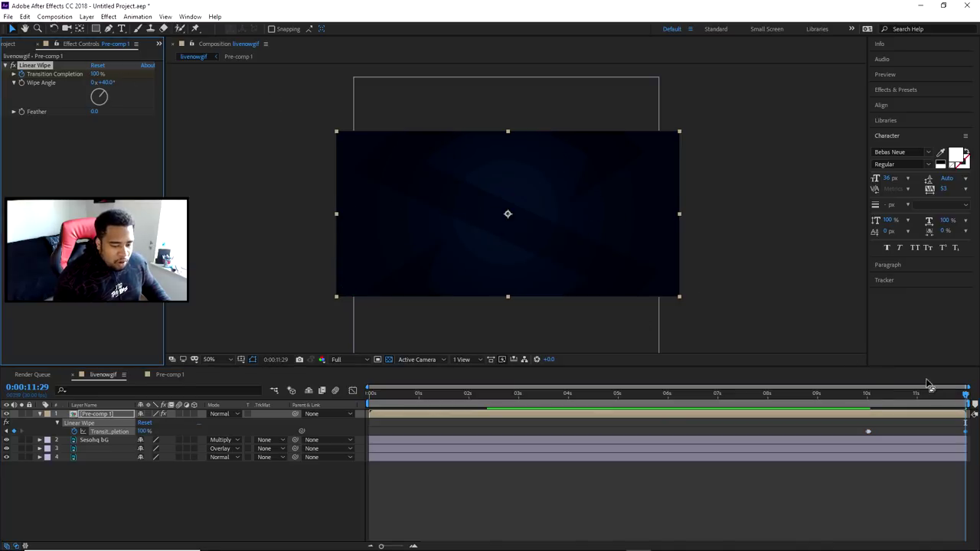
drag(965, 395, 867, 394)
key(space)
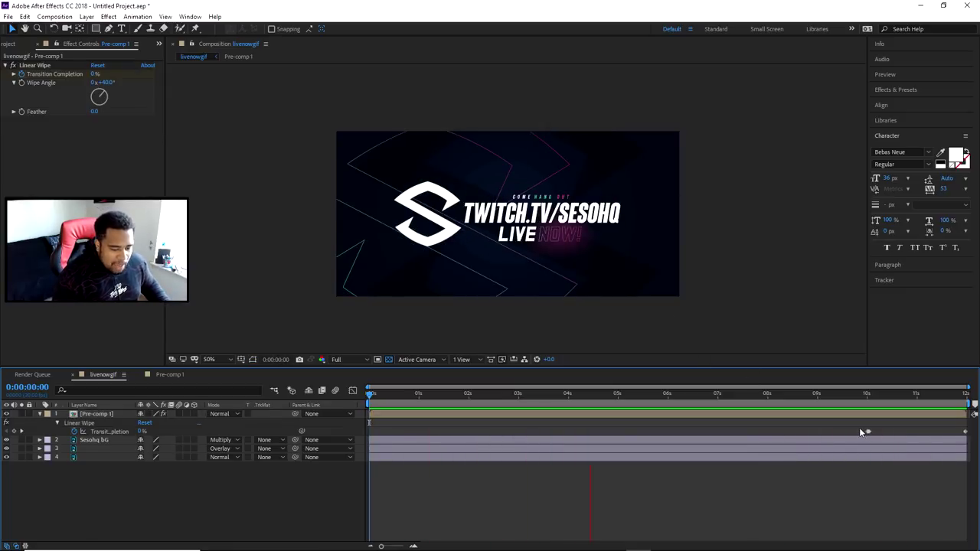
Step: Apply Easy Ease to all Transition Completion keyframes of the Linear Wipe
drag(859, 427, 973, 445)
click(811, 393)
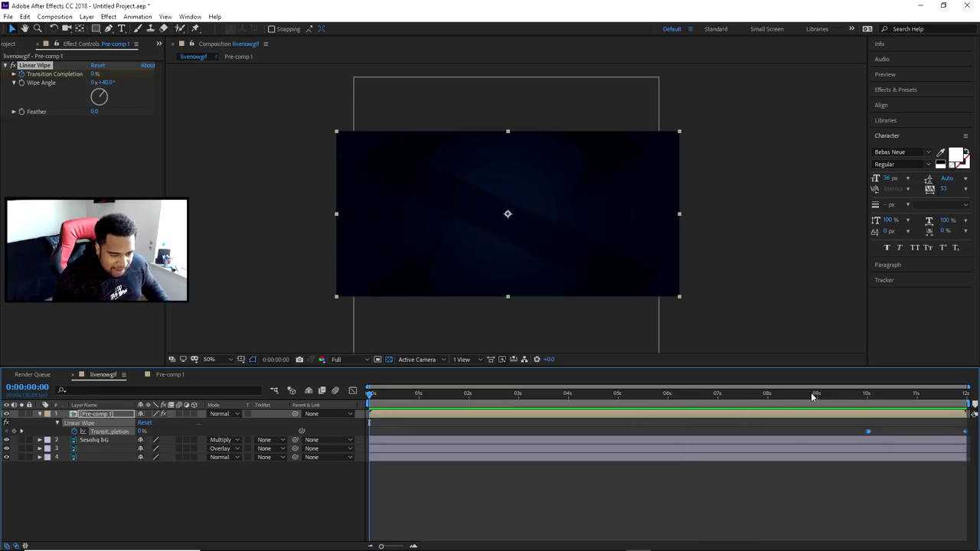
right_click(964, 433)
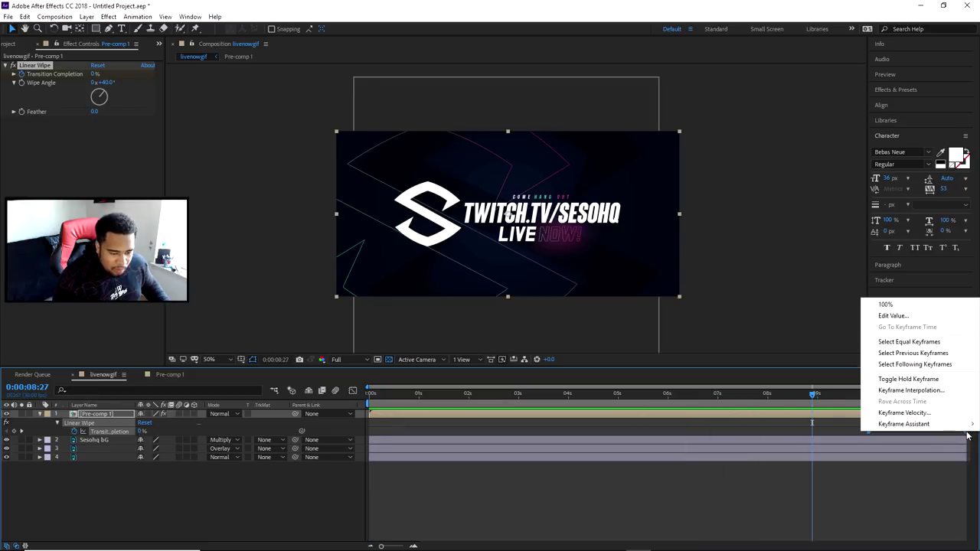
mouse_move(918, 423)
click(727, 457)
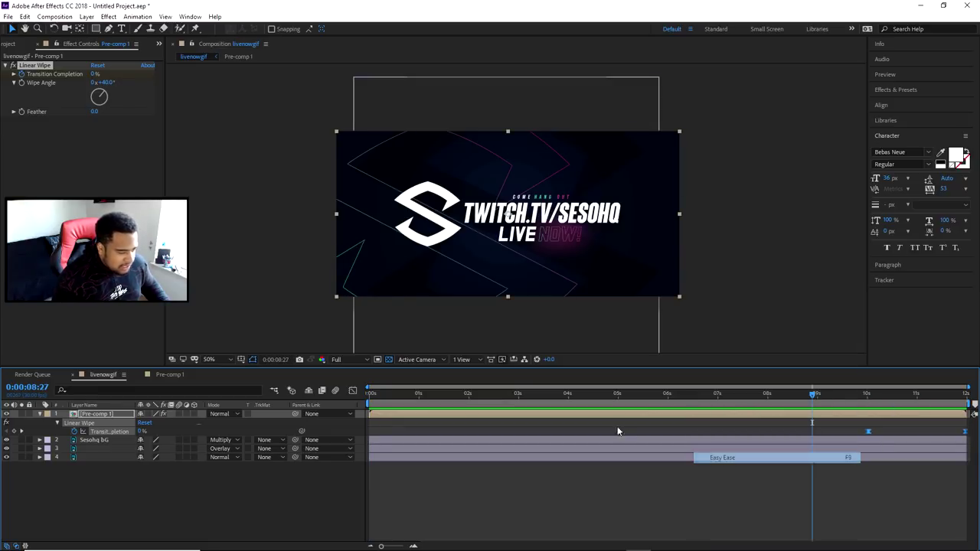
Step: Steepen the wipe's speed curve in the graph editor by lengthening both ease handles, giving the final keyframe about 66% influence
click(352, 391)
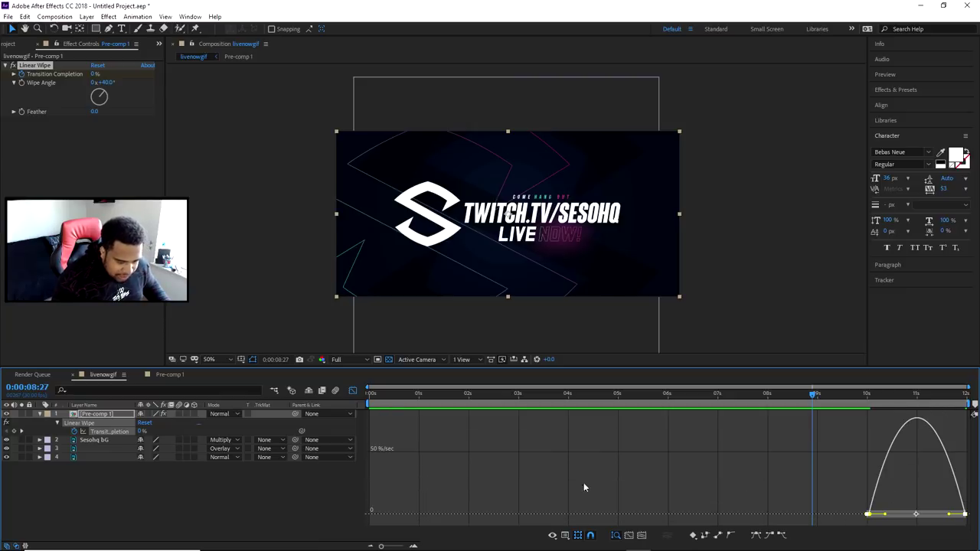
click(414, 545)
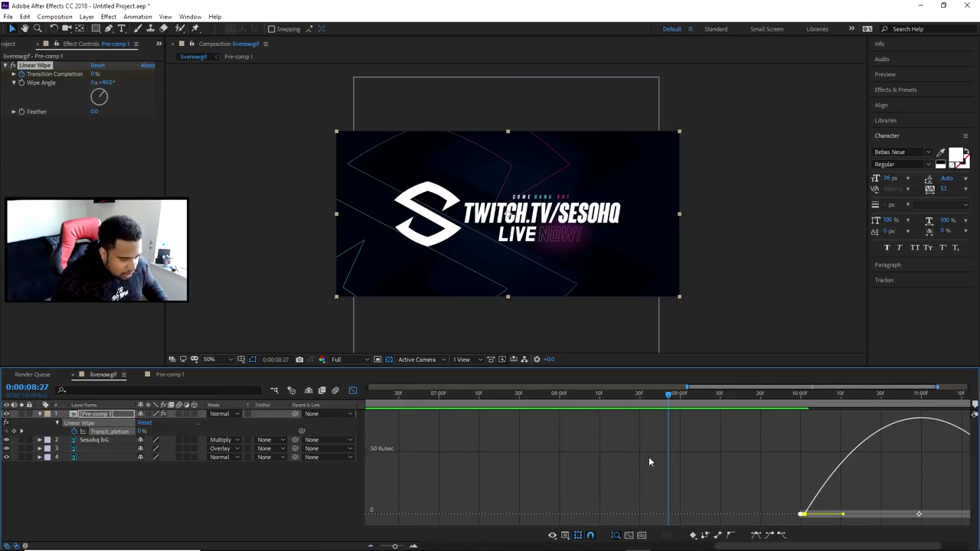
drag(727, 393, 801, 391)
drag(768, 515, 809, 514)
drag(924, 515, 886, 514)
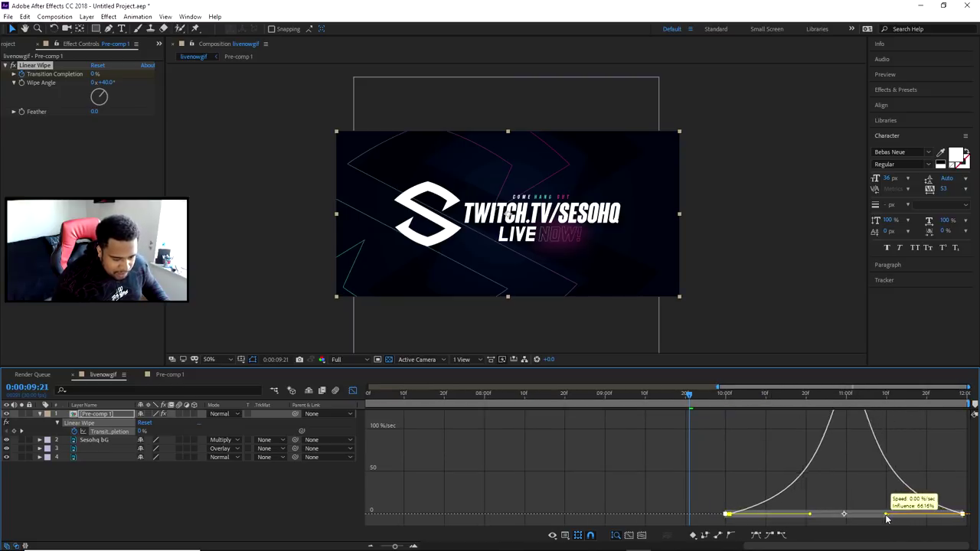
click(352, 390)
Step: Preview the eased wipe across the full timeline and return to the start of the composition
drag(689, 394, 383, 393)
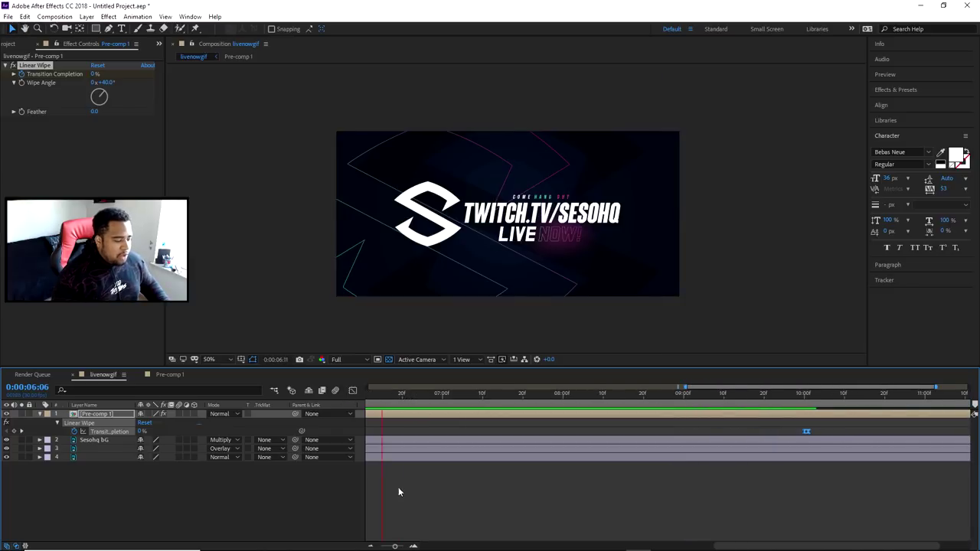
drag(394, 545, 379, 546)
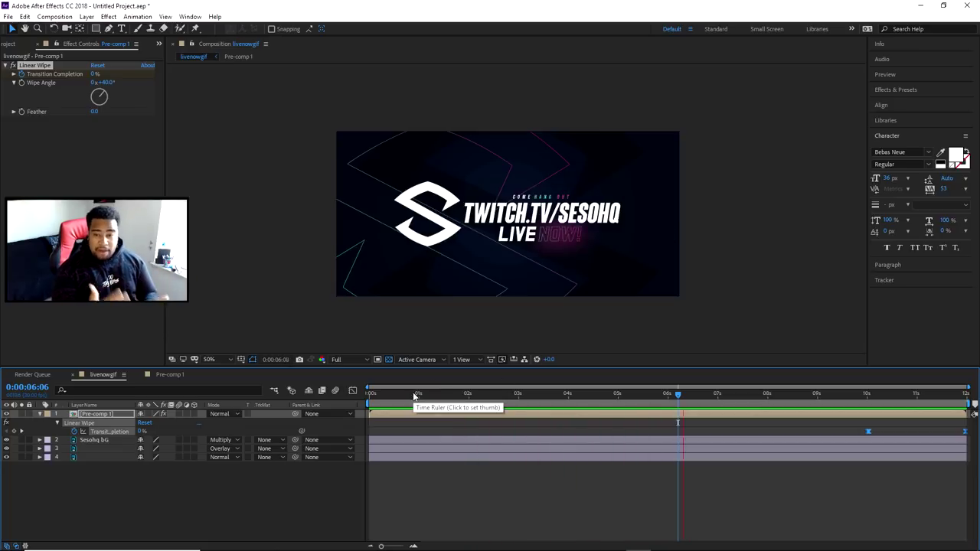
click(371, 393)
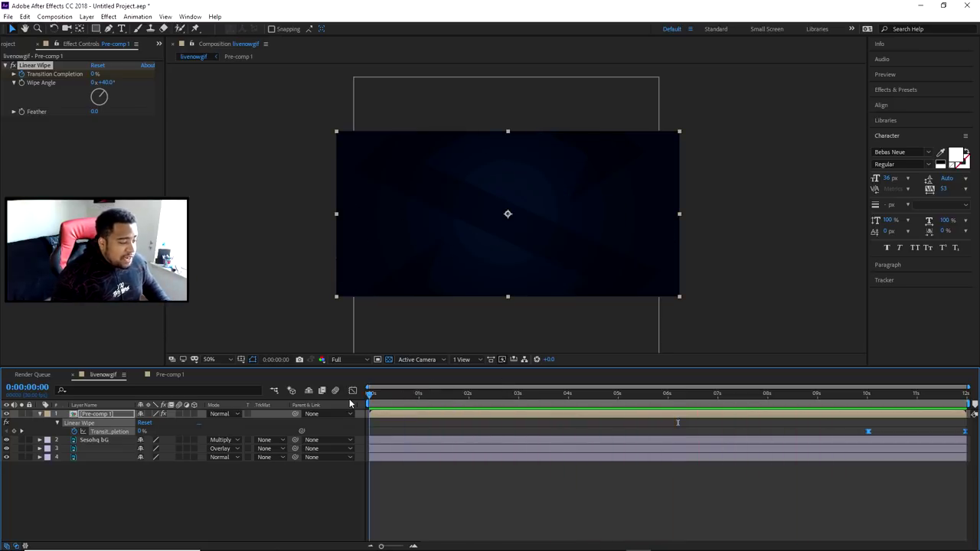
Step: Add the livenowgif composition to the render queue and set its output module to PNG Sequence with RGB + Alpha channels
click(55, 16)
click(81, 104)
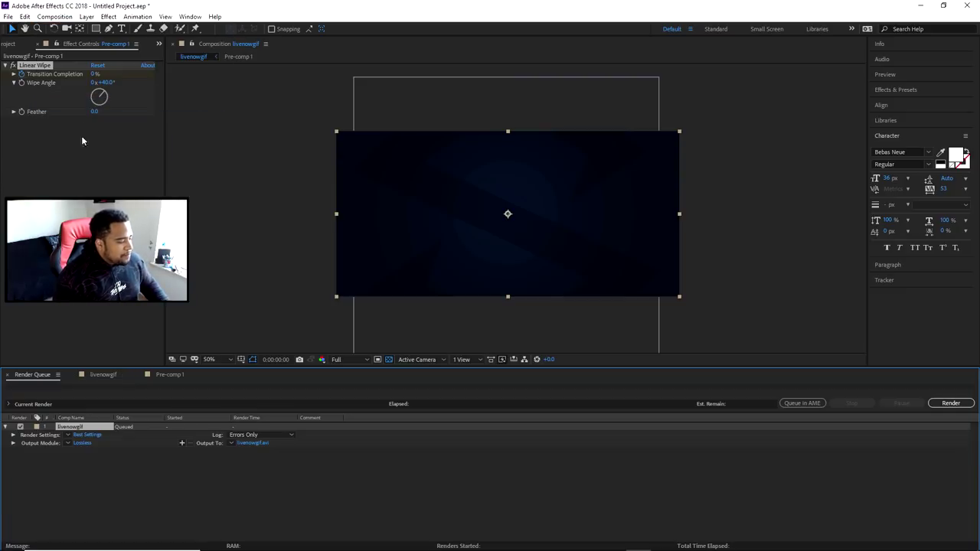
click(80, 444)
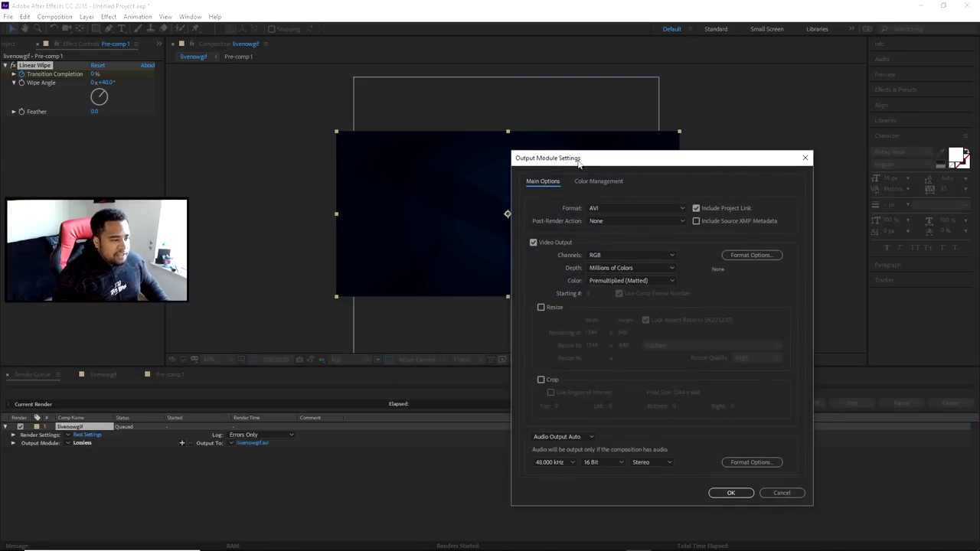
click(430, 138)
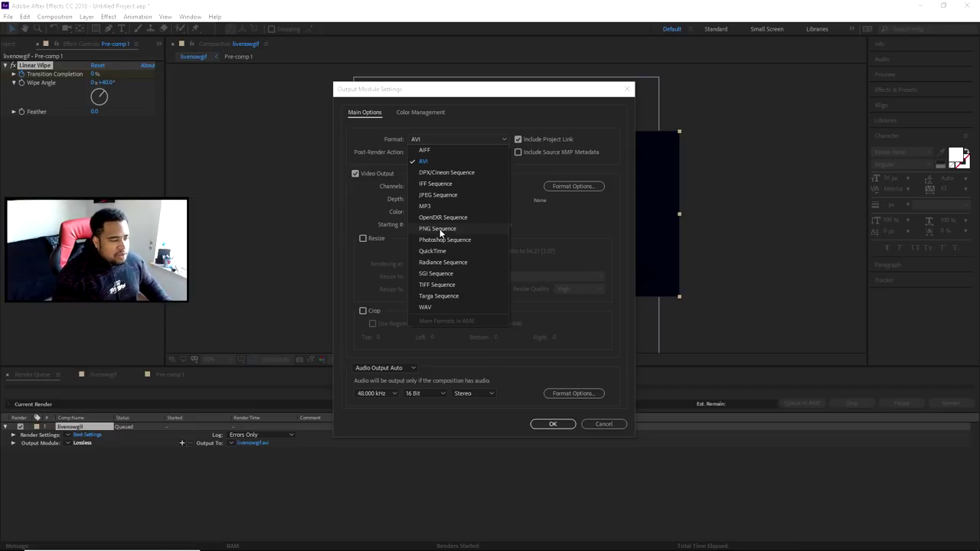
click(437, 228)
click(431, 186)
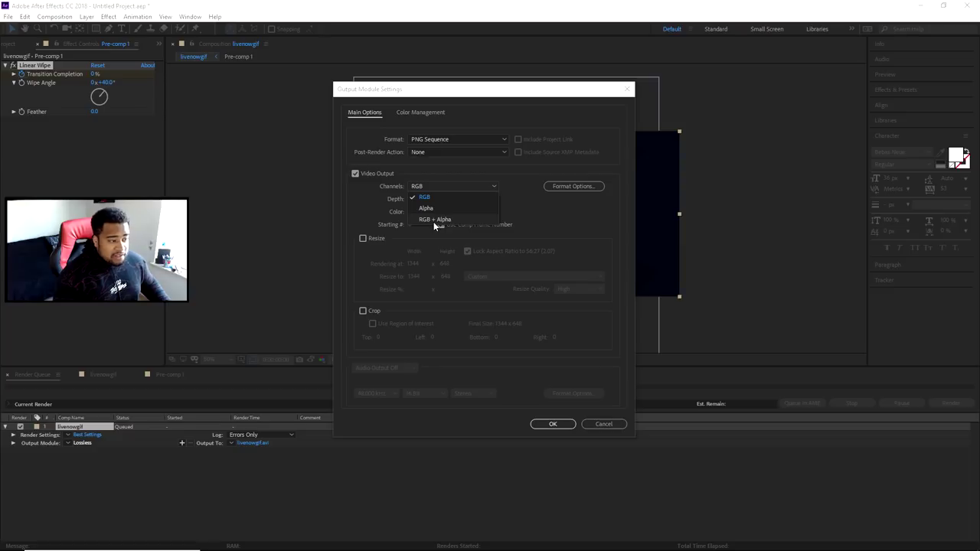
click(433, 219)
click(436, 186)
click(436, 186)
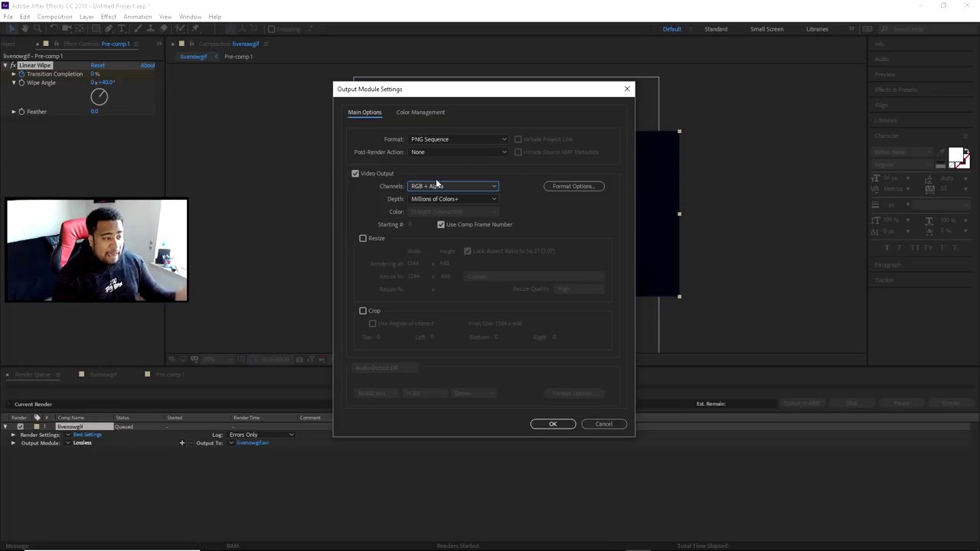
mouse_move(446, 91)
mouse_down()
mouse_move(258, 164)
mouse_move(437, 130)
mouse_move(455, 79)
mouse_up()
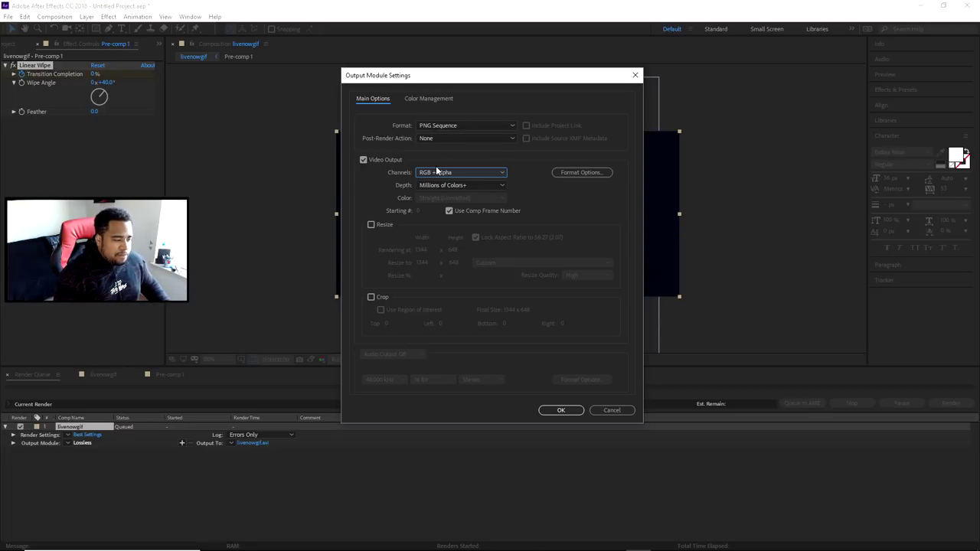
click(561, 410)
Step: Create a folder named tutorial inside fku, set the PNG sequence to save there, and start the render
click(268, 443)
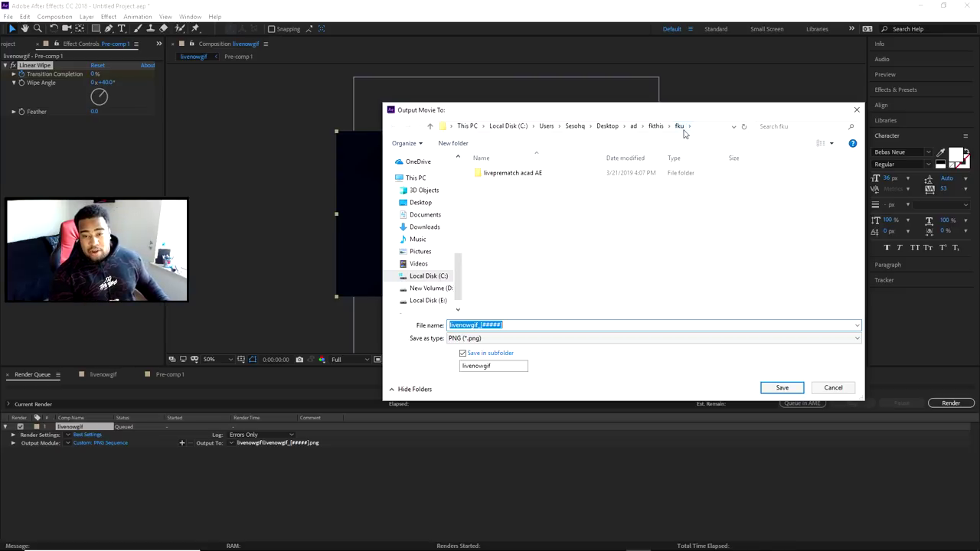
right_click(447, 223)
mouse_move(536, 344)
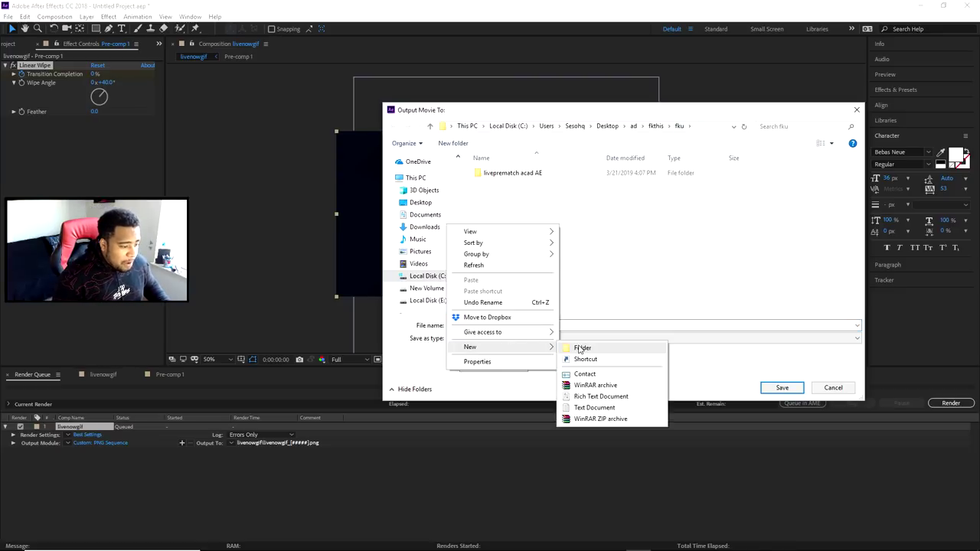
click(579, 345)
text(tutorial)
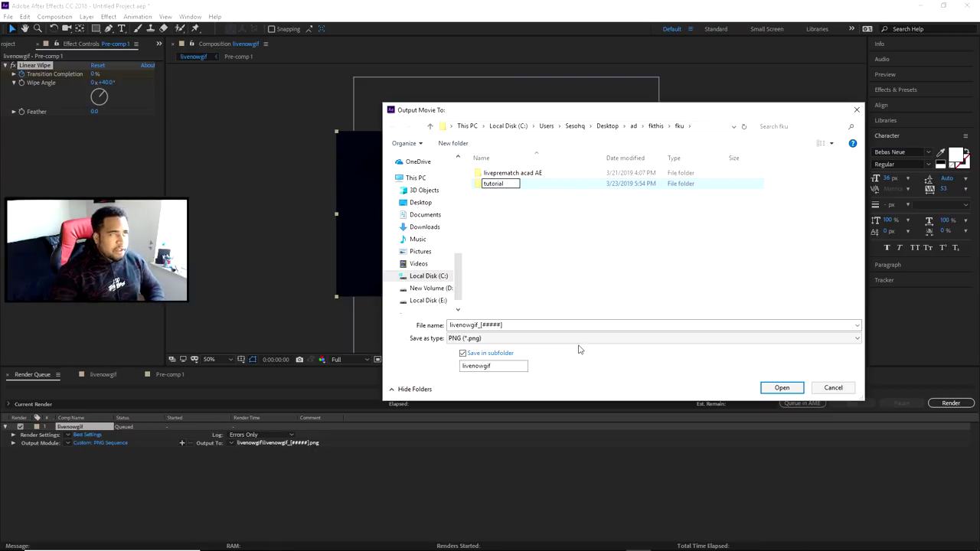
key(Return)
click(546, 214)
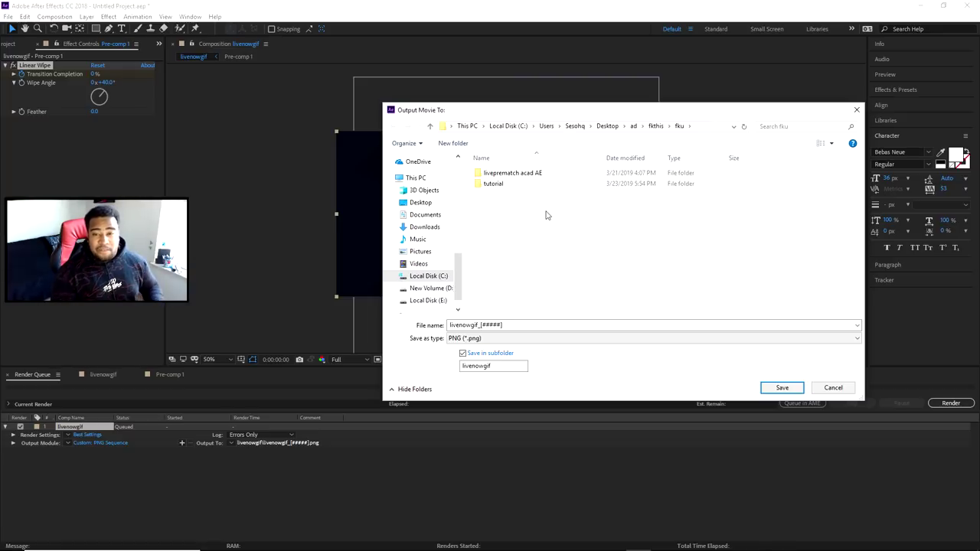
double_click(539, 186)
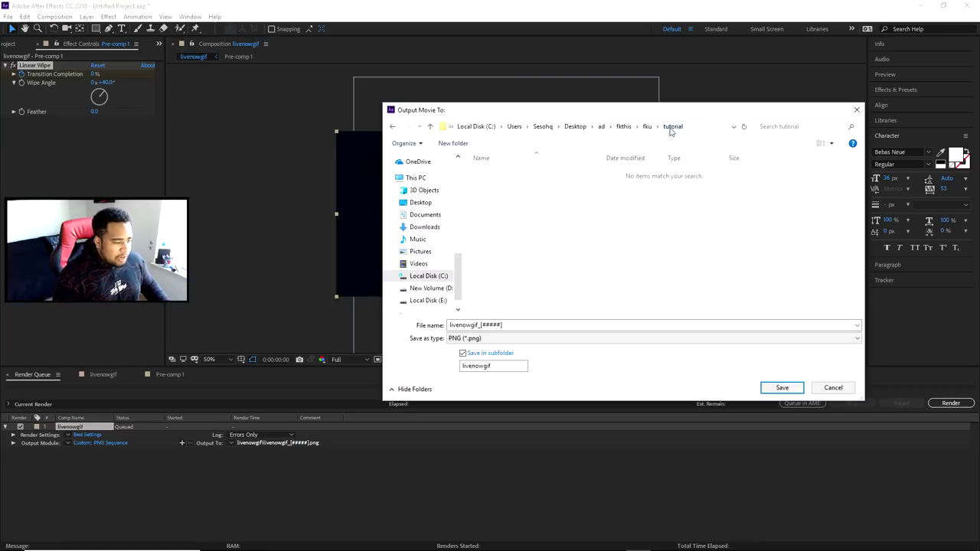
click(781, 387)
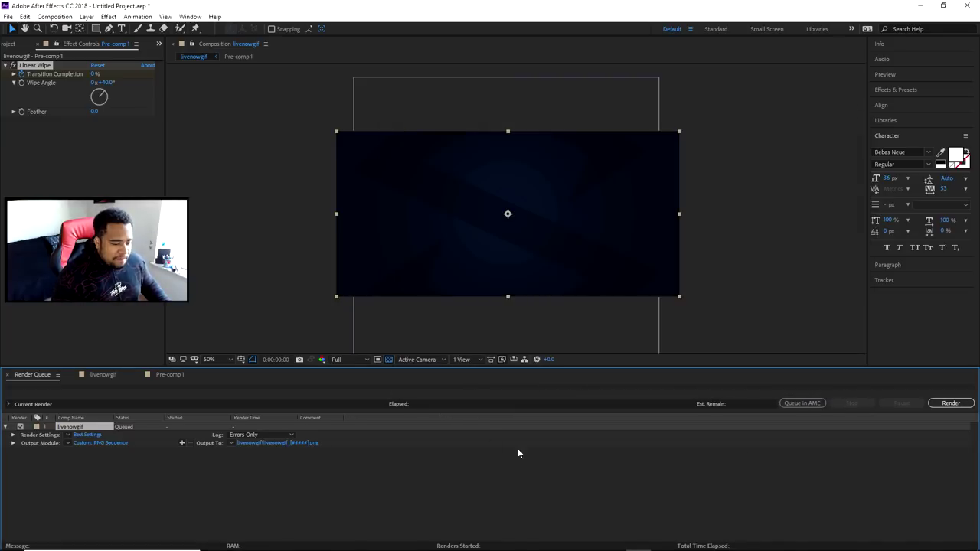
click(940, 404)
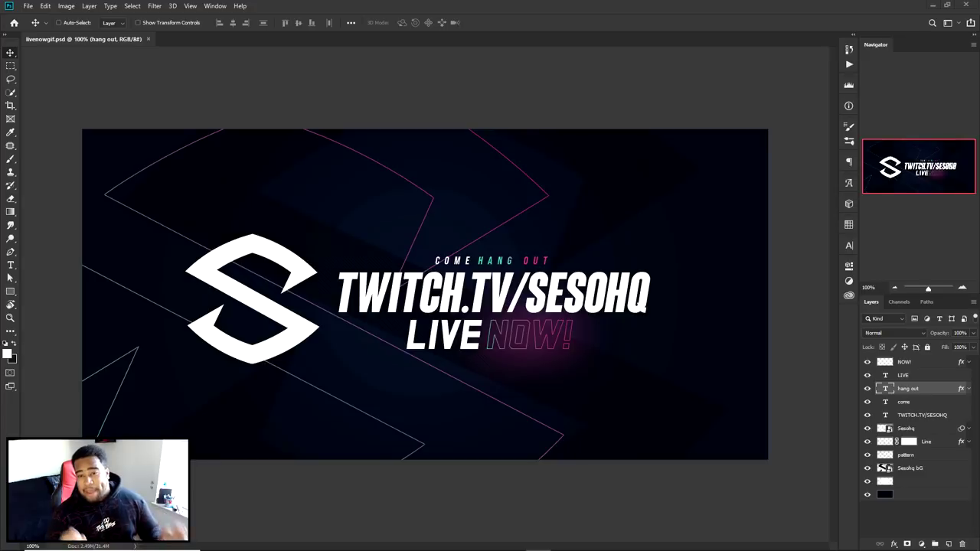
Step: Switch to File Explorer over Photoshop and look through the rendered PNG frames in the livenowgif folder
drag(978, 125, 598, 93)
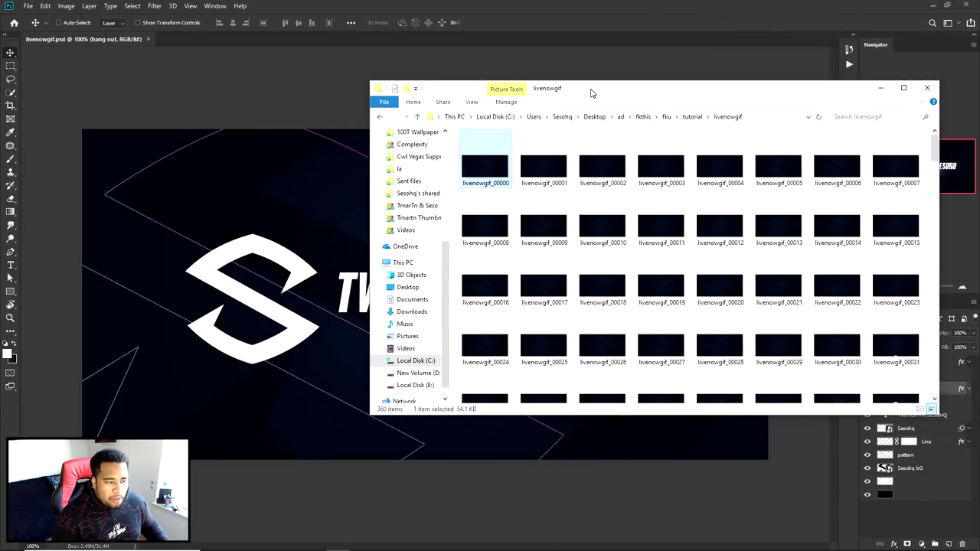
drag(935, 146, 930, 400)
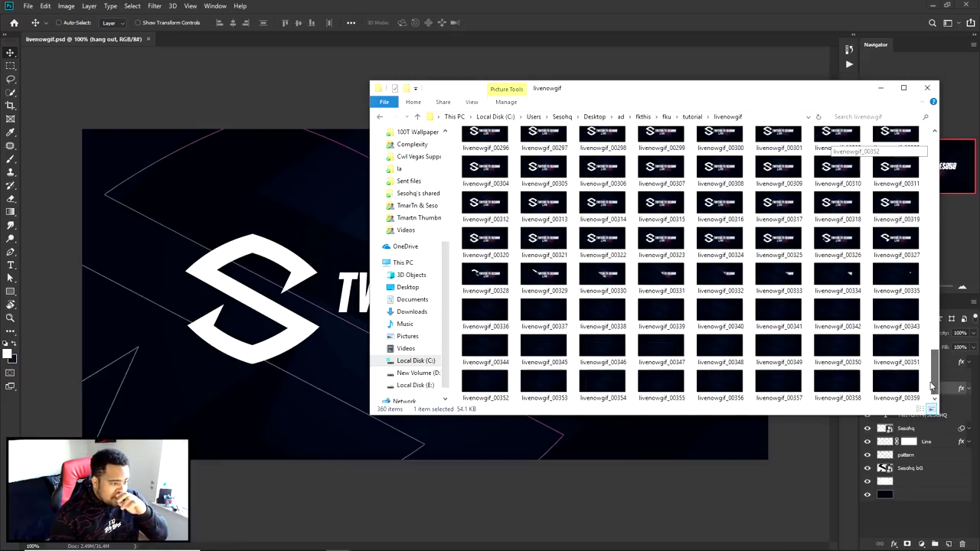
drag(935, 364, 934, 136)
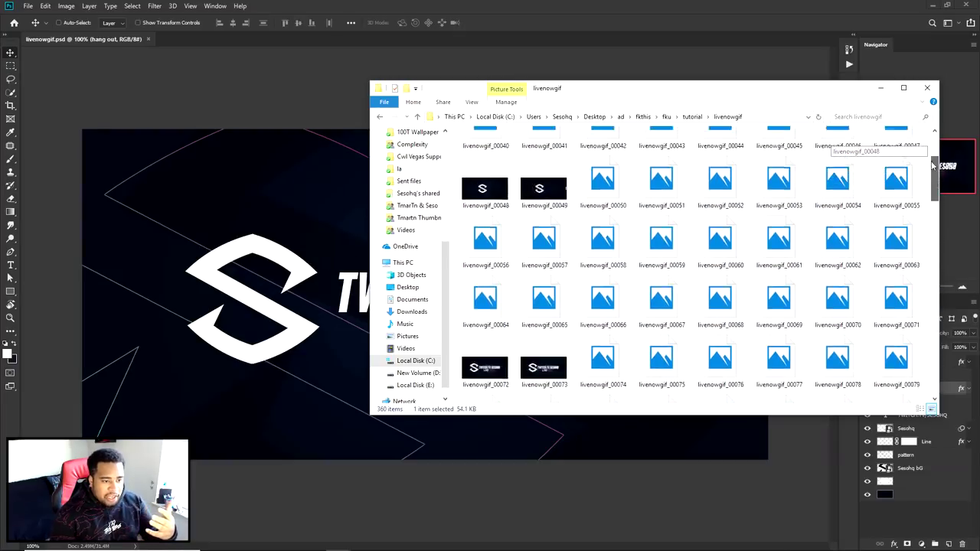
Step: Open the first rendered frame, livenowgif_00000.png, as its own Photoshop document and display the Timeline
drag(779, 104, 979, 146)
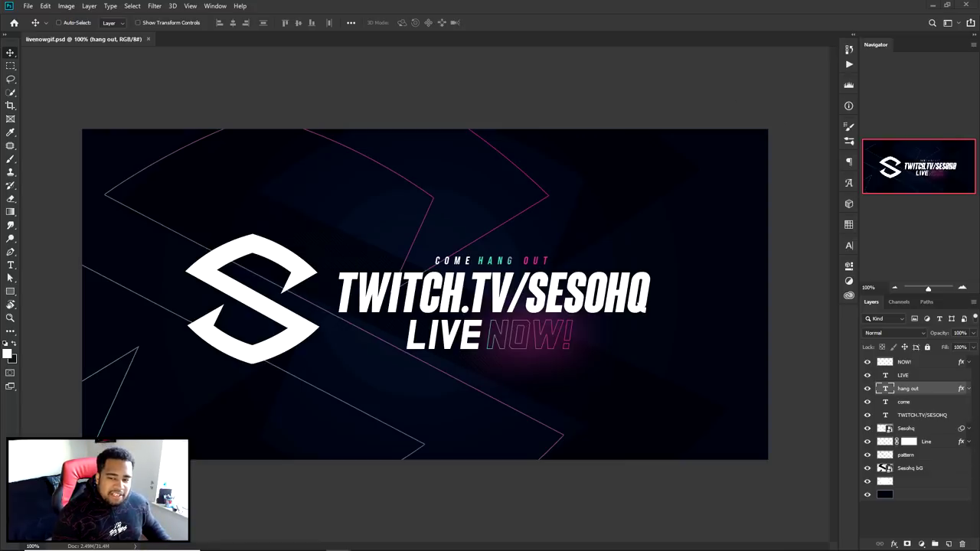
drag(979, 145, 827, 136)
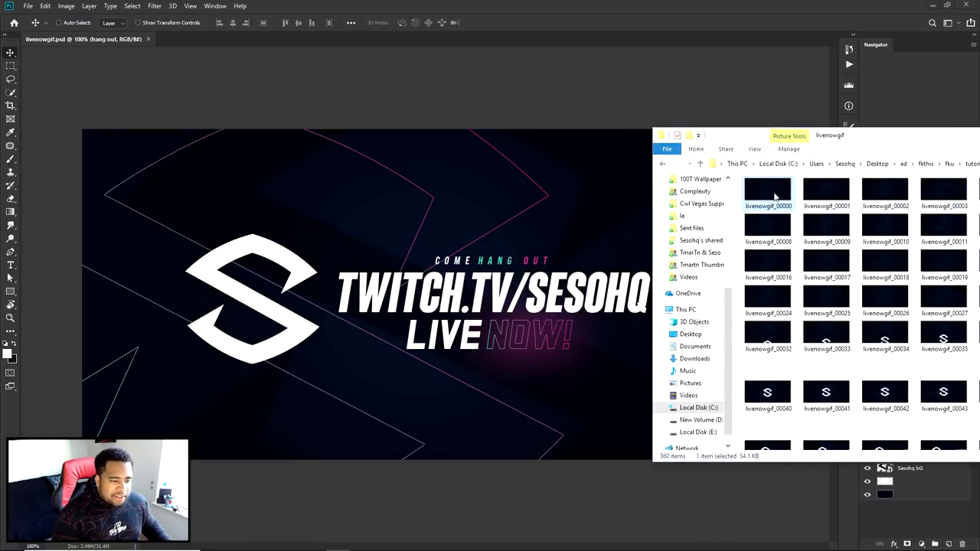
drag(775, 198, 209, 40)
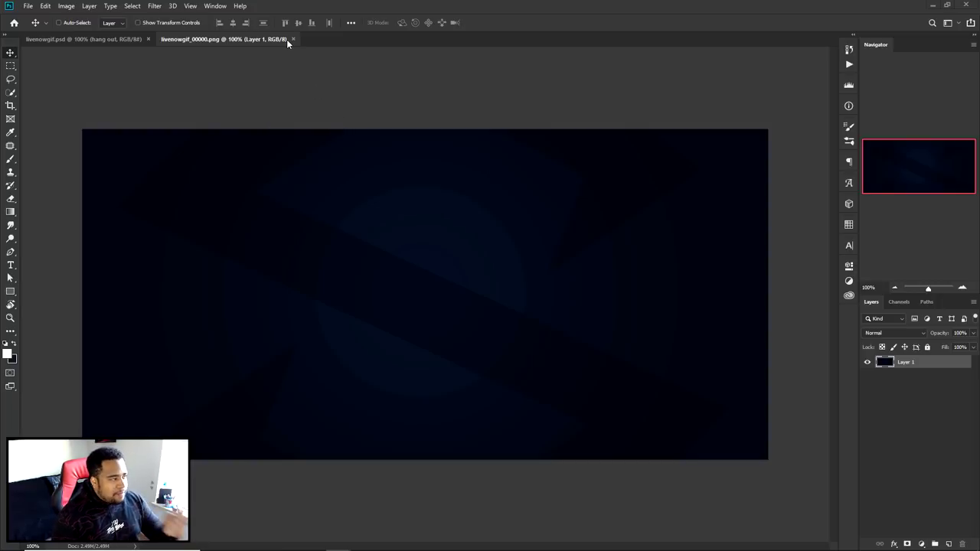
click(215, 5)
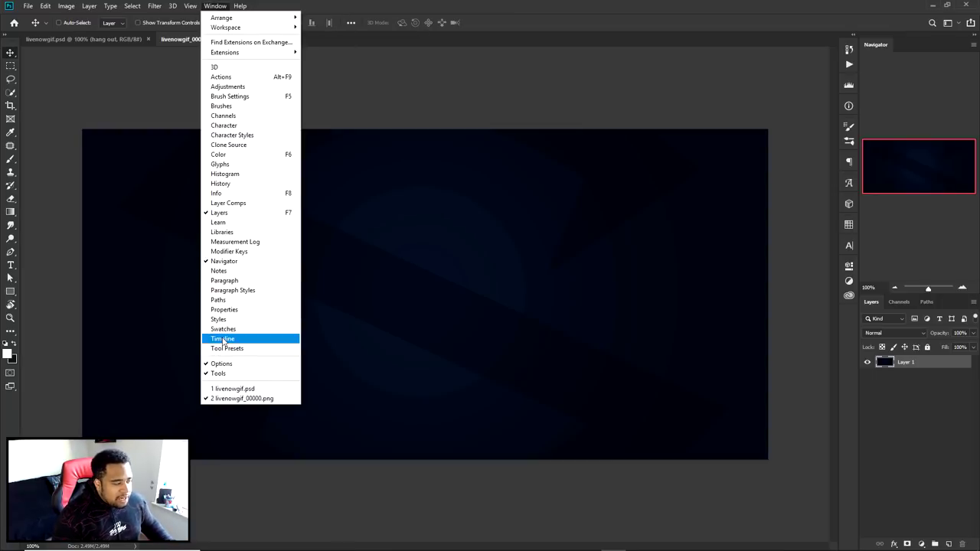
click(230, 338)
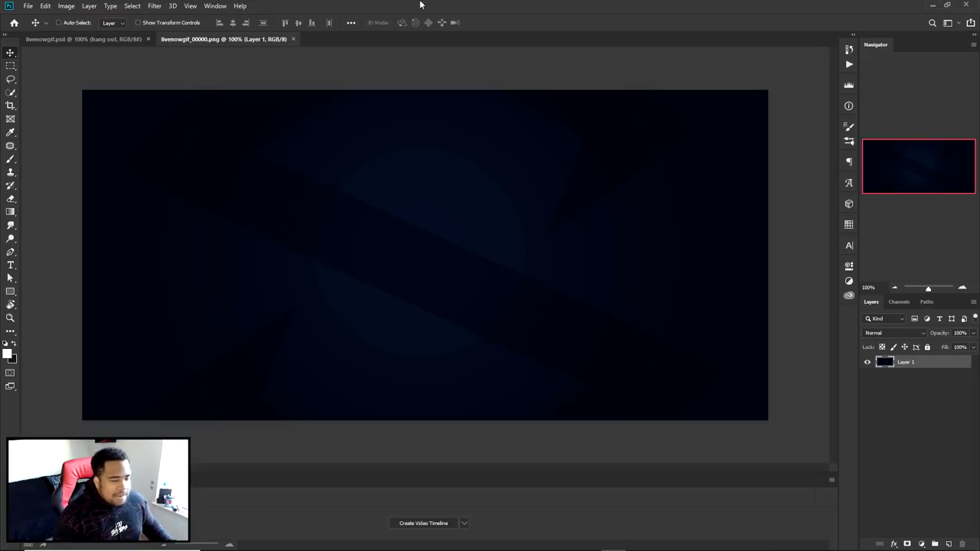
Step: Add a new video layer from file to the document using the rendered livenowgif PNG image sequence
click(68, 6)
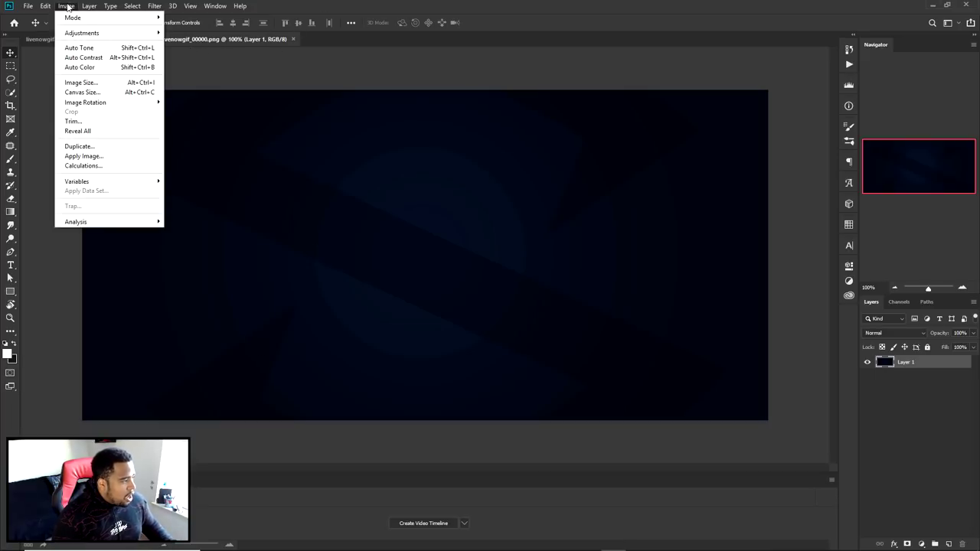
mouse_move(88, 6)
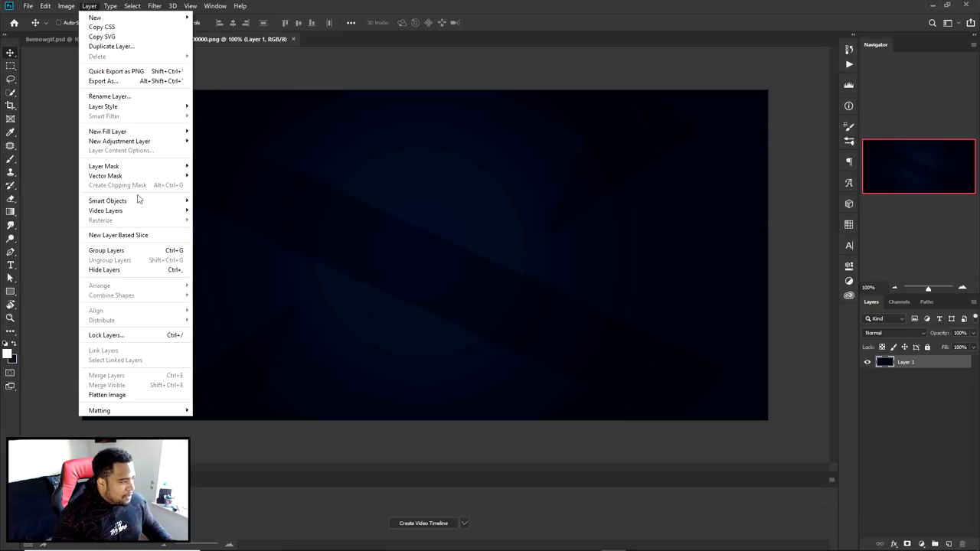
mouse_move(126, 214)
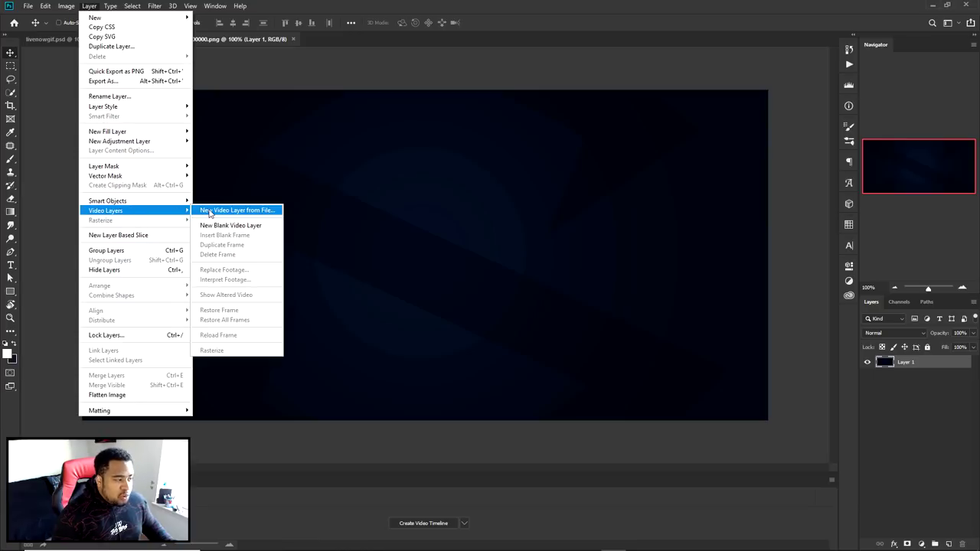
click(209, 212)
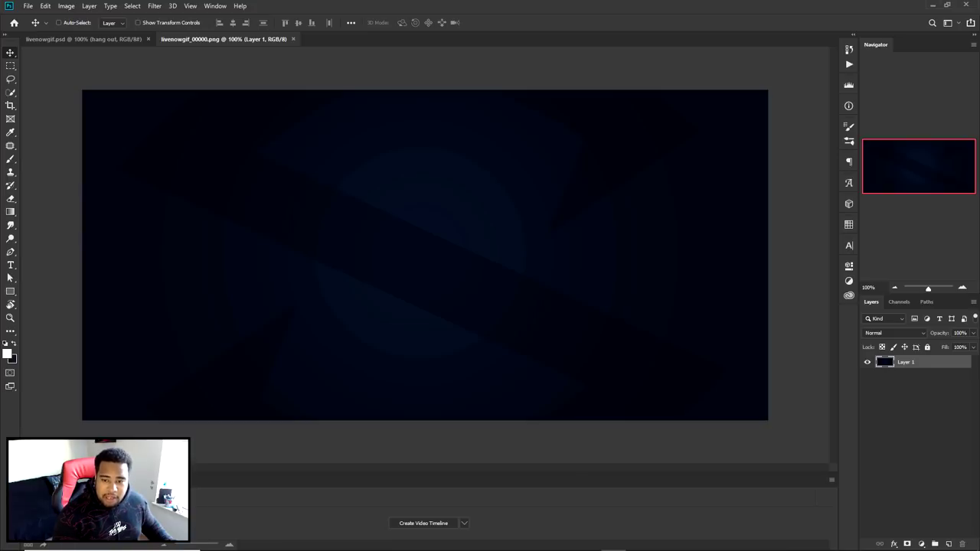
key(ctrl+o)
click(607, 219)
click(894, 398)
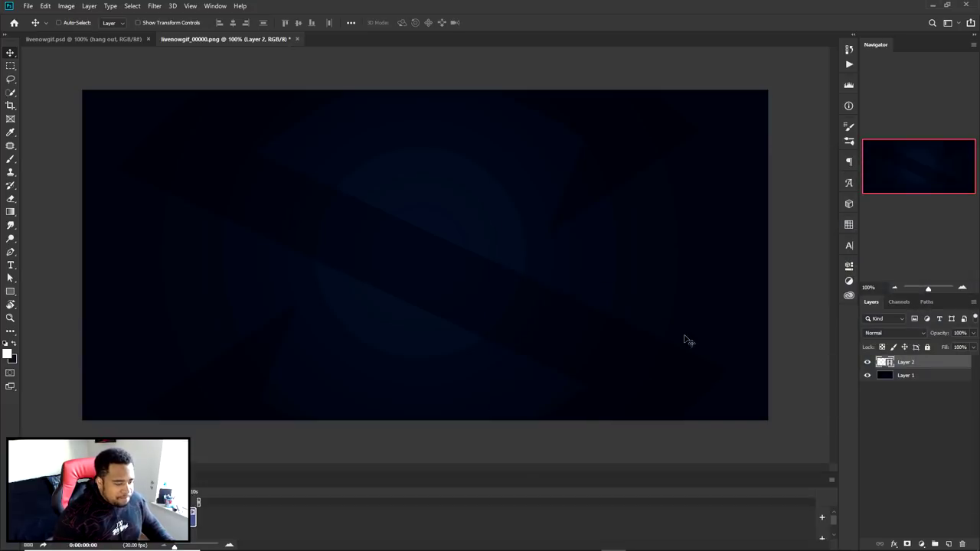
Step: Delete the still-image Layer 1 beneath the video layer and preview the animation across the timeline
mouse_move(176, 545)
mouse_down()
mouse_move(193, 547)
mouse_move(184, 546)
mouse_up()
click(505, 492)
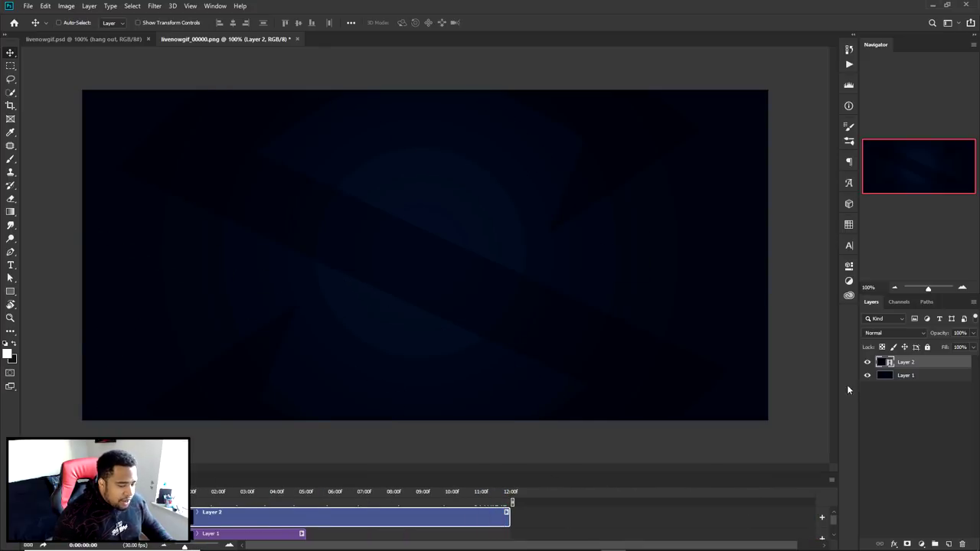
click(908, 376)
key(Delete)
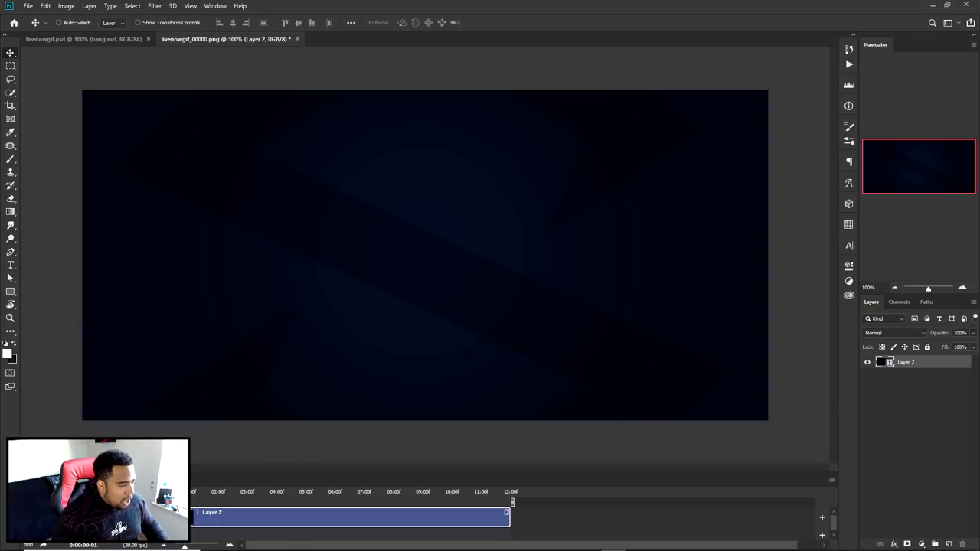
drag(195, 494, 485, 493)
key(space)
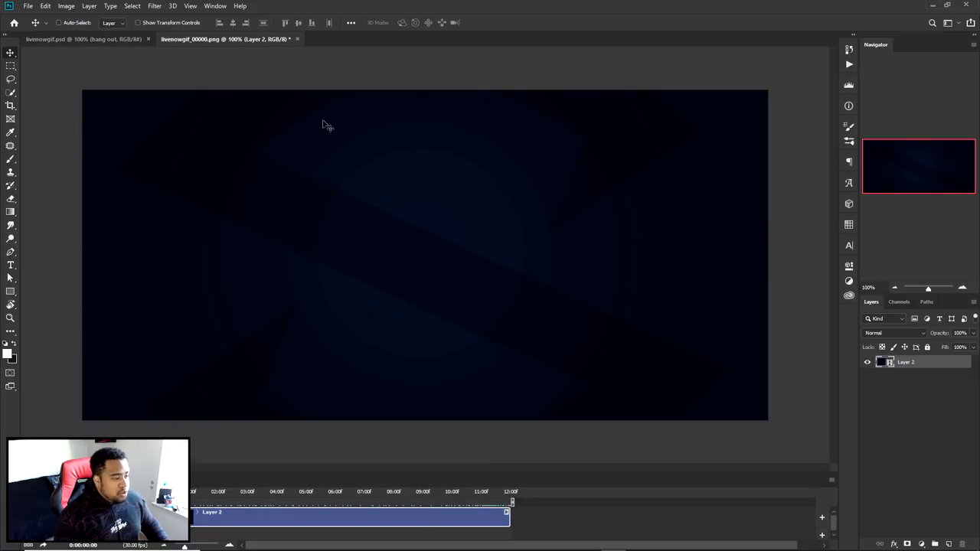
key(ctrl)
key(ctrl+alt+shift+s)
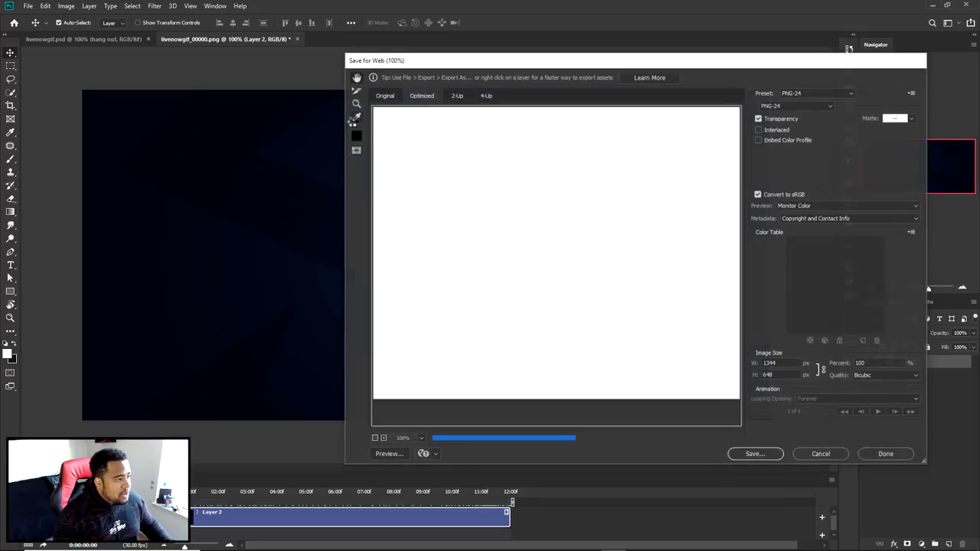
click(805, 451)
Step: Start a Save for Web export of the animation in GIF format with 256 colors
click(31, 6)
mouse_move(61, 146)
click(199, 186)
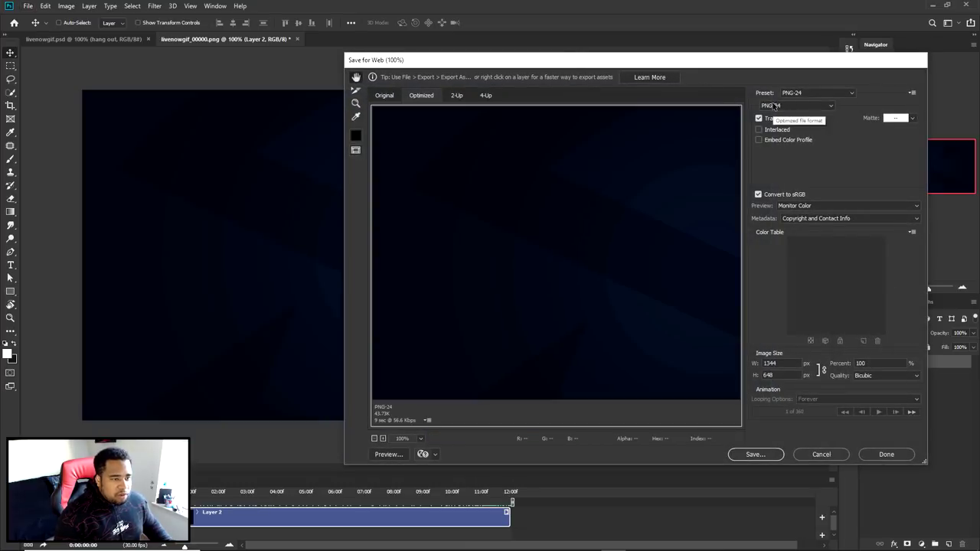
click(780, 107)
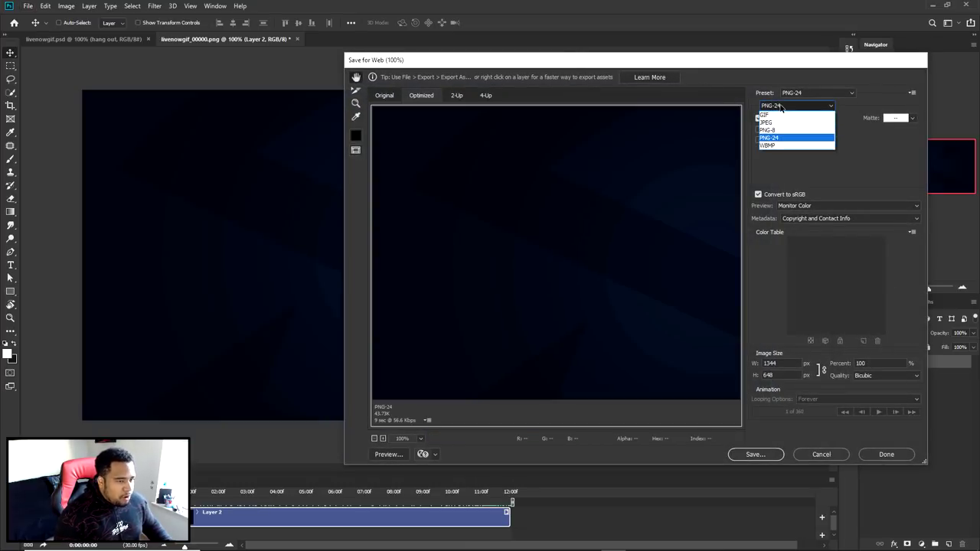
click(788, 114)
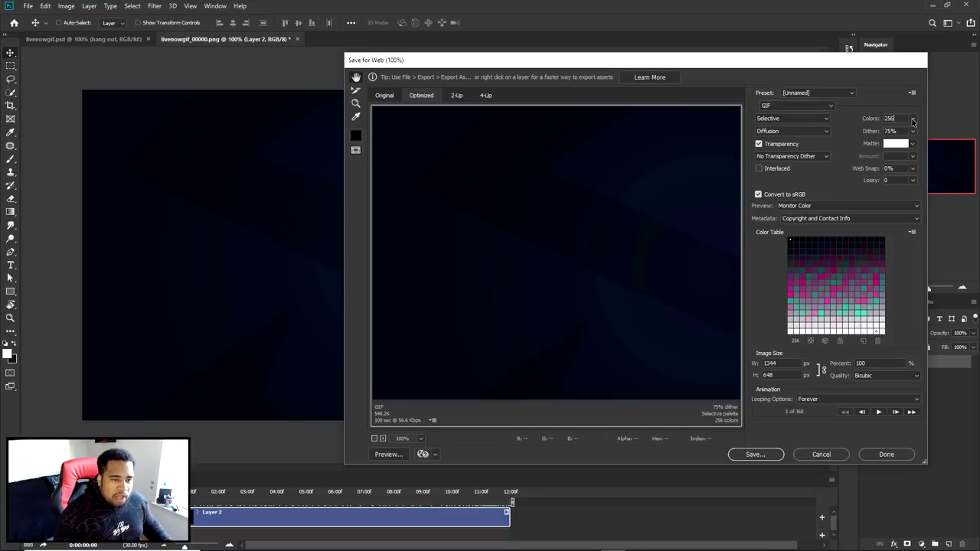
click(912, 121)
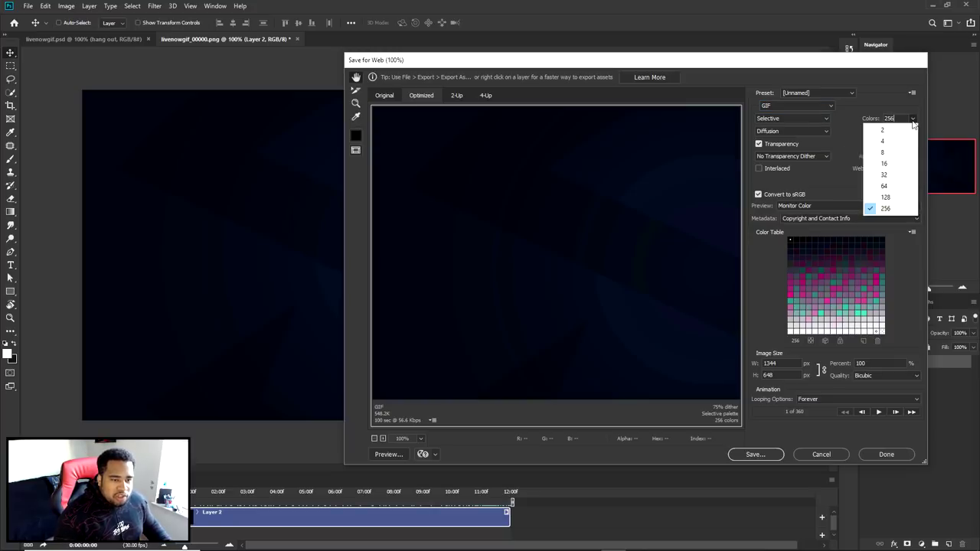
click(885, 208)
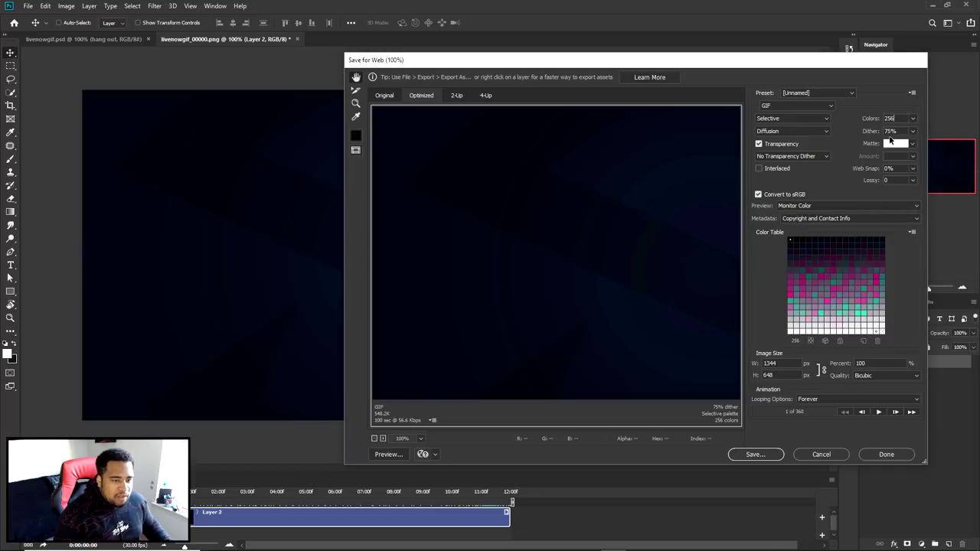
Step: Compare the whole-frame GIF preview at different dither amounts, including 0%, and set the dither to 88%
key(Tab)
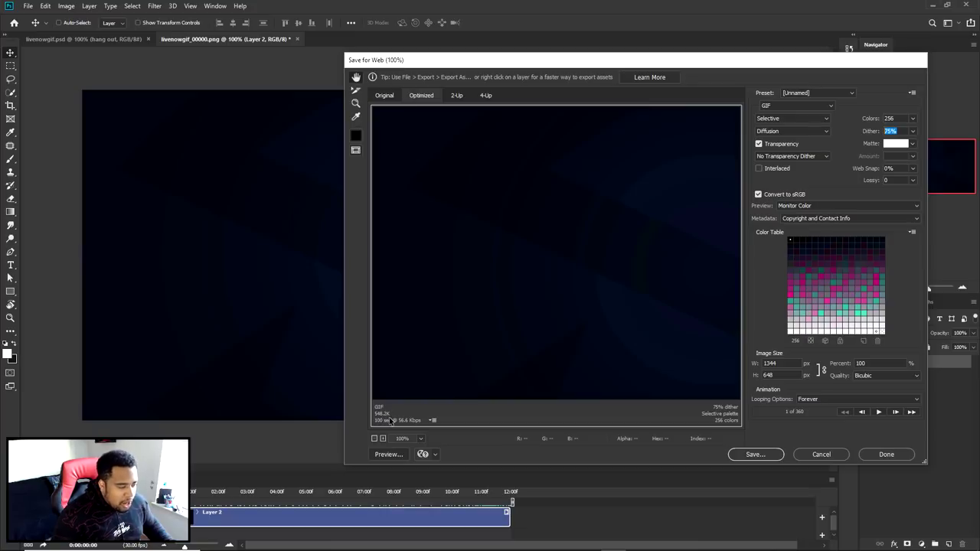
text(88)
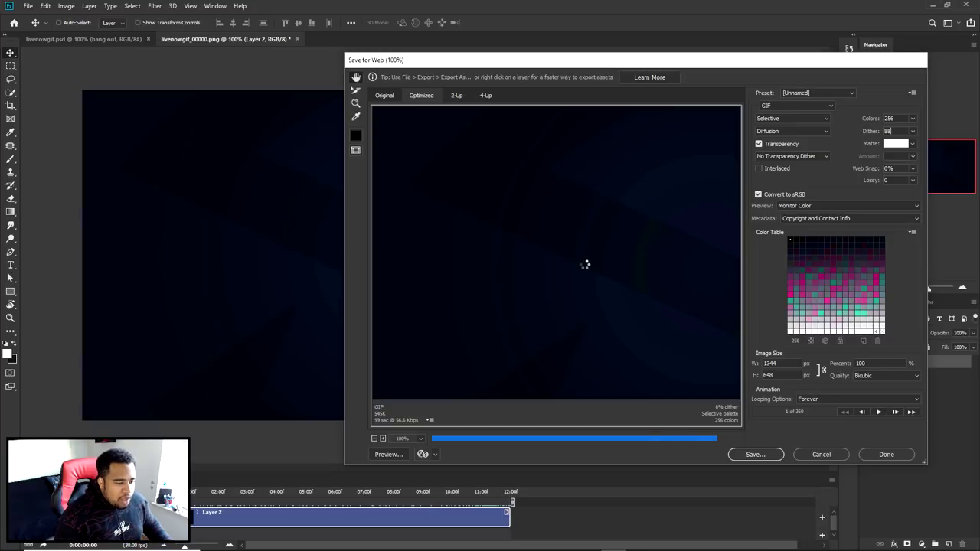
double_click(888, 131)
text(0)
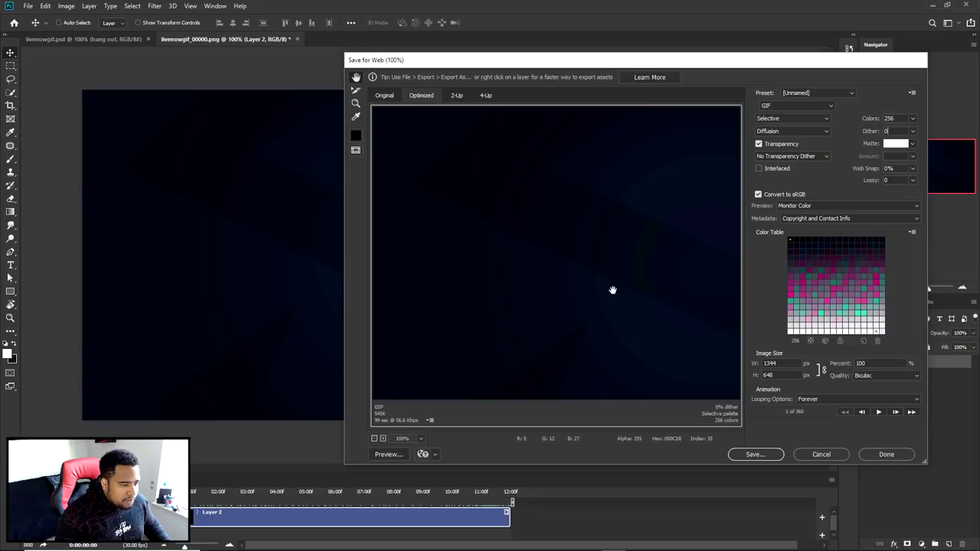
key(ctrl+minus)
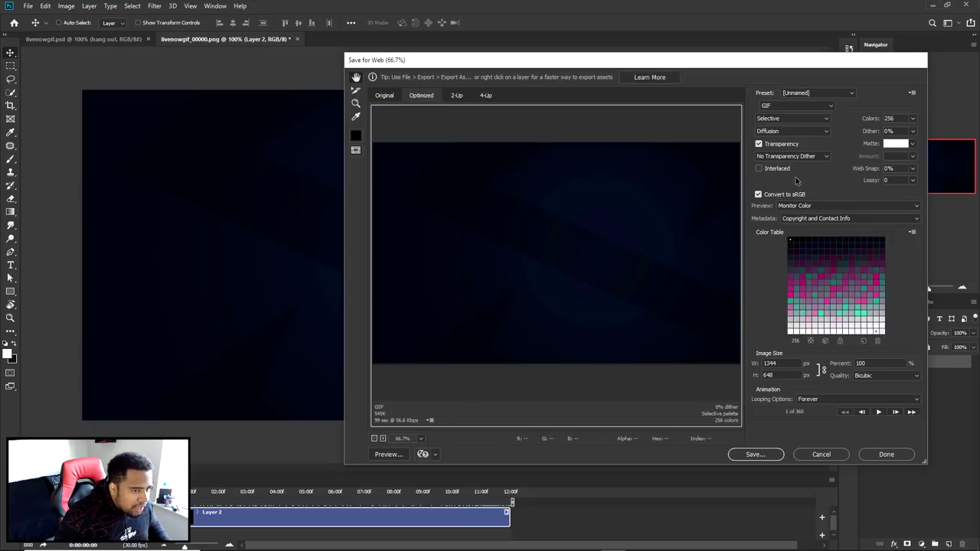
click(911, 119)
drag(911, 132, 949, 147)
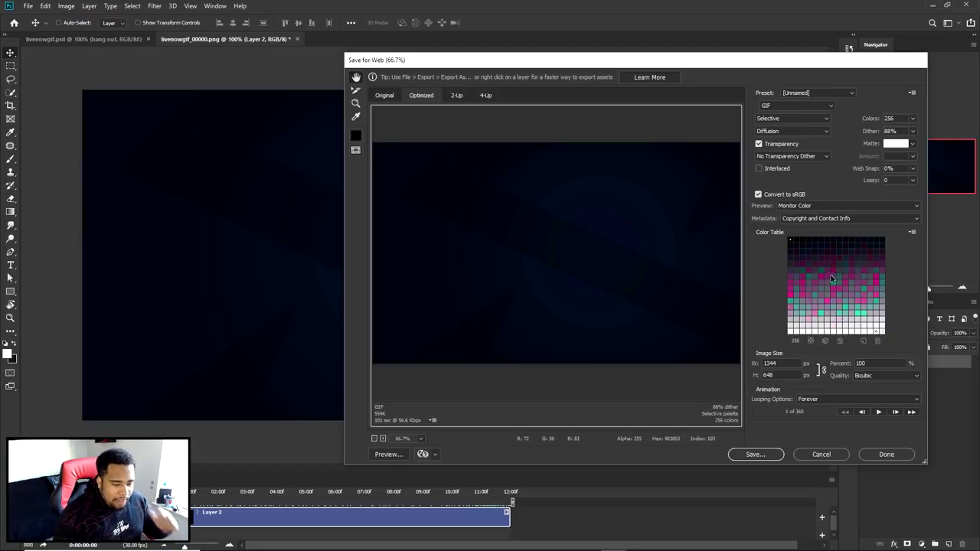
Step: Set the GIF's looping option to Forever, open the save location dialog, and cancel the export
click(822, 400)
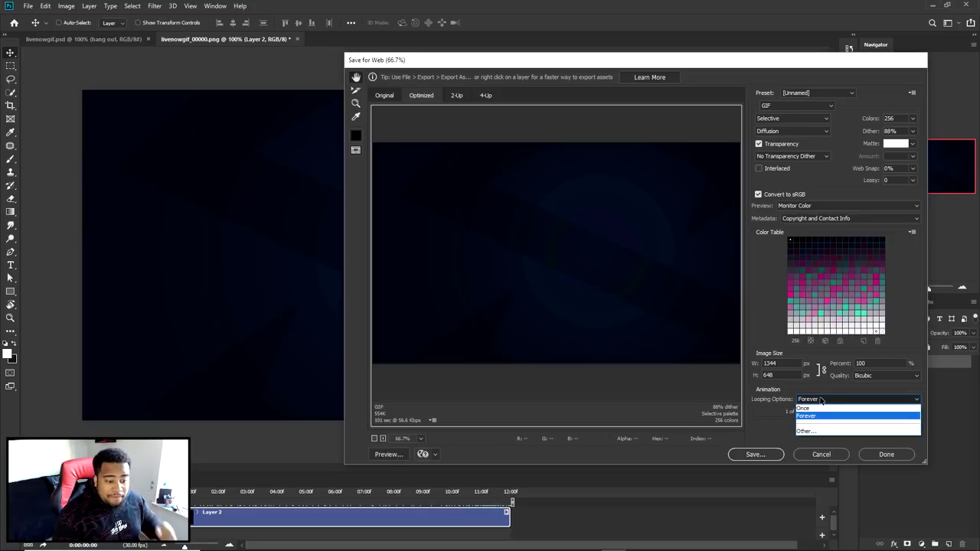
click(804, 415)
click(752, 455)
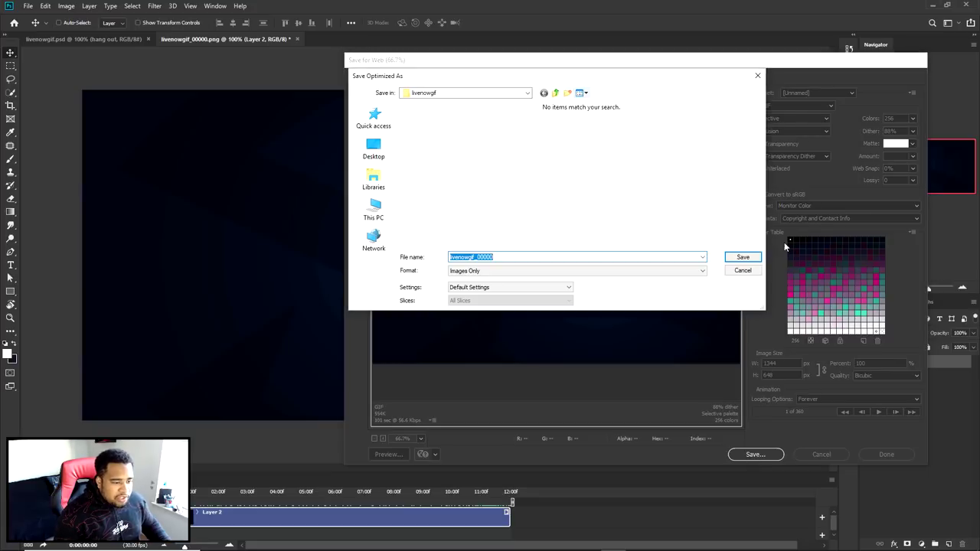
click(742, 271)
click(821, 453)
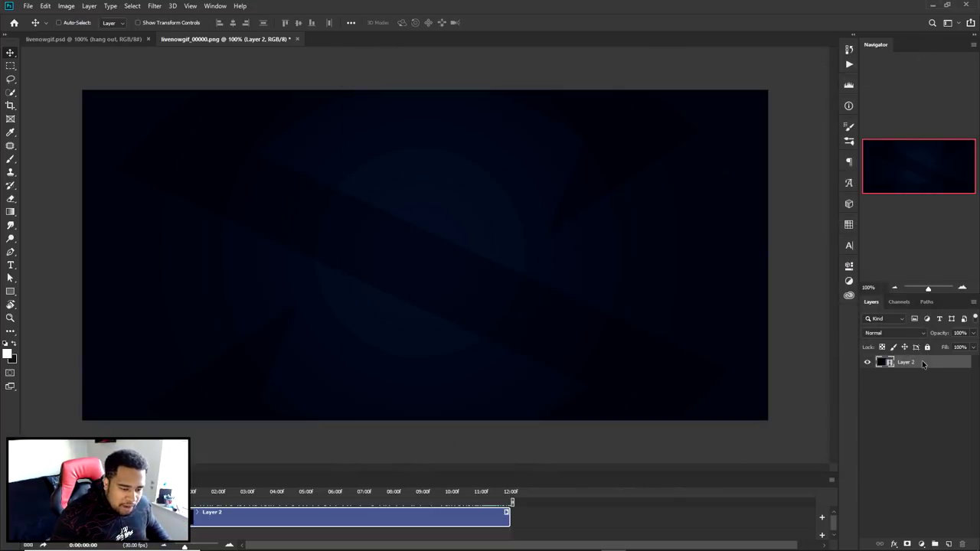
Step: Play back the video layer's animation in the timeline
key(space)
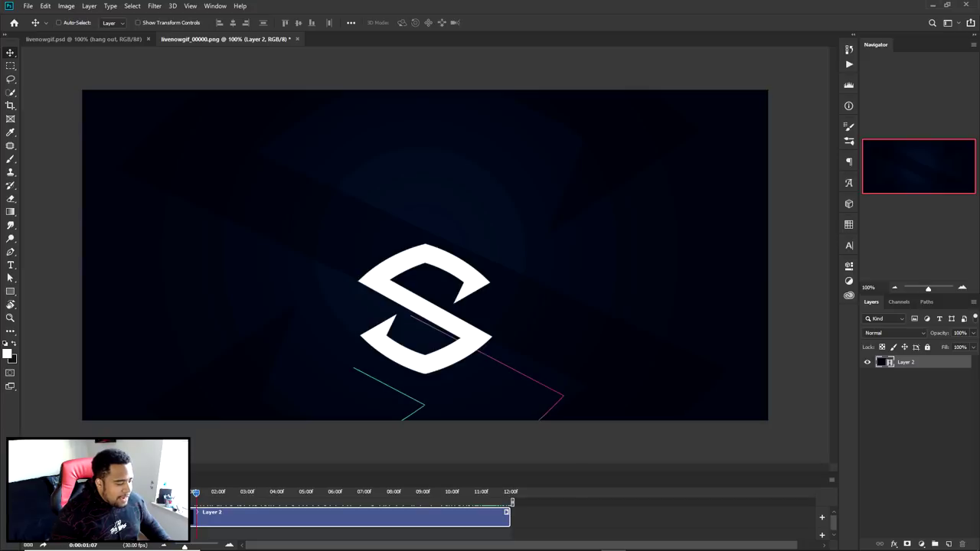